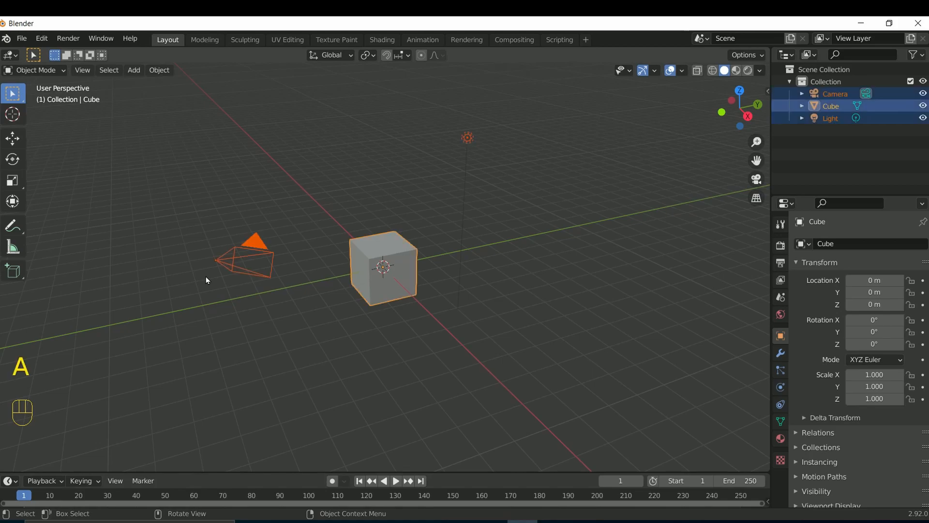
Delete all the default objects from the scene and add a mesh cylinder
key("x")
left_click(207, 277)
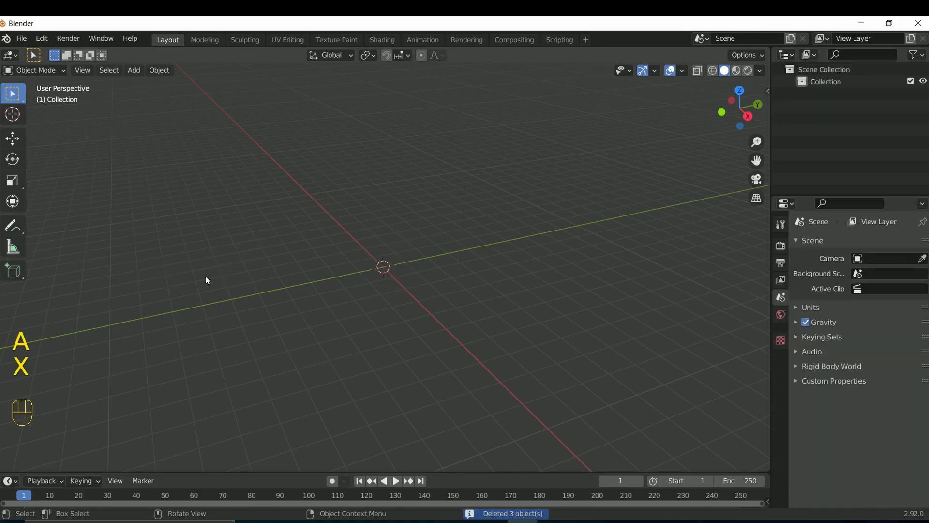
key("shift+a")
mouse_move(205, 273)
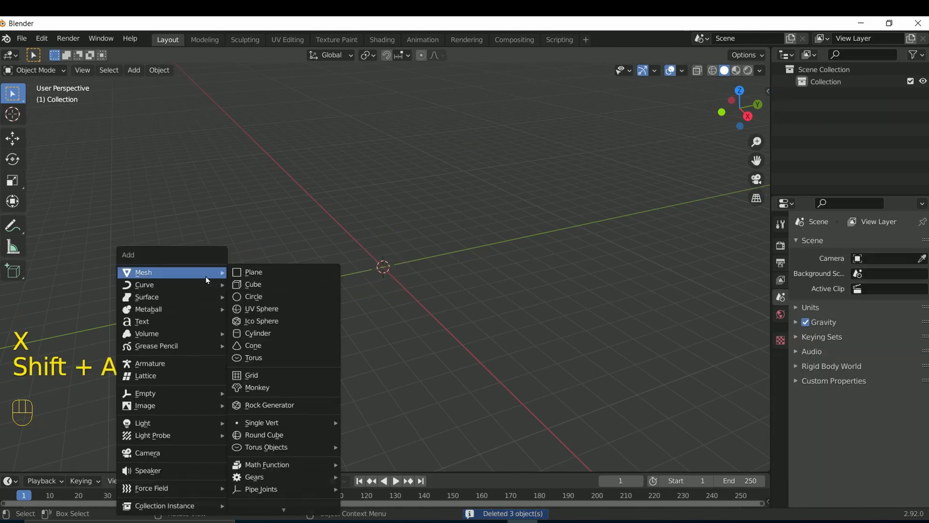
left_click(300, 338)
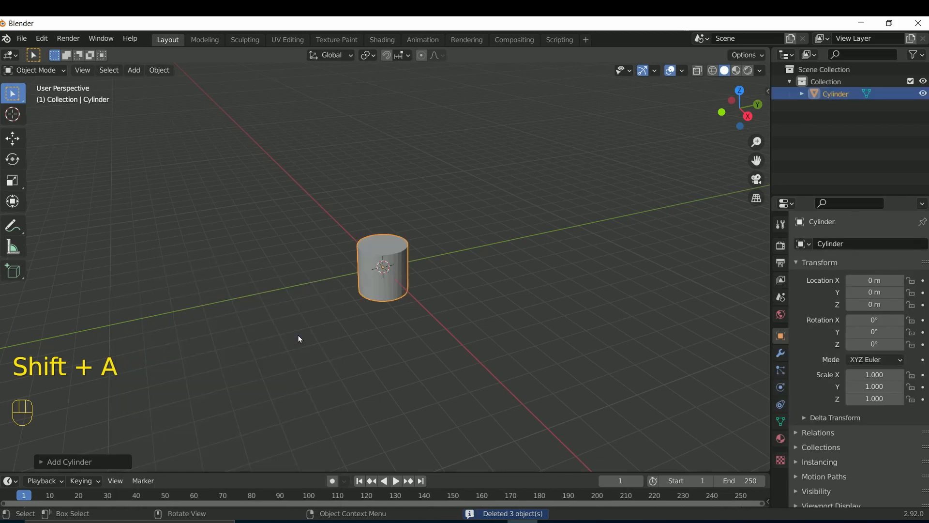
In Edit Mode, rotate the whole cylinder mesh 90° about the X axis
key("Tab")
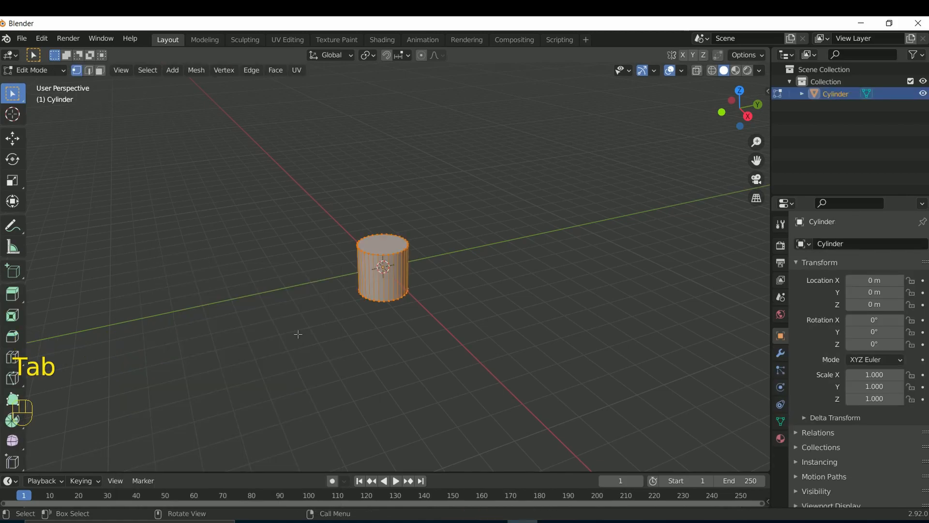
key("r")
key("x")
key("KP_9")
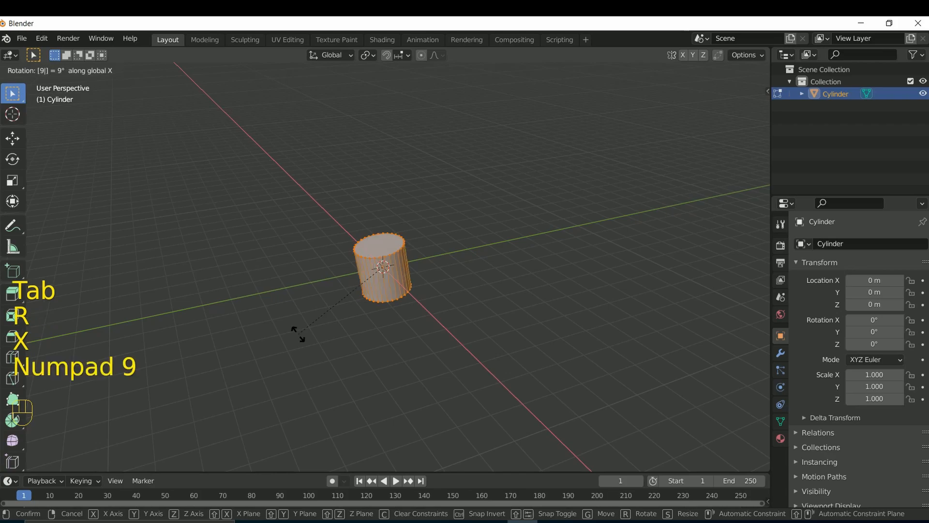
key("KP_0")
key("Return")
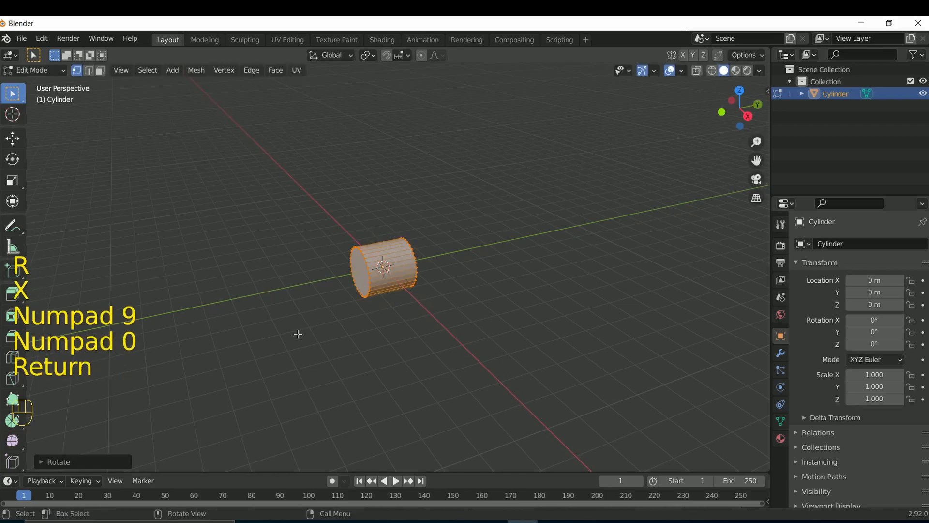
Scale the cylinder mesh by 8 along the Y axis to form a long tube
key("s")
key("y")
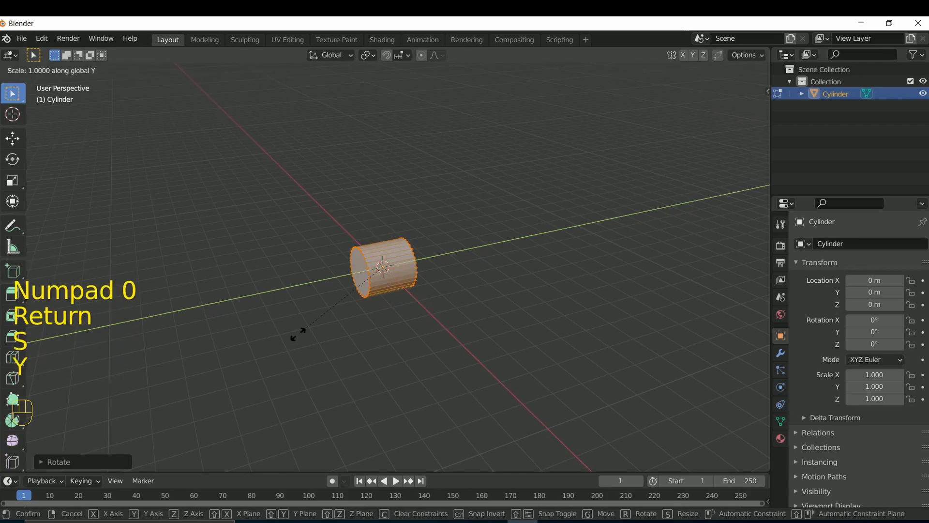
key("KP_8")
key("Return")
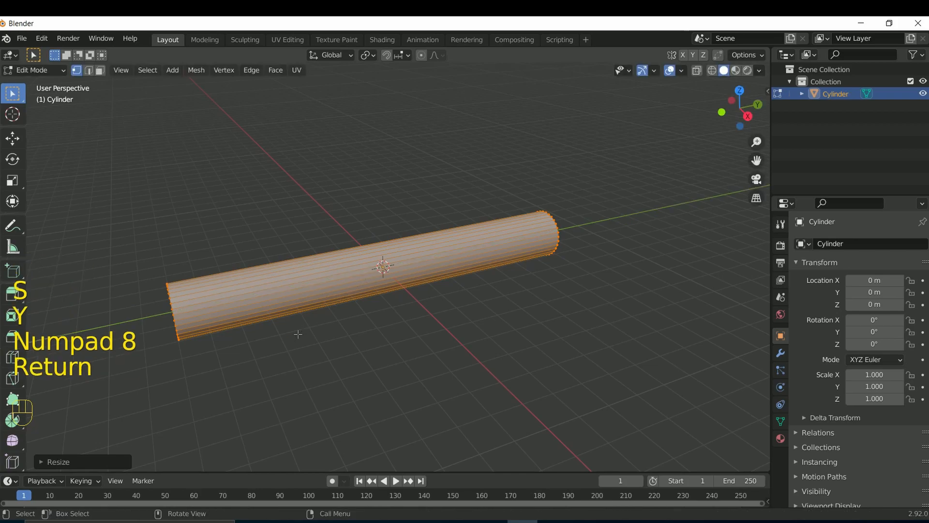
Delete the two end cap faces of the cylinder and return to Object Mode
left_click(100, 70)
middle_click_drag(220, 190, 276, 175)
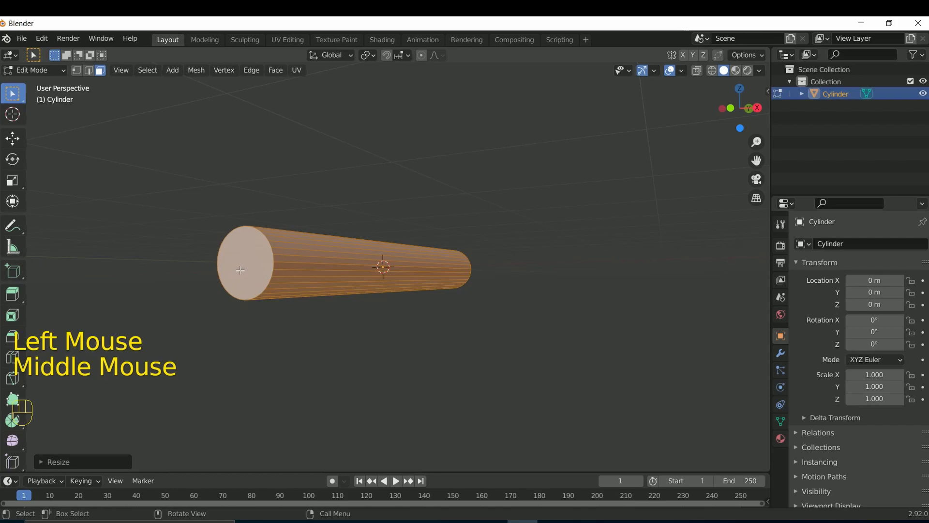
left_click(240, 270)
middle_click_drag(431, 309, 306, 296)
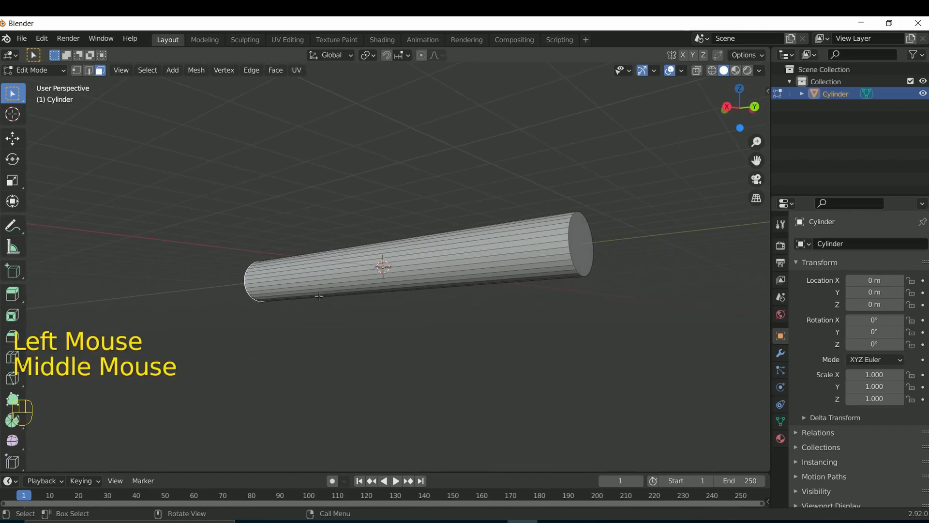
left_click(579, 250, "shift")
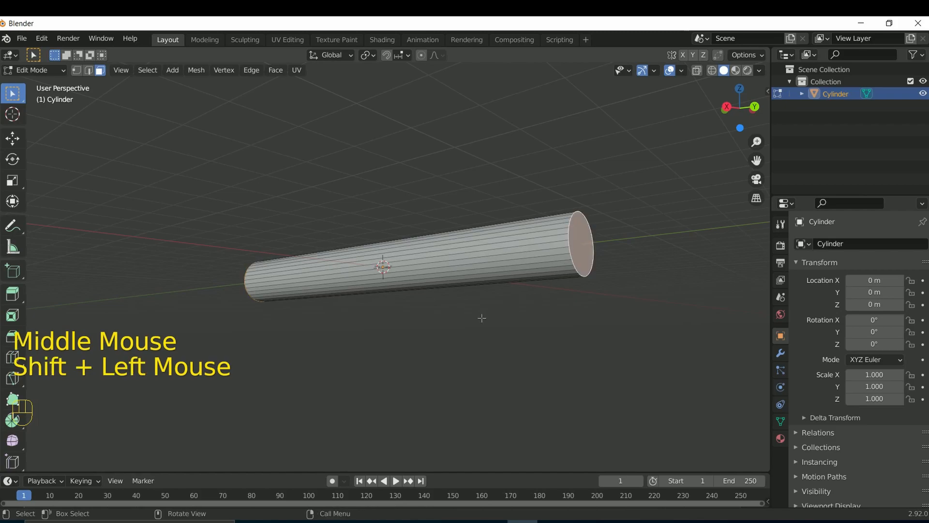
key("x")
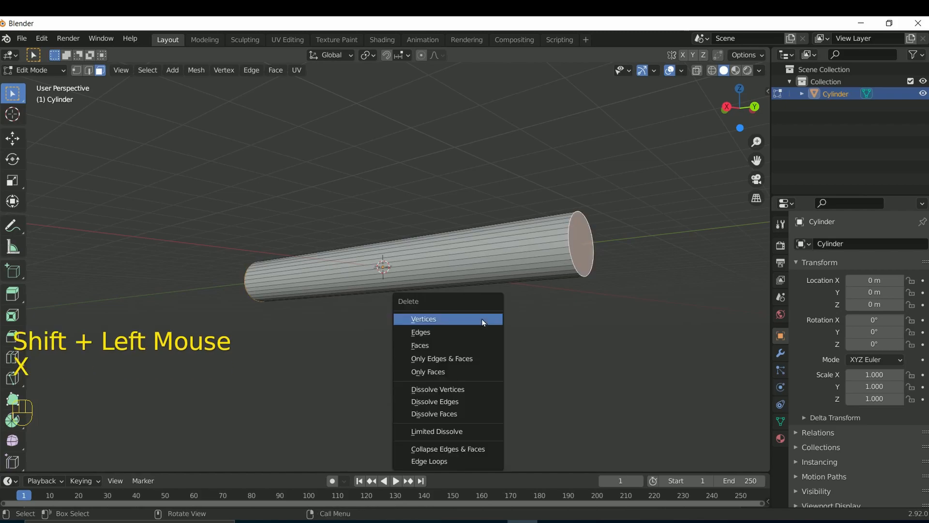
left_click(459, 345)
key("Tab")
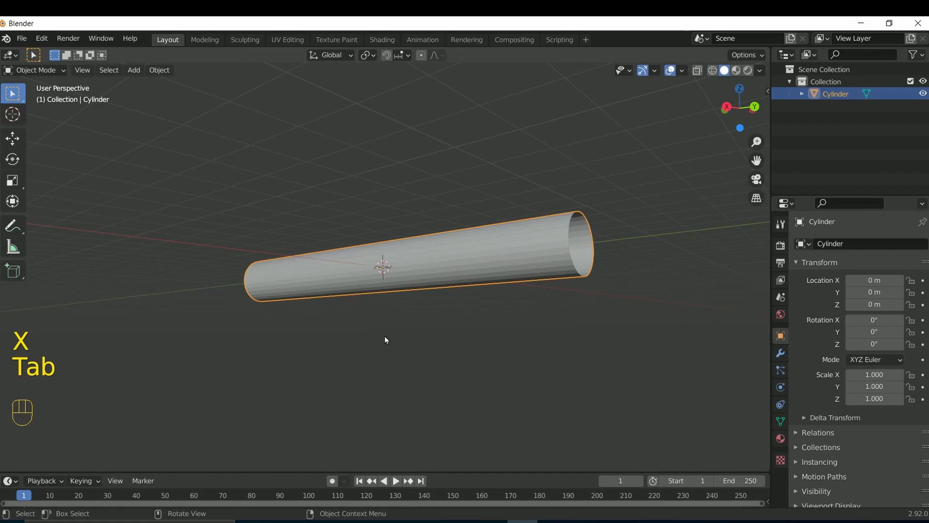
Duplicate the cylinder in place and scale the copy to 1.3 on X and Z, excluding the Y axis
scroll(358, 334, "up", 1)
scroll(360, 334, "down", 1)
middle_click_drag(361, 335, 565, 346)
scroll(548, 350, "up", 1)
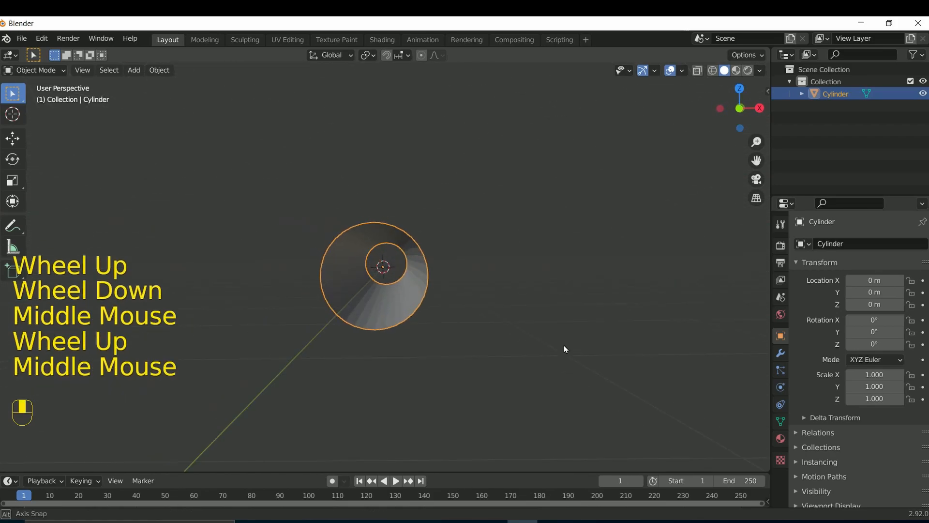
key("shift")
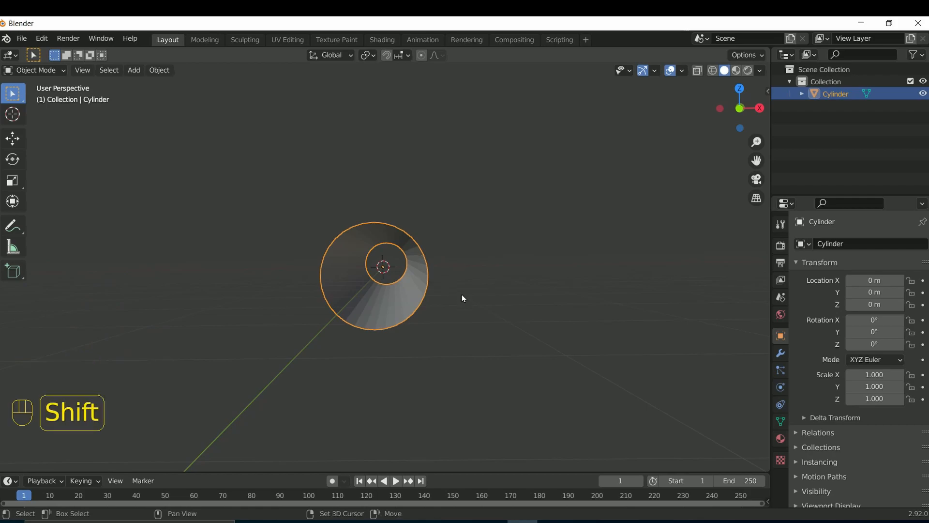
key("shift+d")
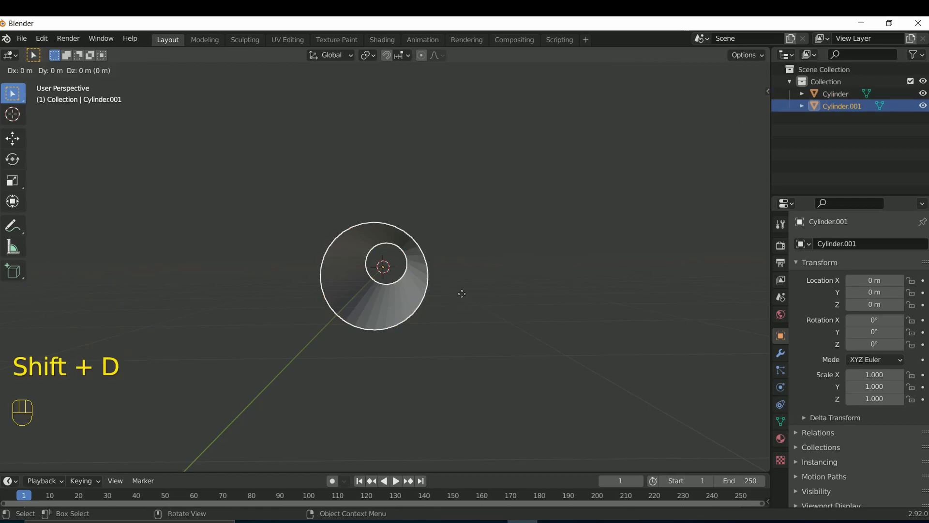
left_click(462, 294)
key("s")
key("shift")
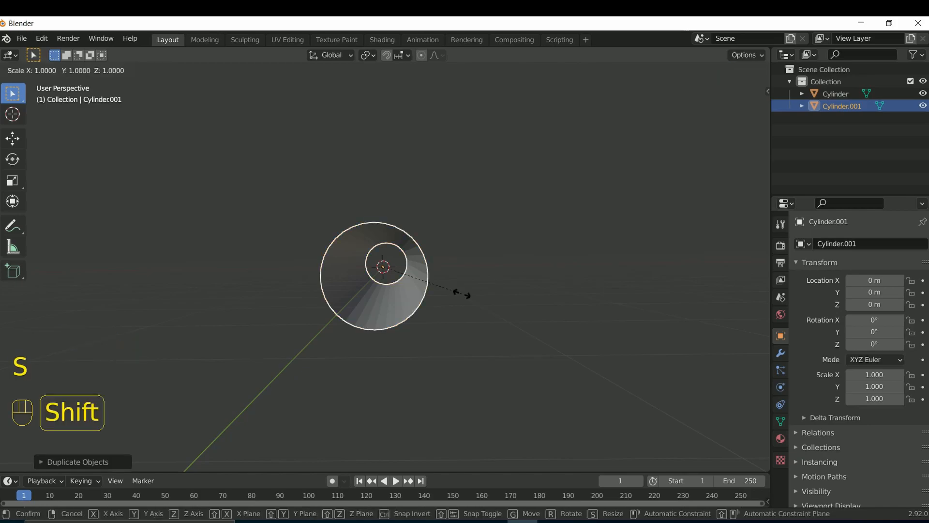
key("shift+y")
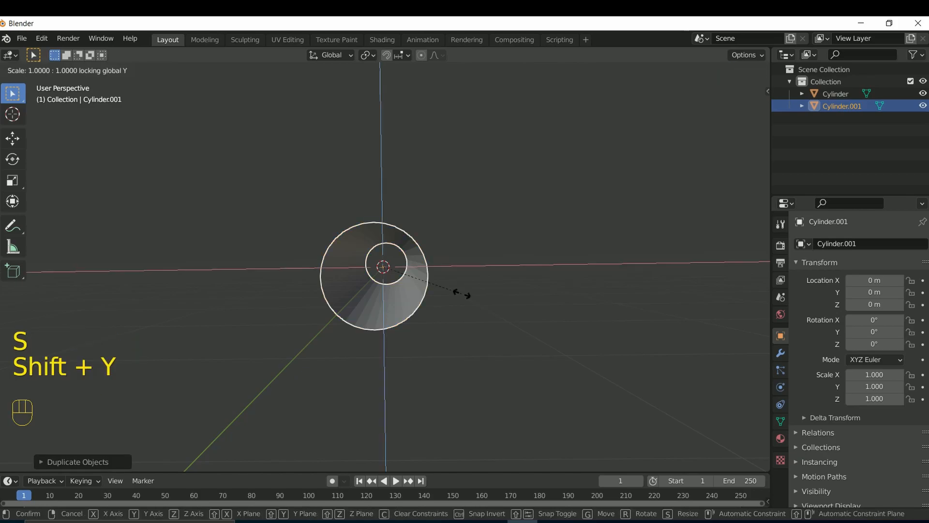
key("ctrl")
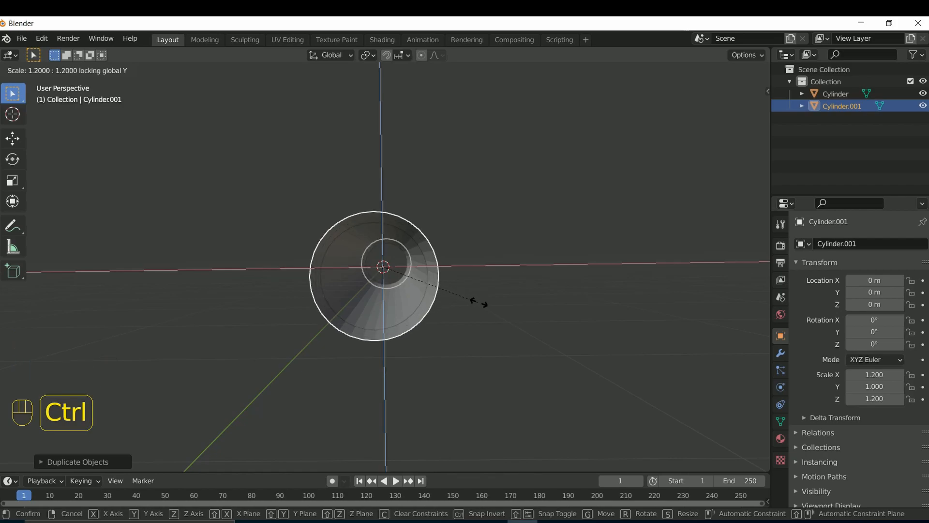
left_click(481, 304)
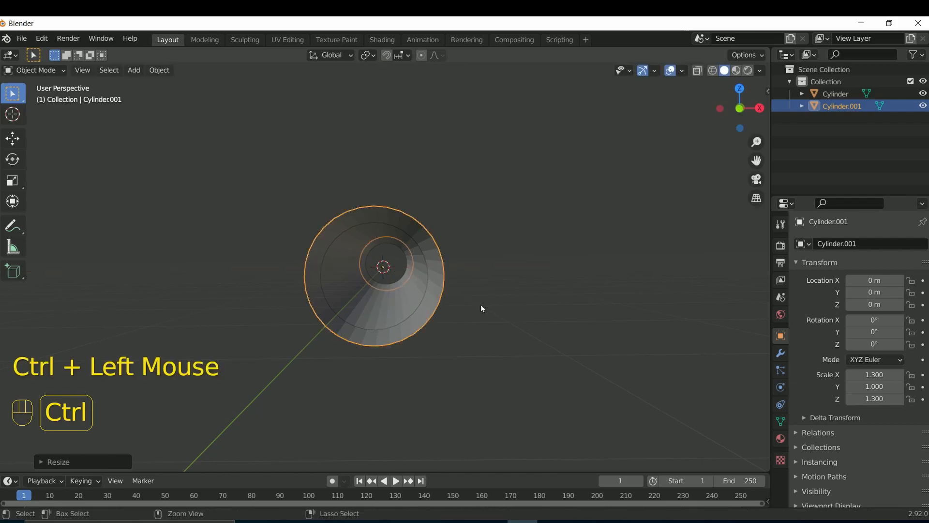
Duplicate the original cylinder in place and scale the copy to 0.7 on X and Z, excluding the Y axis
left_click(417, 255)
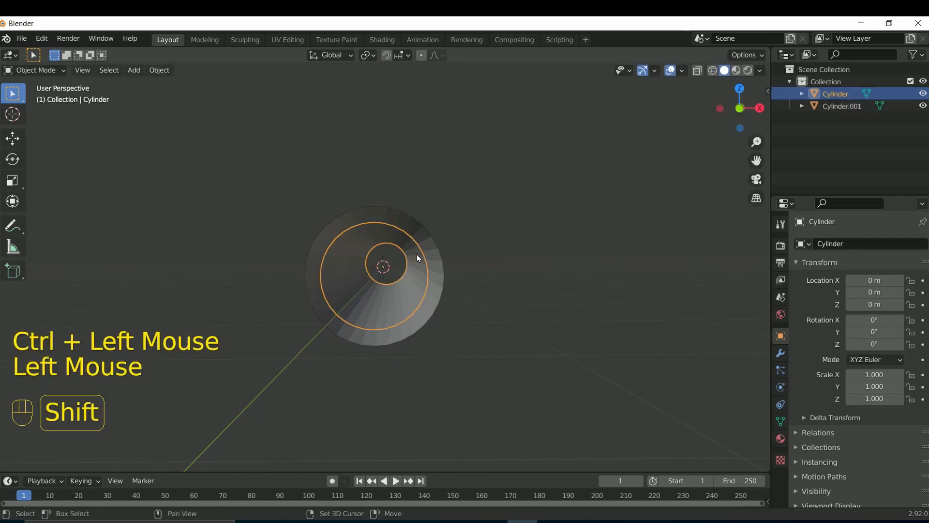
key("shift+d")
left_click(417, 255)
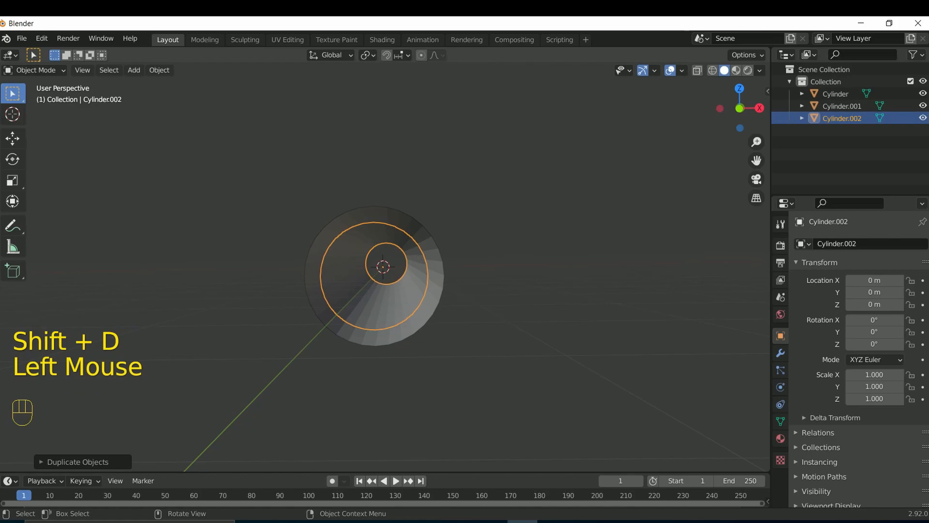
key("s")
key("shift+y")
key("ctrl")
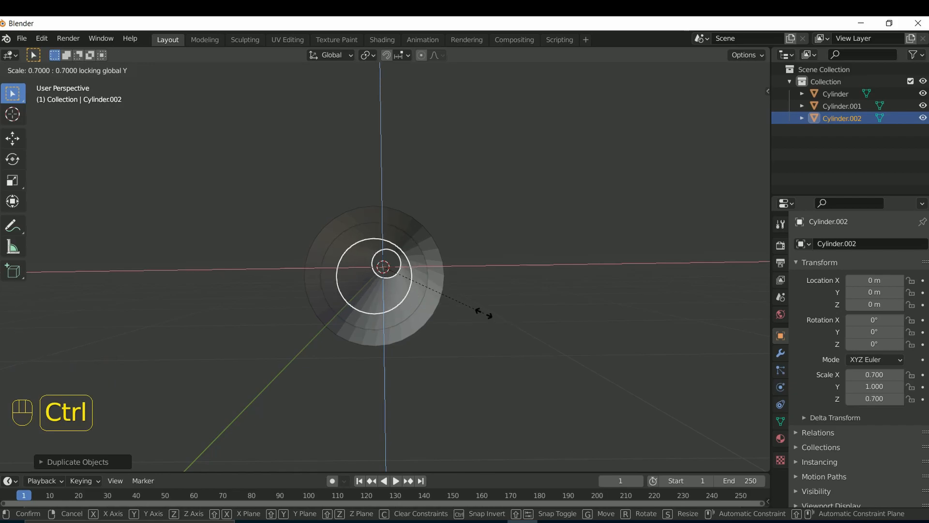
left_click(484, 314)
scroll(484, 314, "up", 3)
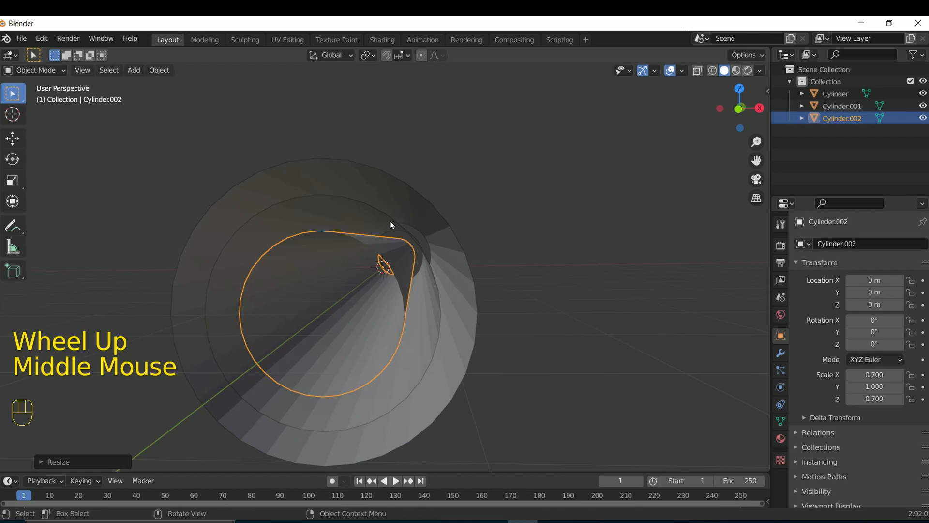
Apply smooth shading to all three cylinders
key("a")
right_click_drag(391, 220, 392, 220)
scroll(393, 223, "up", 2)
middle_click_drag(435, 260, 338, 234)
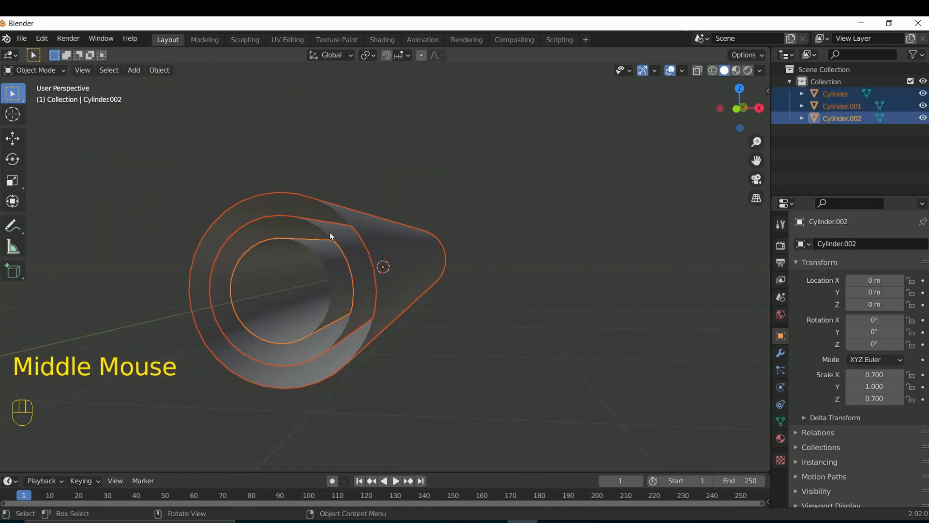
Select the middle cylinder and switch to the Shading workspace, enlarging the node editor area
left_click(332, 236)
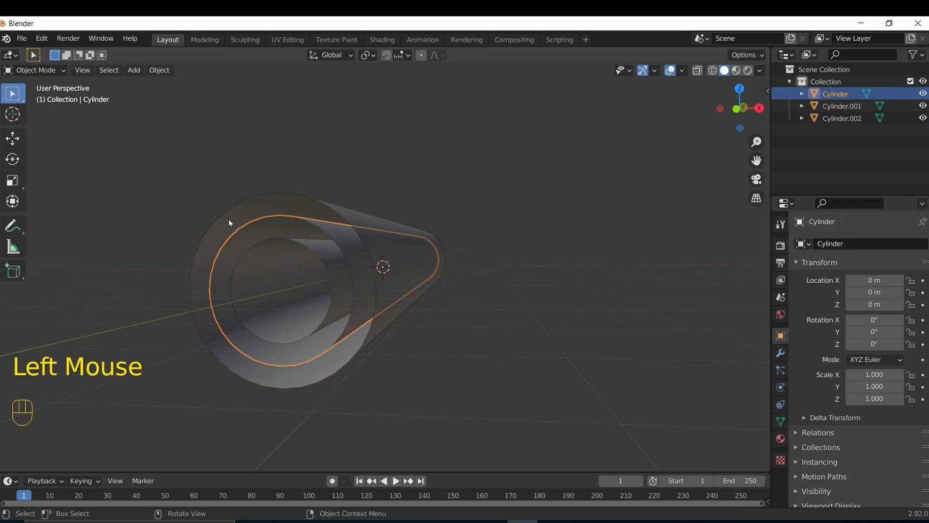
left_click(382, 39)
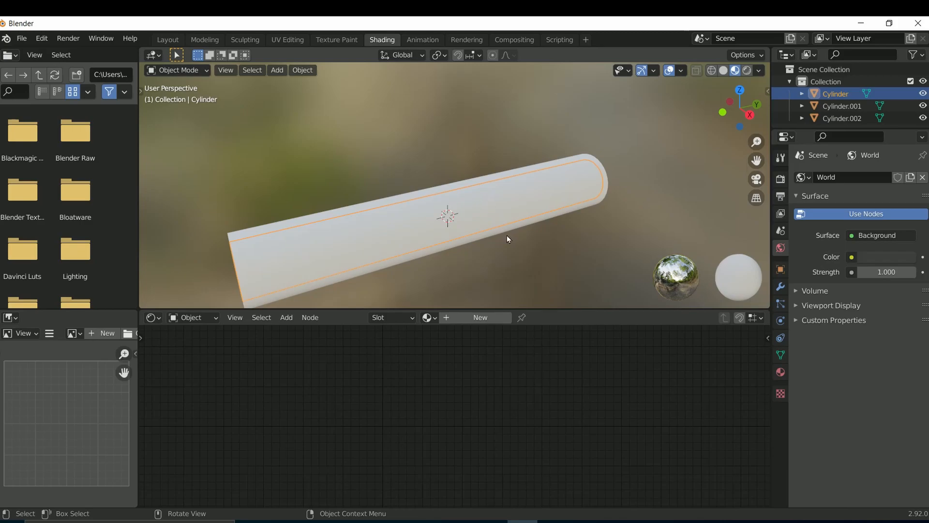
middle_click_drag(561, 204, 597, 195)
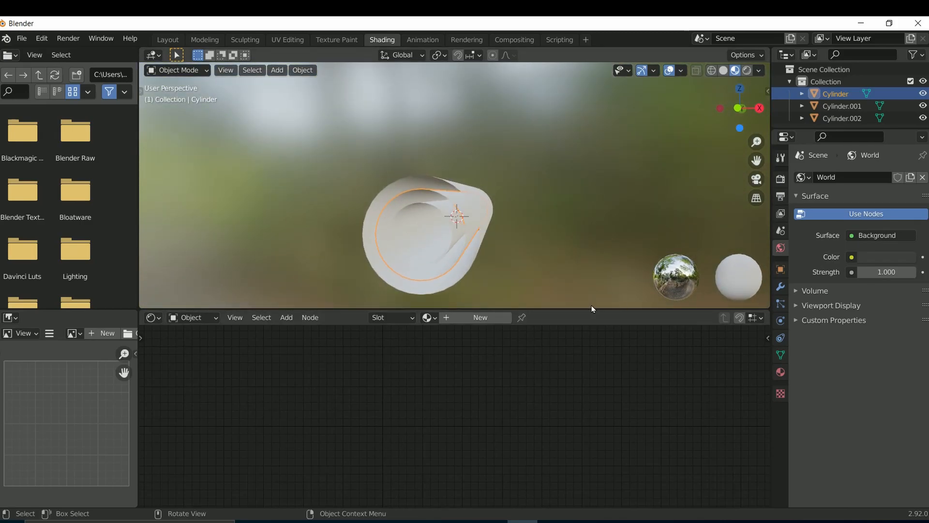
left_click_drag(585, 310, 513, 242)
middle_click_drag(506, 213, 513, 208)
Switch the viewport to rendered shading and set the world background color to black
left_click(747, 70)
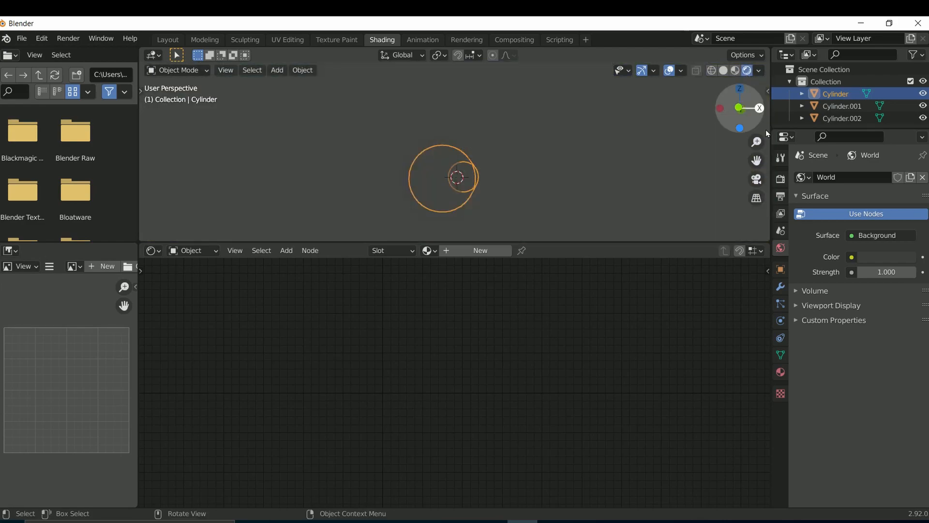
left_click(881, 257)
left_click_drag(901, 161, 904, 174)
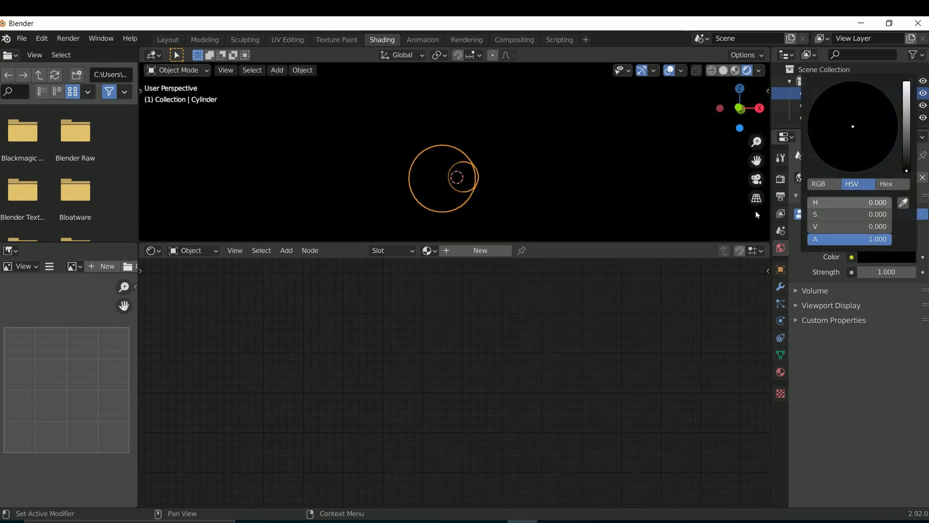
Create a new material on the middle cylinder and delete its Principled BSDF node
left_click(476, 251)
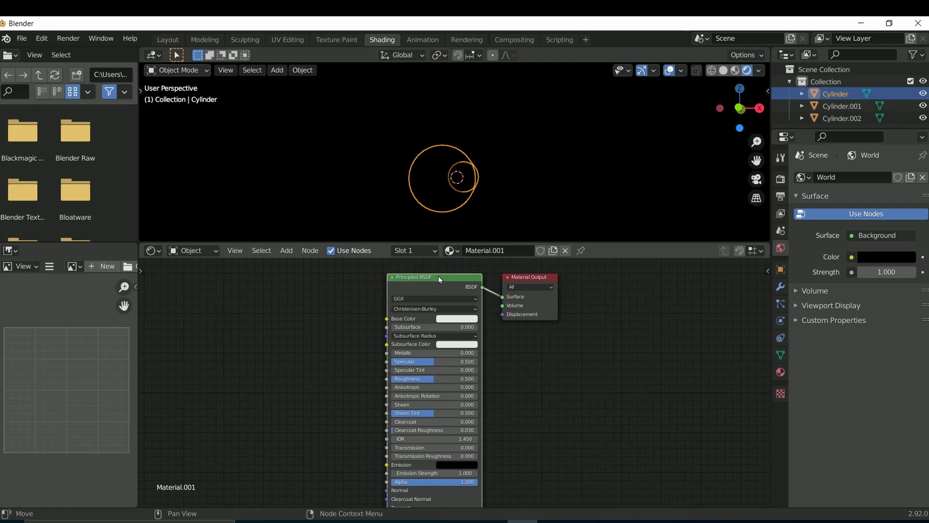
key("x")
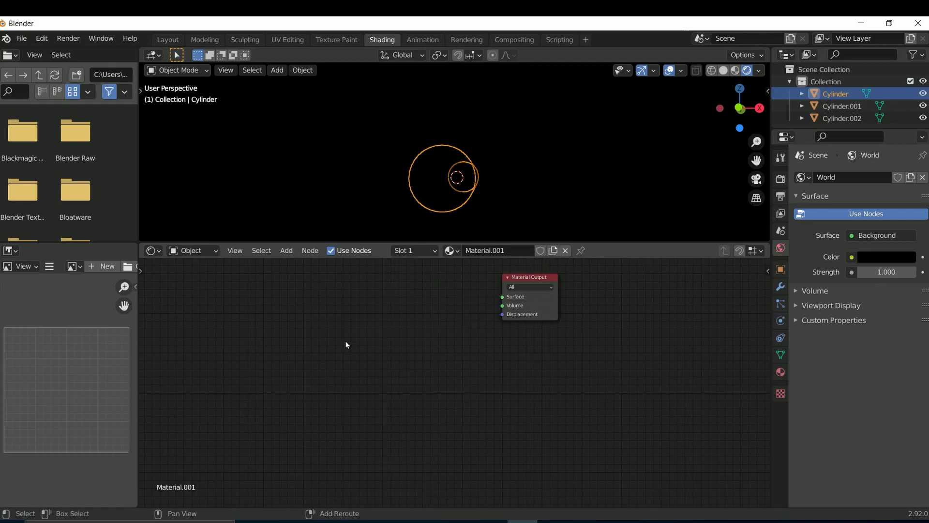
Add a Transparent BSDF node beside the Material Output node
key("shift+a")
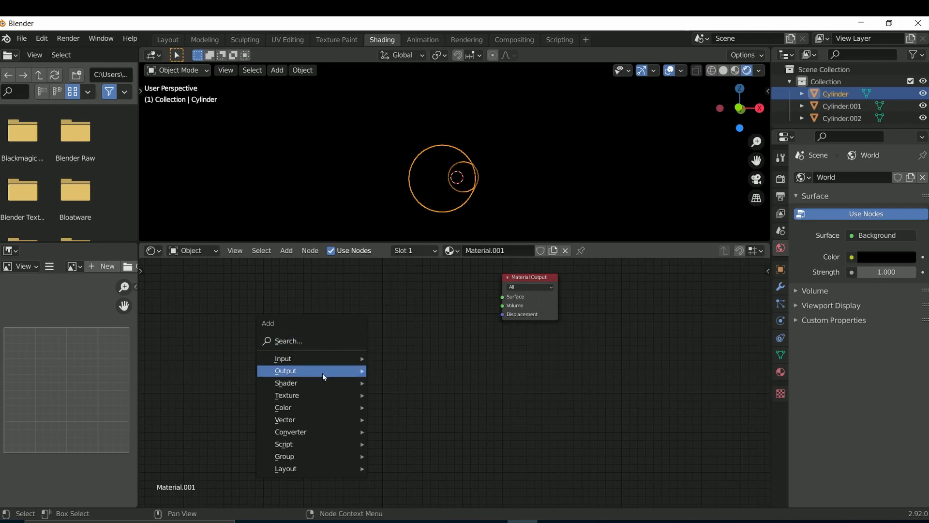
mouse_move(317, 395)
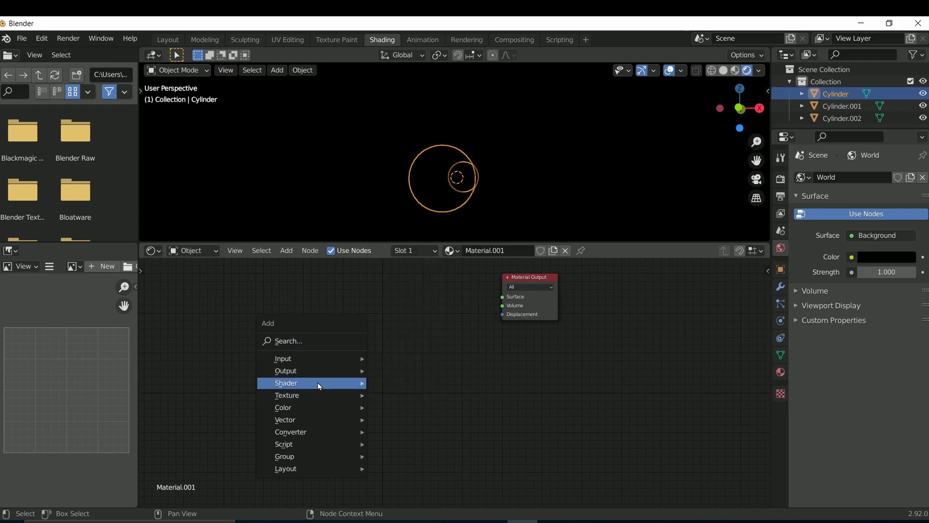
left_click(312, 341)
type("trans")
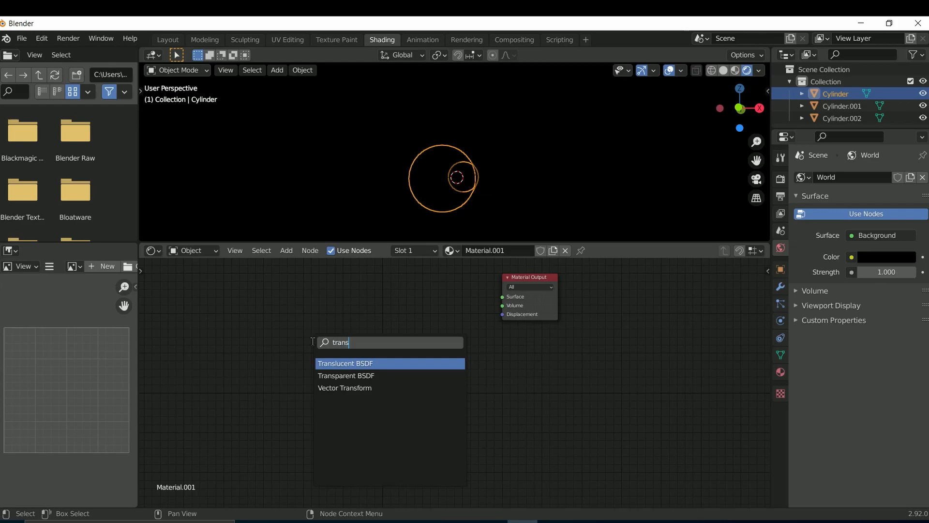
left_click(372, 375)
left_click(462, 328)
Add an Emission node directly below the Transparent BSDF node
key("shift+a")
left_click(394, 373)
type("emis")
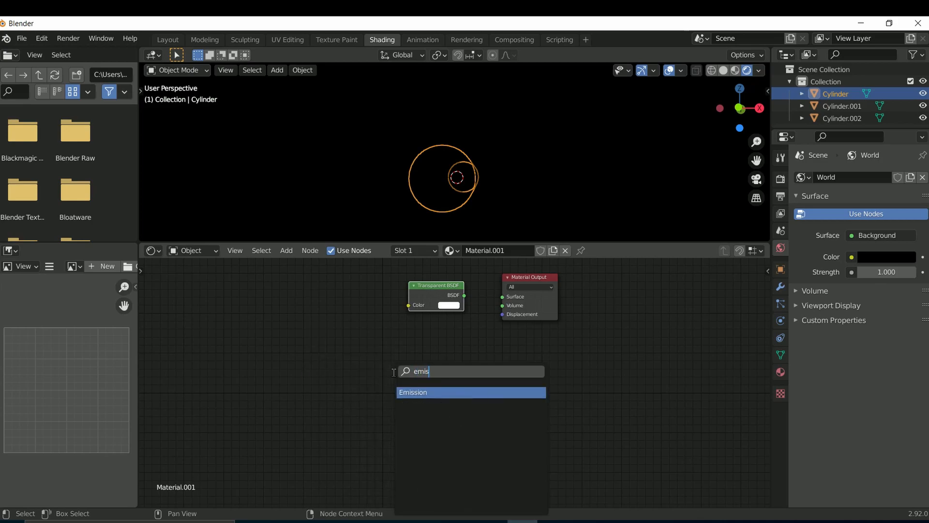
left_click(435, 395)
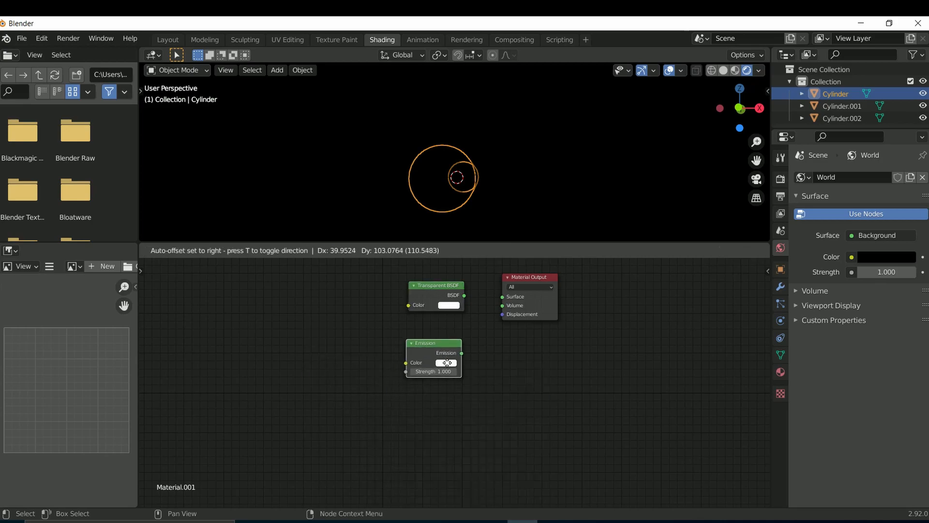
left_click(450, 342)
Insert a Mix Shader combining the Transparent BSDF and Emission nodes, and connect it to the Material Output's Surface input
left_click_drag(525, 278, 590, 287)
key("shift+a")
left_click(490, 370)
type("mix")
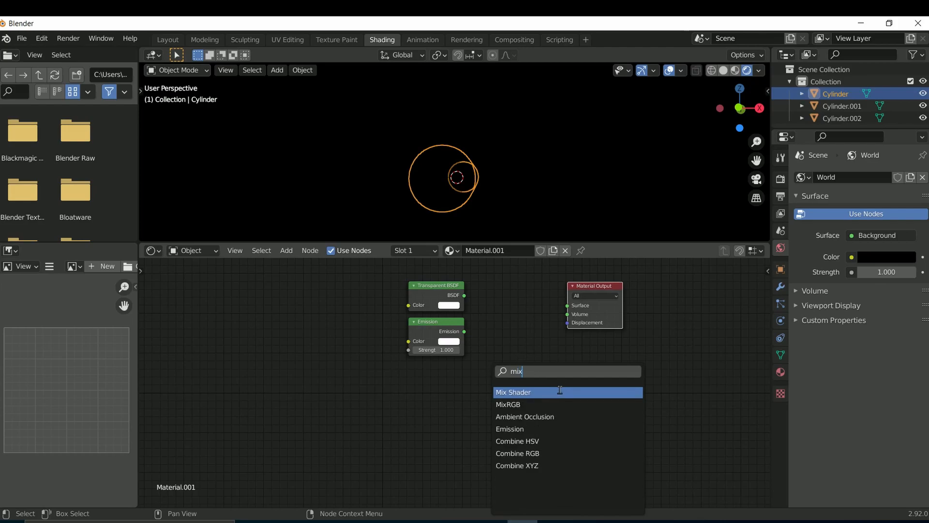
left_click(561, 392)
left_click(559, 307)
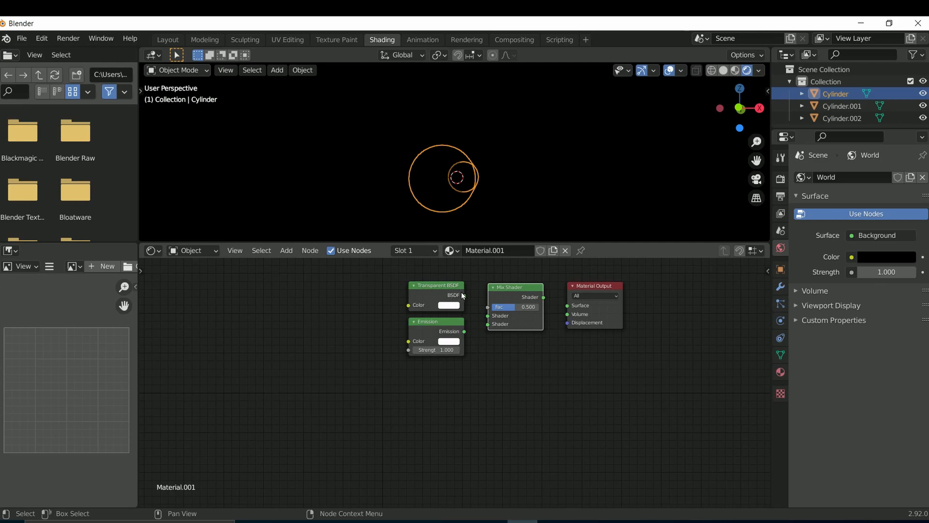
left_click_drag(465, 296, 488, 324)
left_click_drag(545, 300, 572, 311)
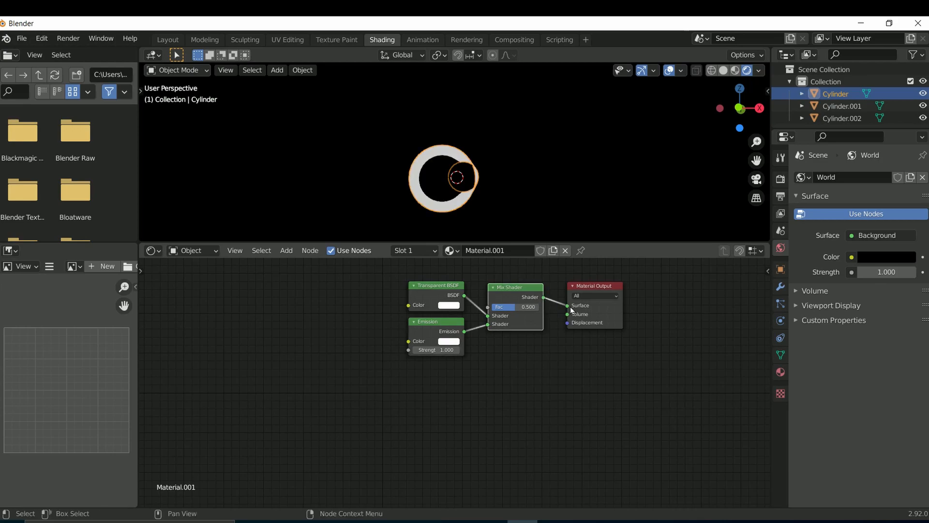
Hide Cylinder.001 and Cylinder.002 in the viewport, leaving only Cylinder shown
left_click(923, 118)
left_click(923, 106)
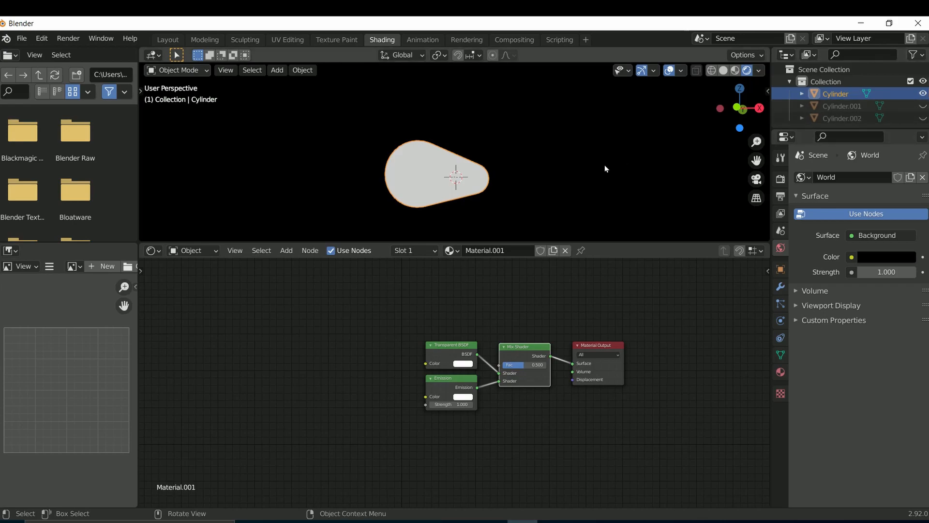
middle_click_drag(605, 169, 589, 183)
scroll(542, 297, "down", 1)
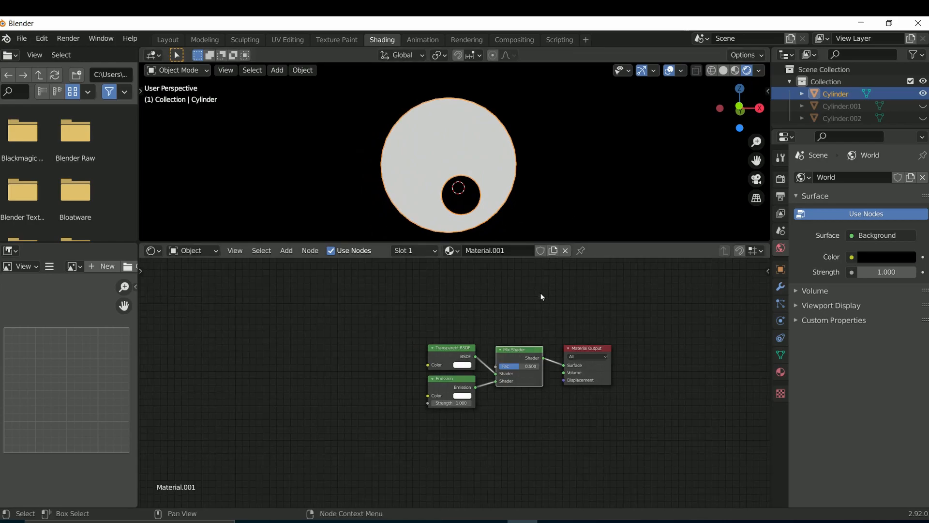
Add a ColorRamp node above the Transparent BSDF node
key("shift+a")
left_click(503, 324)
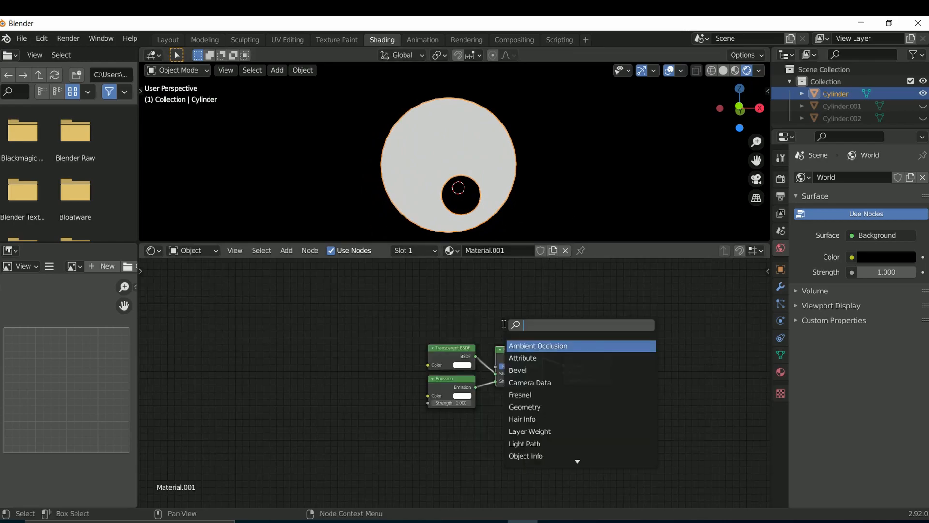
type("color")
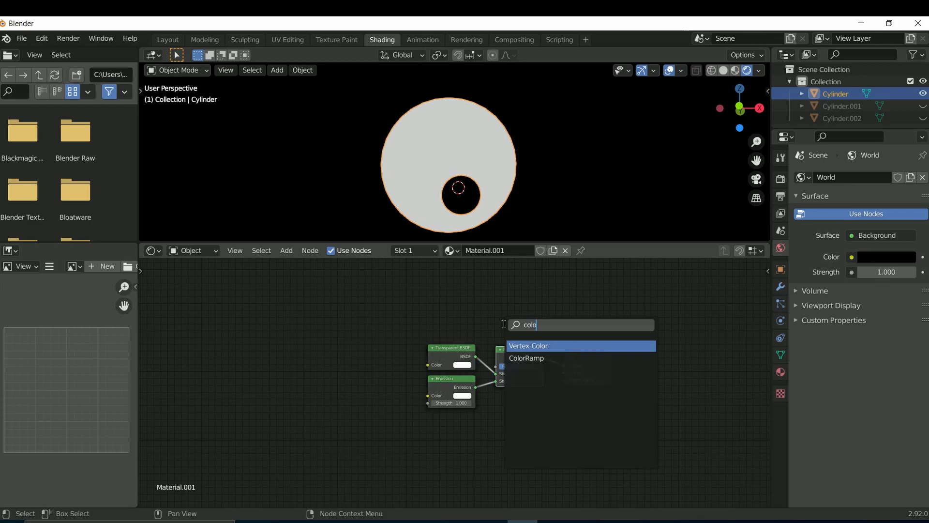
left_click(527, 357)
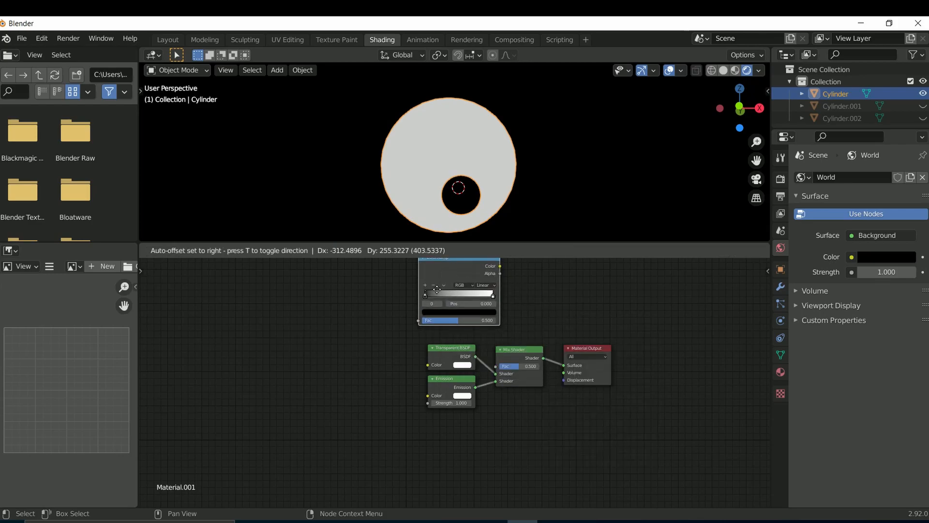
left_click(430, 302)
Add a Noise Texture node in front of the ColorRamp node
key("shift+a")
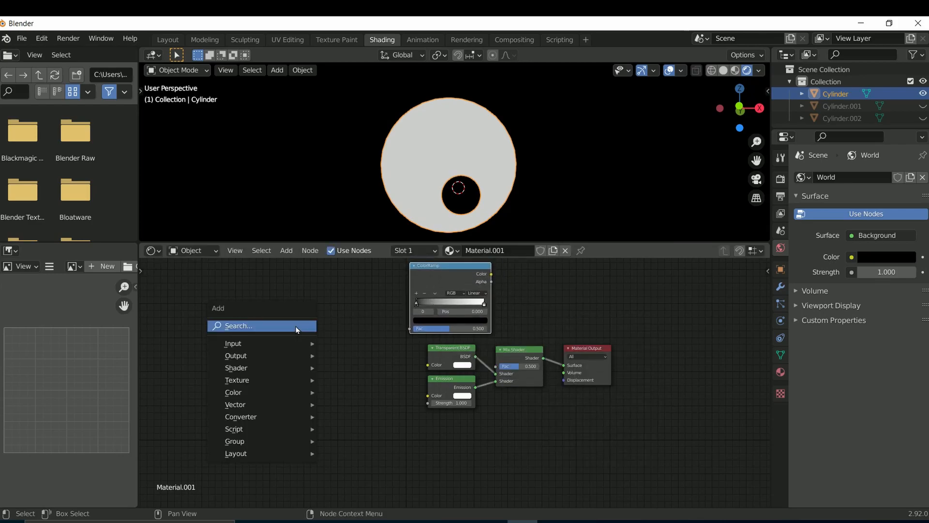
left_click(297, 326)
type("noi")
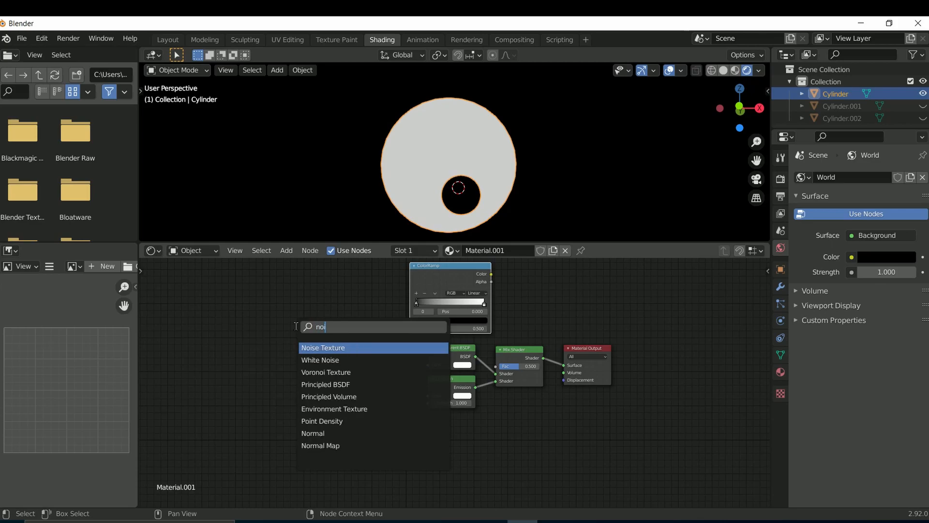
left_click(323, 347)
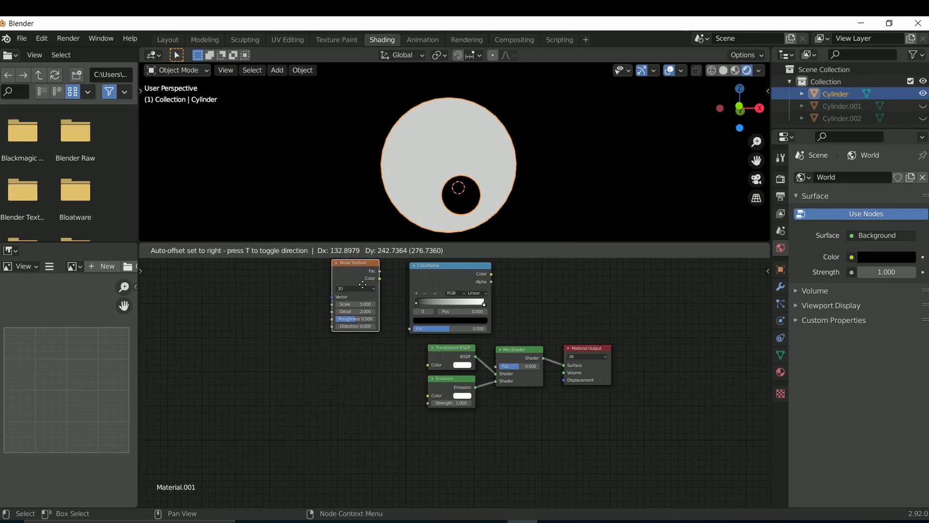
left_click(363, 288)
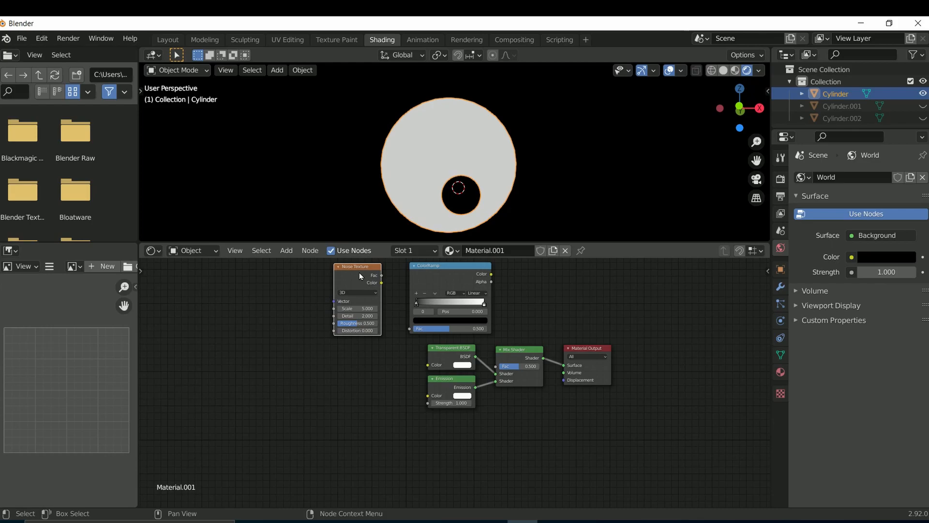
Attach Mapping and Texture Coordinate nodes to the Noise Texture, feeding the Object coordinates into the Mapping node's Vector input
key("ctrl")
key("ctrl+t")
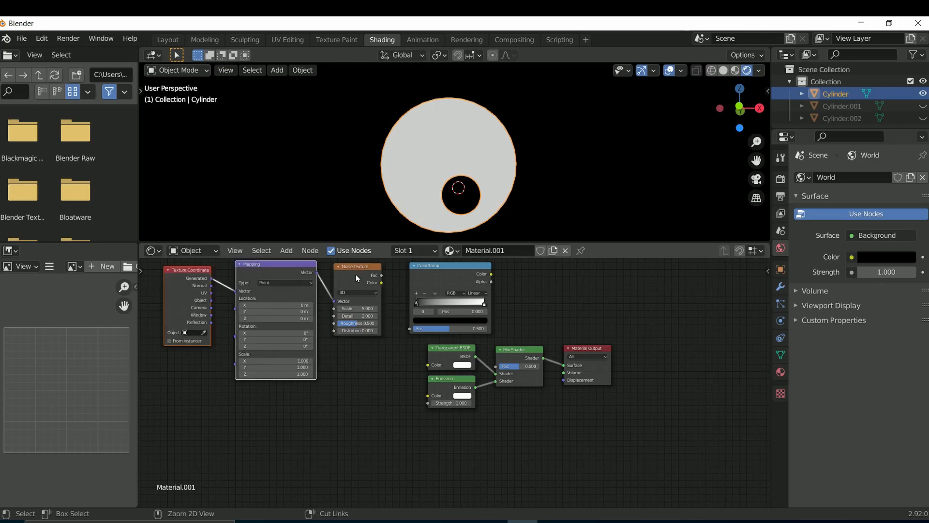
left_click_drag(211, 301, 241, 292)
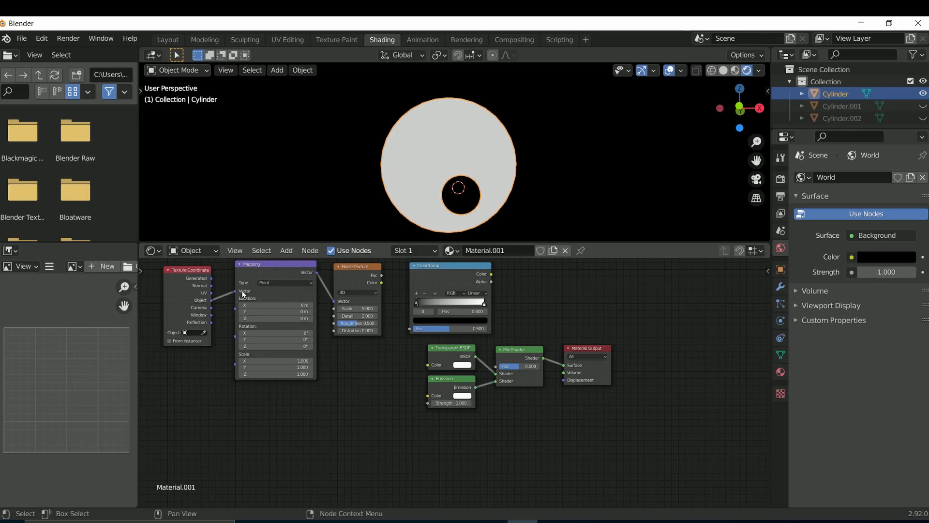
Search the add-ons in the preferences for "node" and check whether Node Wrangler is enabled
left_click(43, 38)
left_click(96, 212)
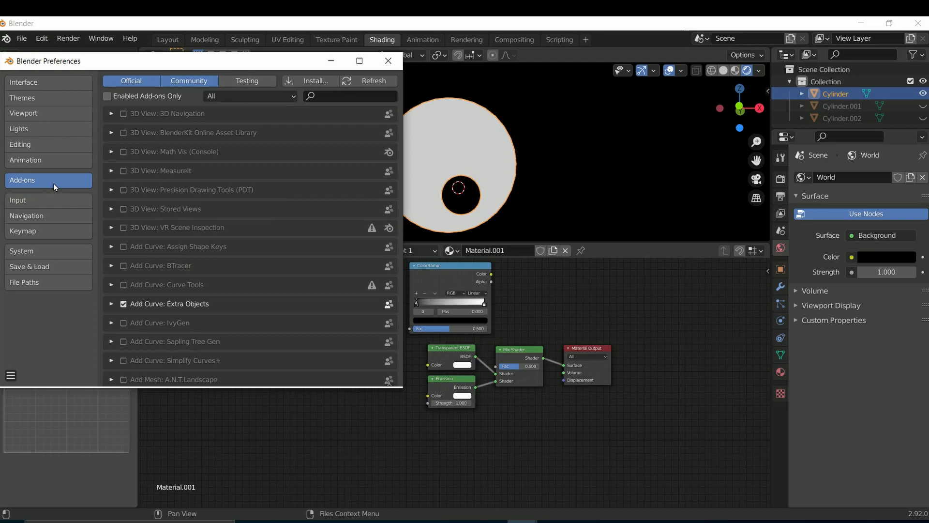
left_click(327, 95)
type("node")
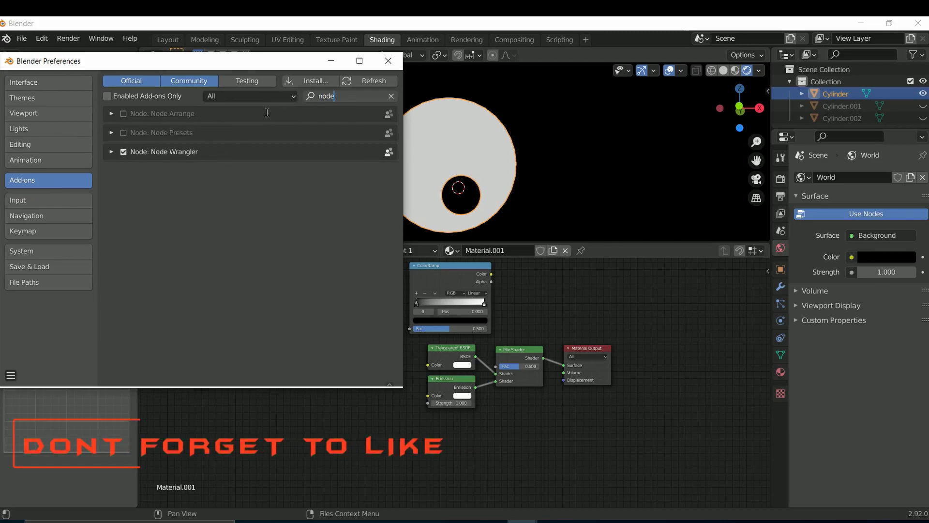
left_click(151, 189)
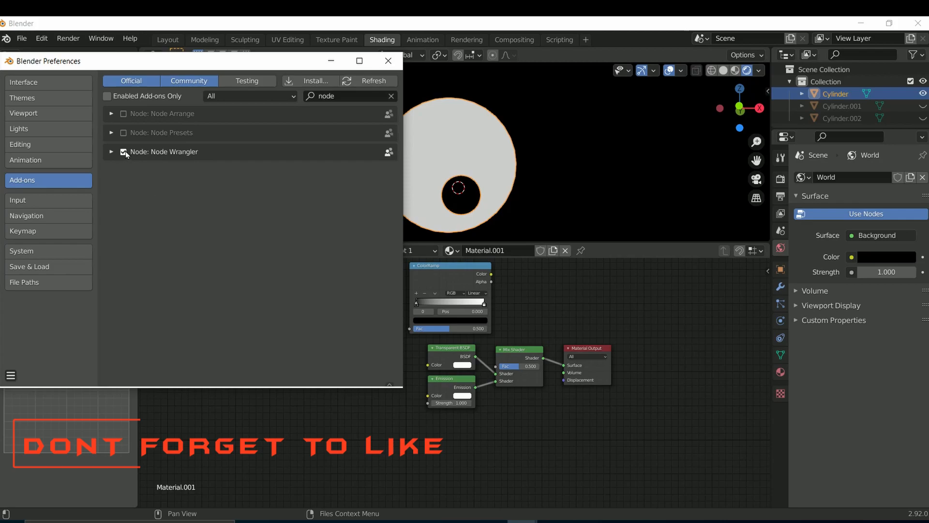
left_click(388, 61)
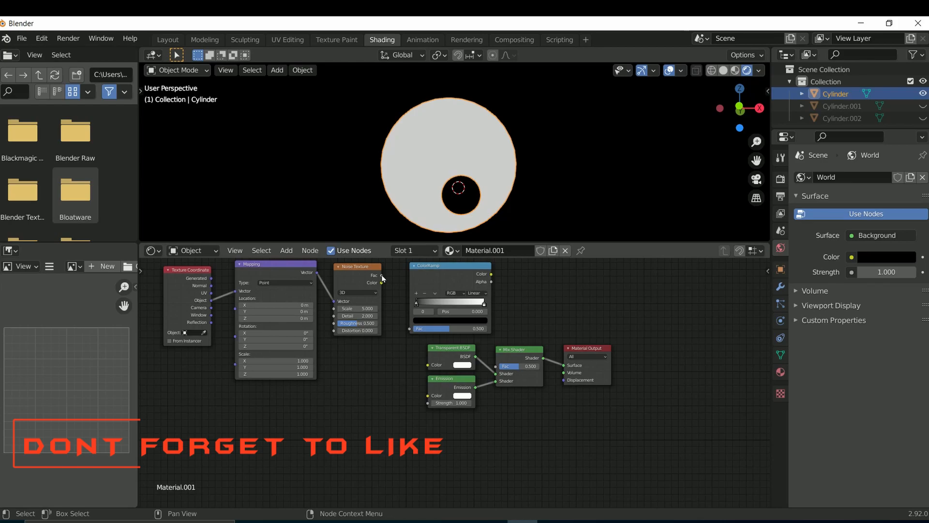
Connect the Noise Texture's Color to the ColorRamp's Fac, and the ColorRamp's Color to the Mix Shader's Fac
left_click_drag(381, 282, 414, 328)
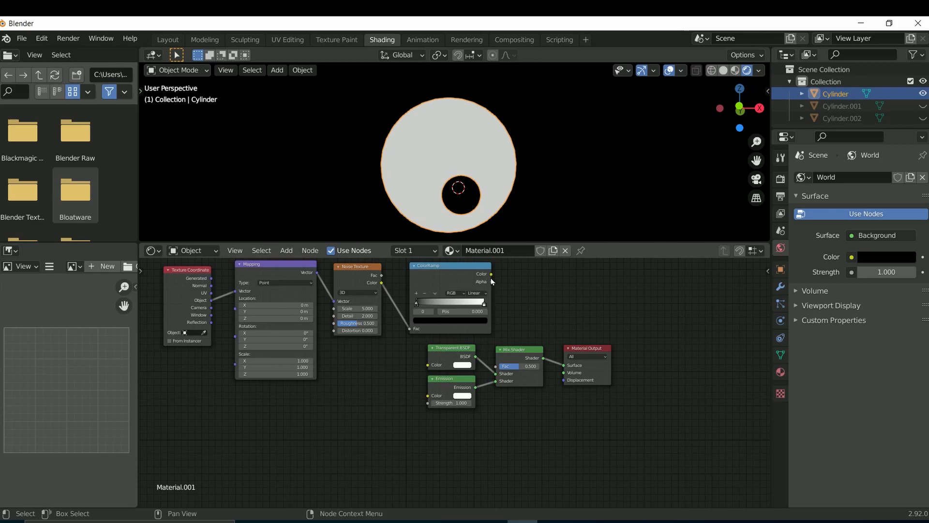
left_click_drag(492, 280, 501, 285)
left_click_drag(507, 333, 497, 370)
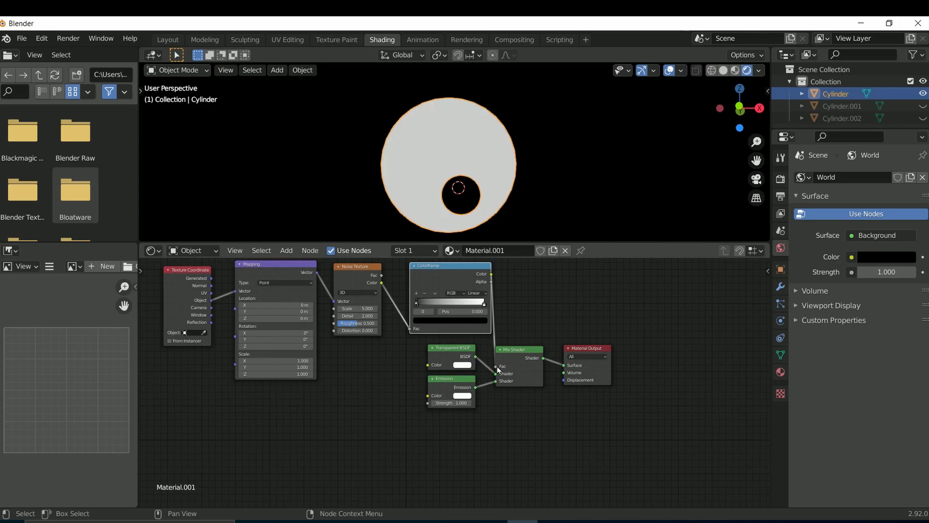
Set the Noise Texture's detail to 16 and its distortion to 2
scroll(454, 203, "up", 6)
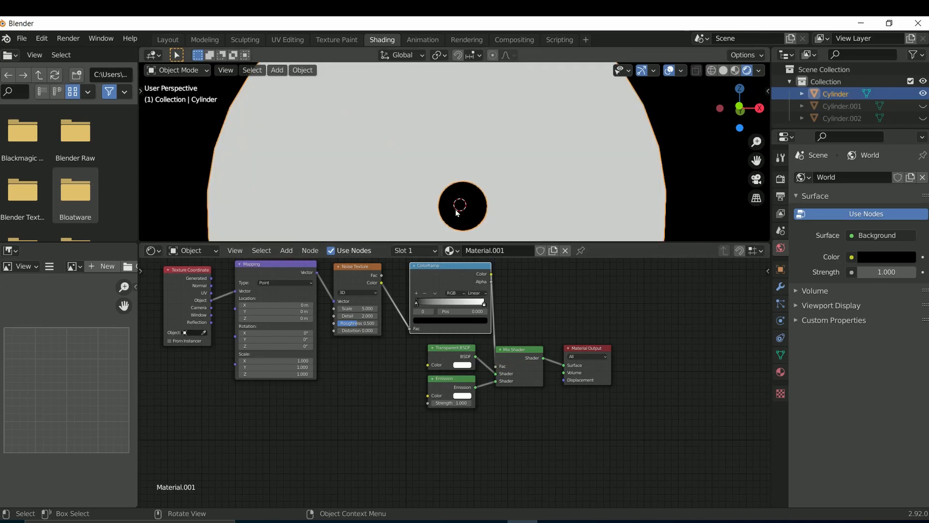
scroll(457, 212, "down", 4)
scroll(460, 438, "up", 2)
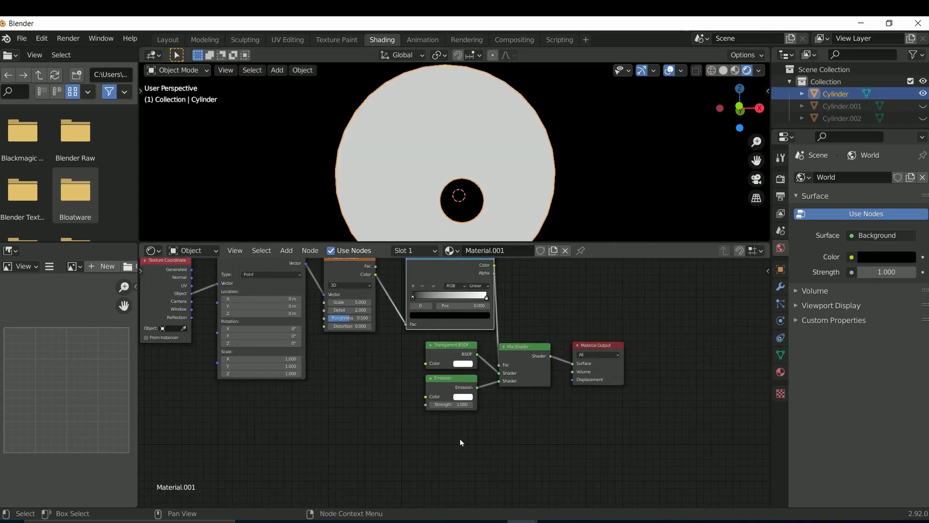
scroll(460, 441, "down", 1)
scroll(459, 438, "up", 3)
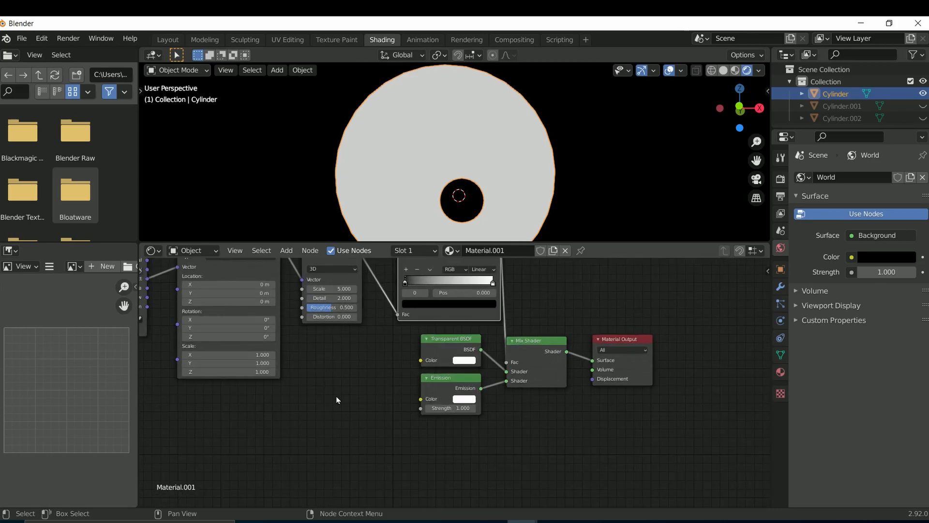
middle_click_drag(335, 393, 386, 435)
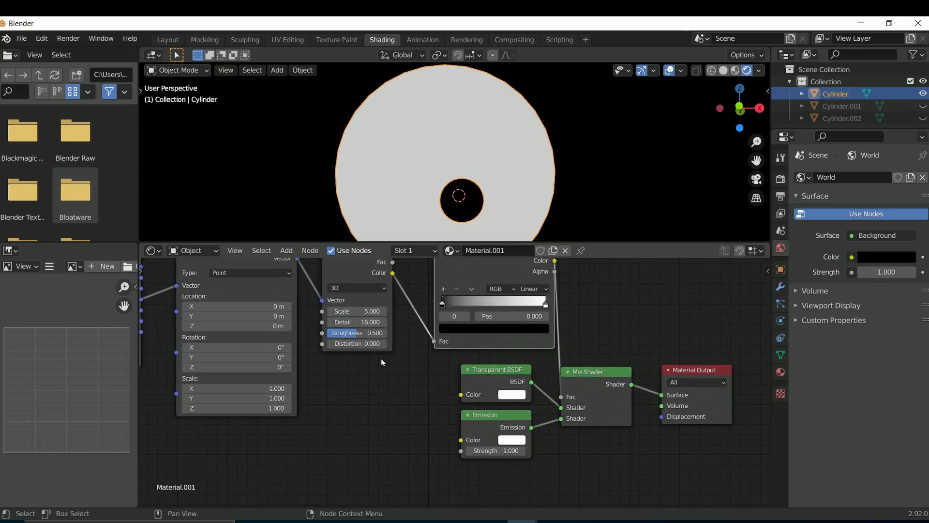
left_click(371, 344)
type("2")
key("Return")
Set the Noise Texture's roughness to 1 and its scale to 1.5
left_click(371, 333)
type("1")
key("Return")
left_click(368, 311)
type("1")
key("Return")
Move the ColorRamp's black stop to position 0.551 to increase the contrast of the noise pattern
left_click_drag(444, 308, 503, 313)
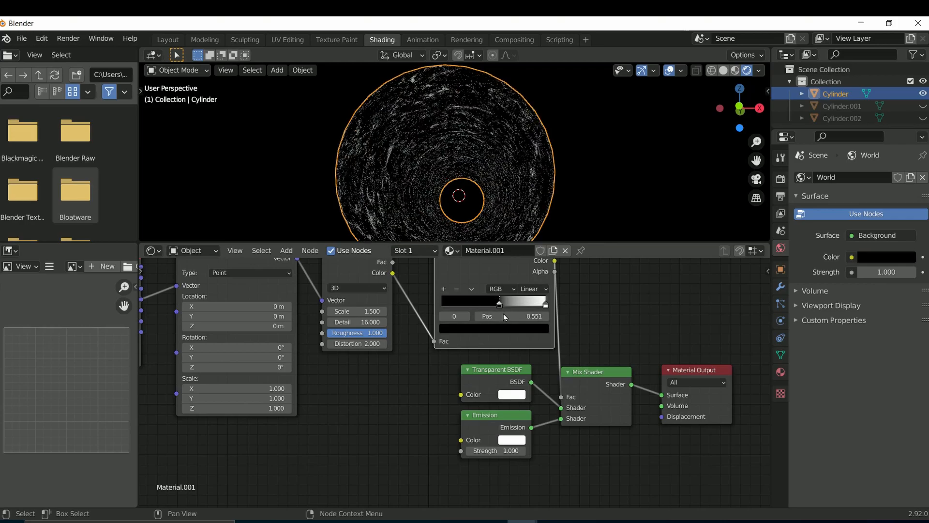
scroll(442, 183, "up", 4)
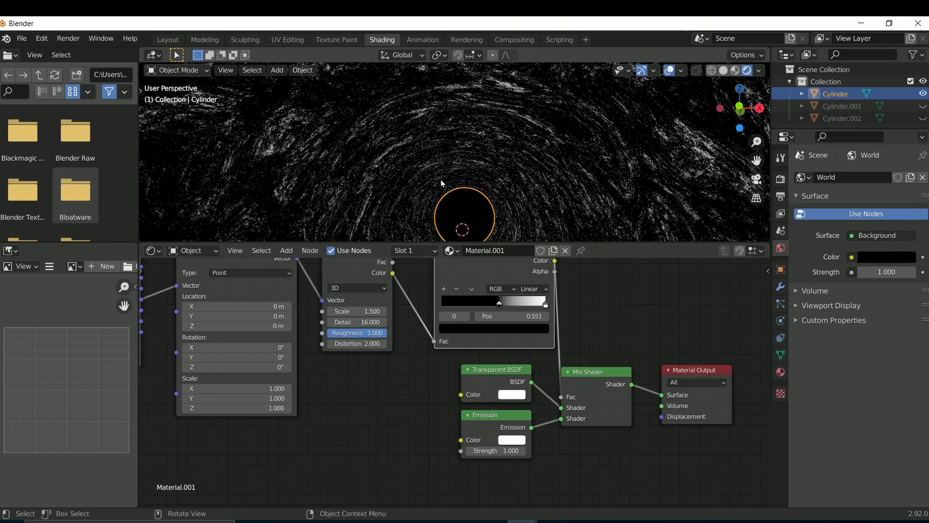
scroll(442, 183, "down", 2)
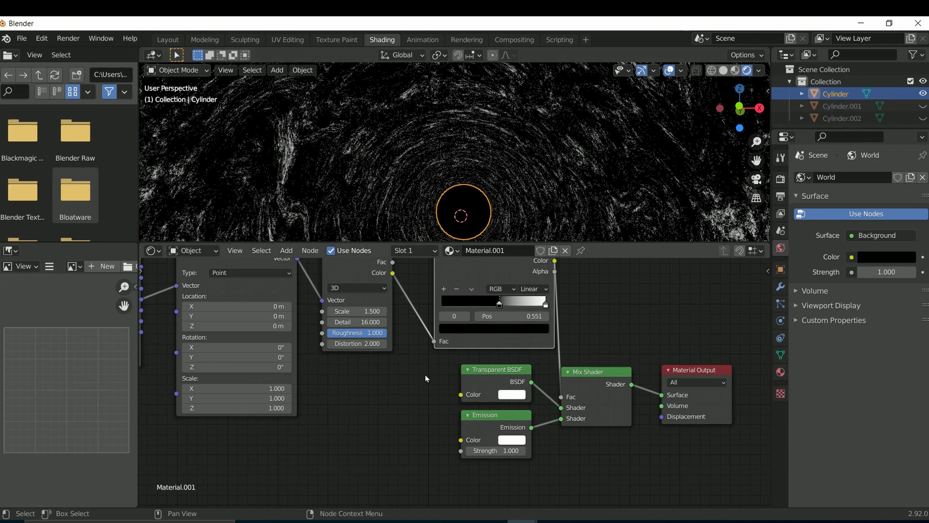
Set the Emission color to a bright blue with hue 0.601, saturation 1 and value 1
left_click(513, 443)
left_click_drag(550, 325, 554, 296)
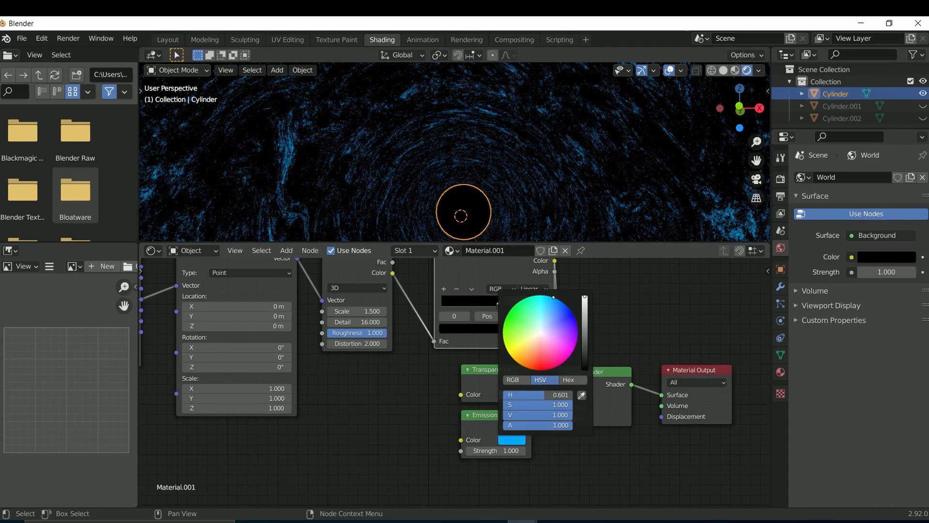
Unhide Cylinder.001 and select it in the viewport
scroll(494, 141, "down", 3)
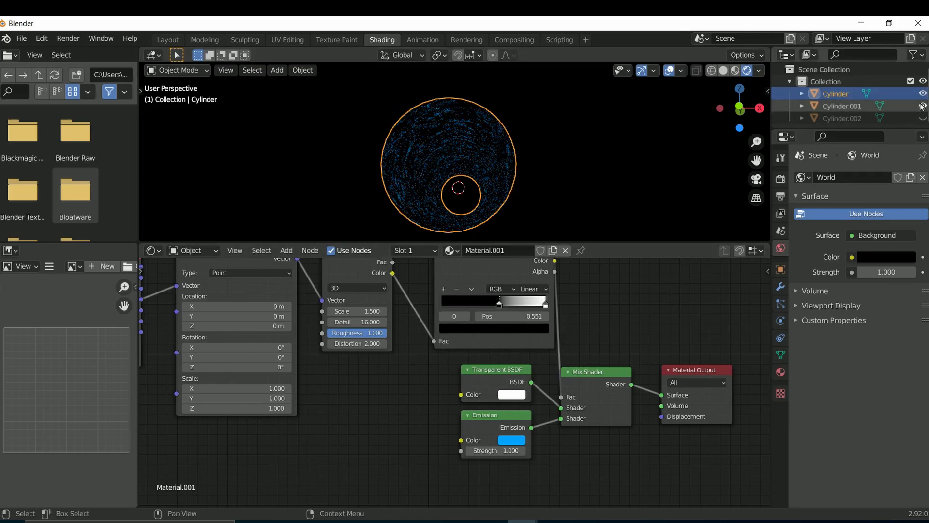
left_click(521, 123)
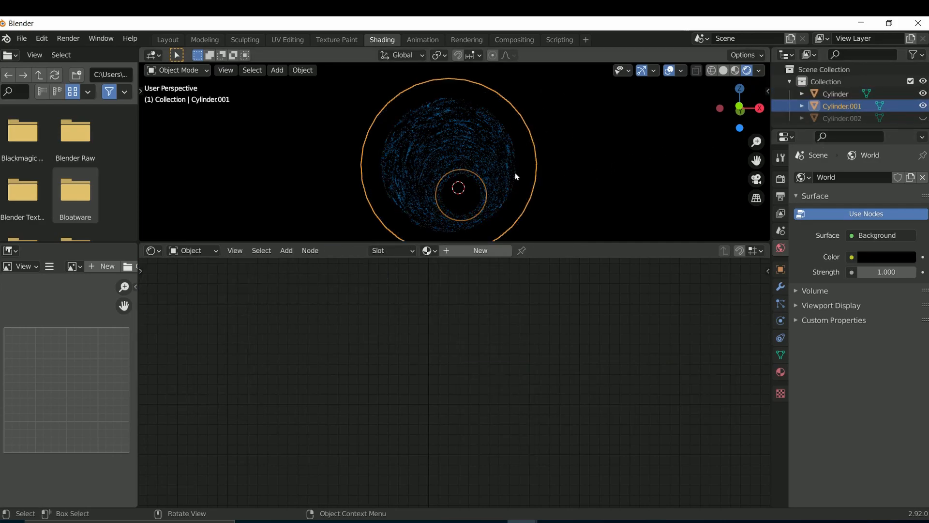
Assign the existing Material.001 to Cylinder.001, and unhide Cylinder.002 and assign it the same material
left_click(429, 250)
left_click(471, 281)
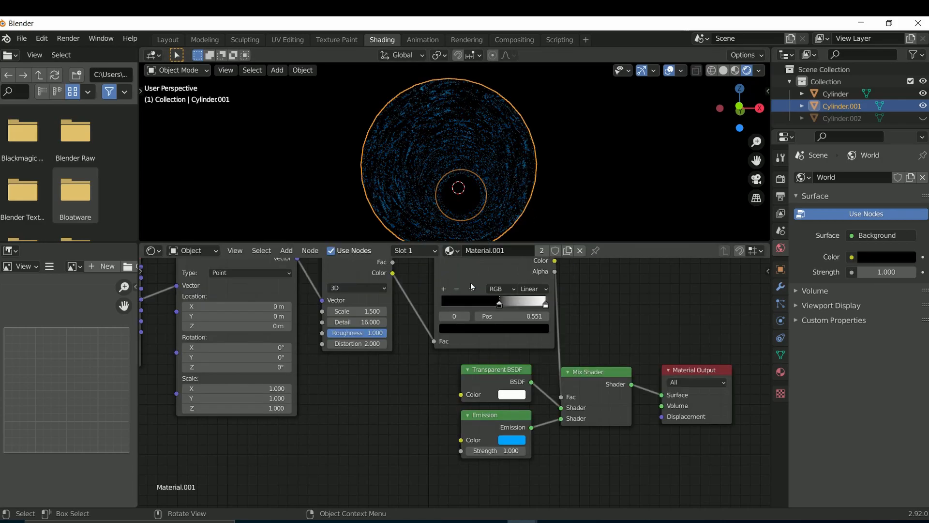
left_click(923, 119)
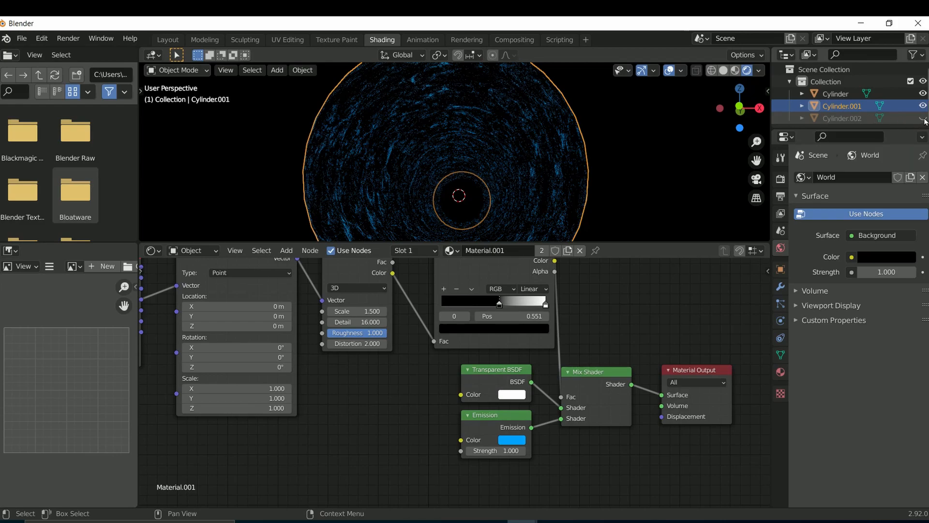
scroll(621, 146, "down", 3)
left_click(455, 144)
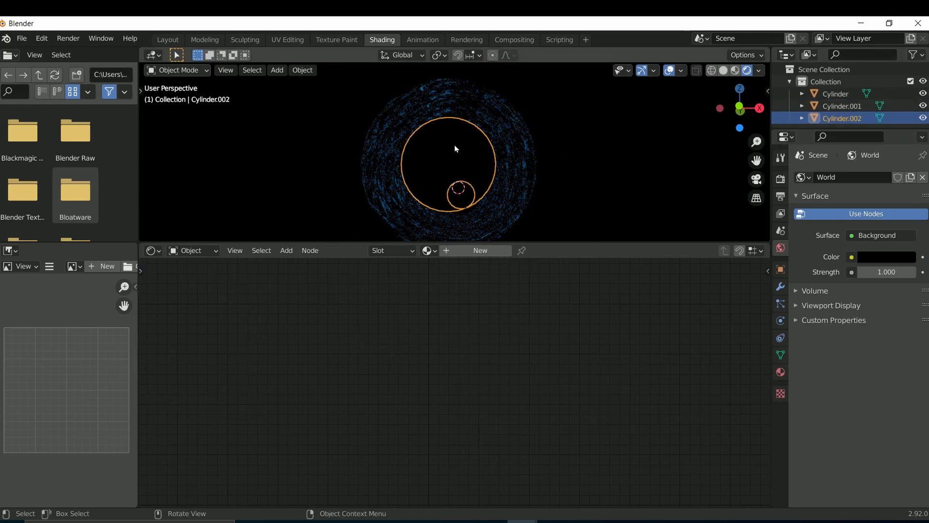
scroll(461, 148, "up", 2)
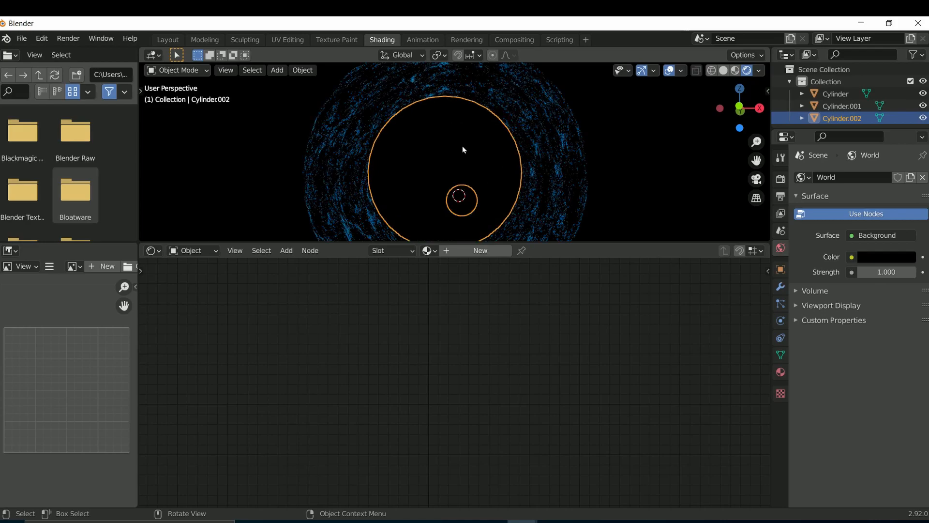
left_click(429, 250)
left_click(460, 281)
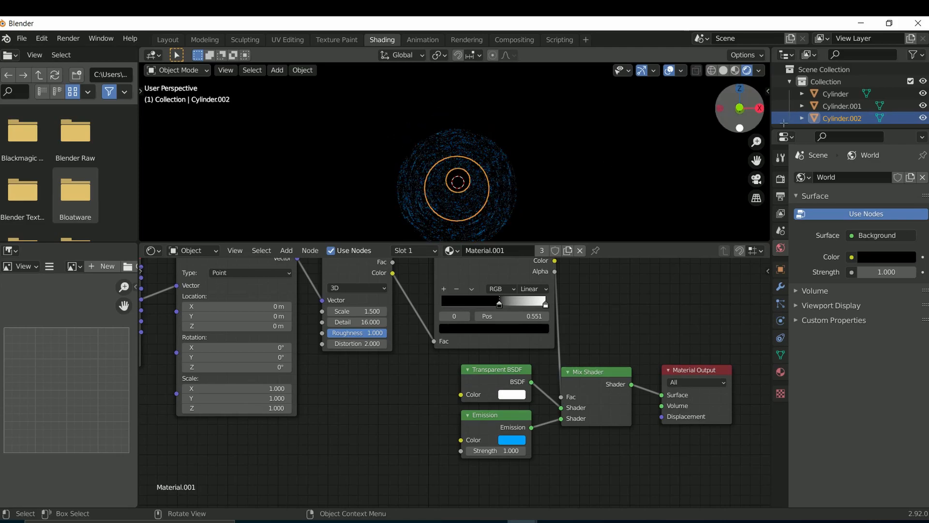
Rename Cylinder.002 as Small Cylinder
double_click(848, 121)
key("BackSpace")
key("BackSpace")
key("BackSpace")
key("BackSpace")
type("Small")
key("Return")
Rename Cylinder.001 as Large Cylinder and select Small Cylinder
left_click(864, 105)
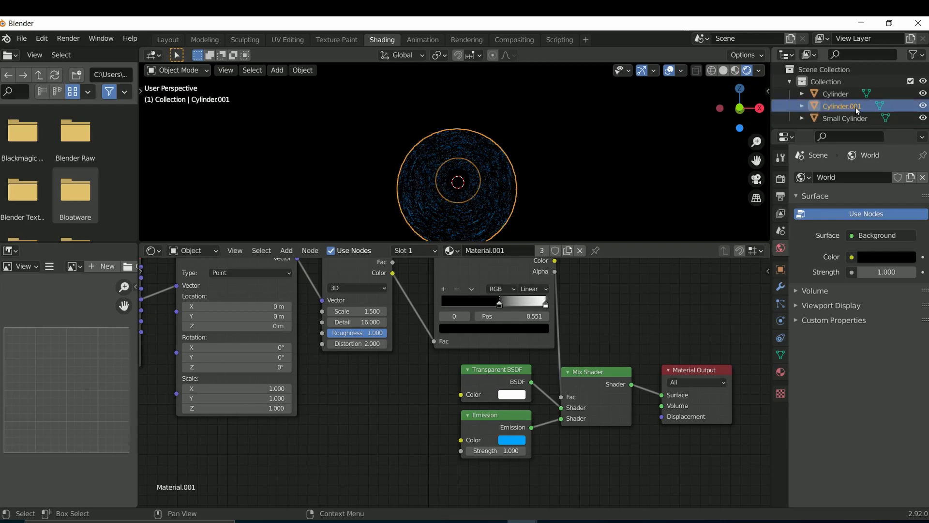
double_click(856, 106)
key("BackSpace")
key("BackSpace")
key("BackSpace")
key("BackSpace")
key("Home")
type("Large")
key("Return")
left_click(844, 119)
scroll(617, 315, "up", 1)
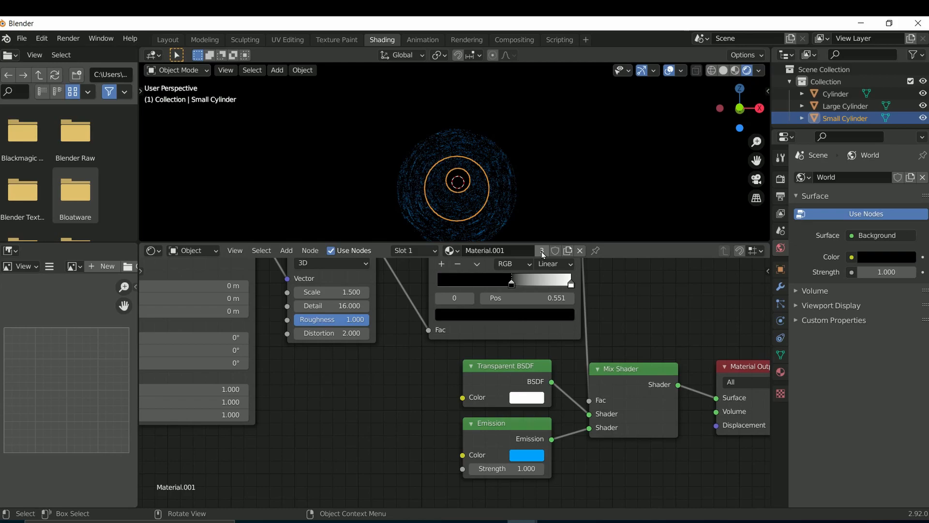
left_click(543, 254)
scroll(653, 362, "down", 1)
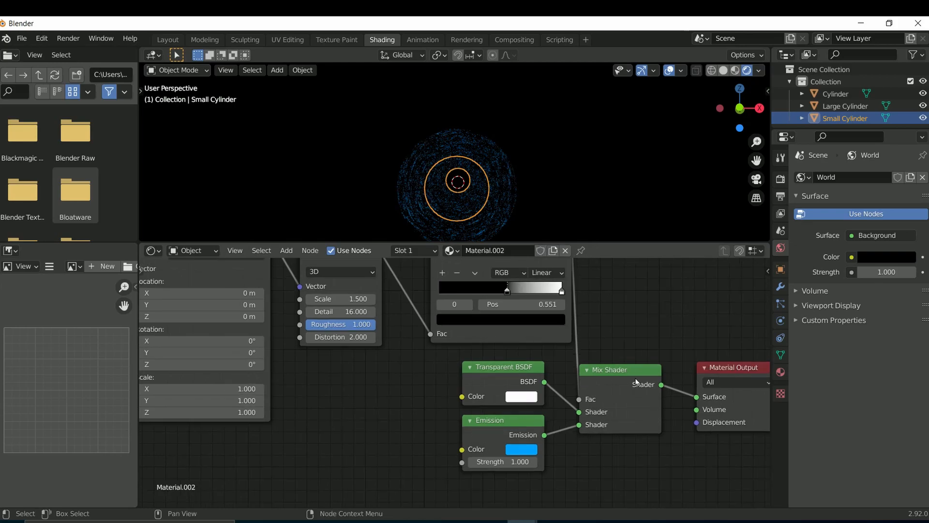
left_click(527, 450)
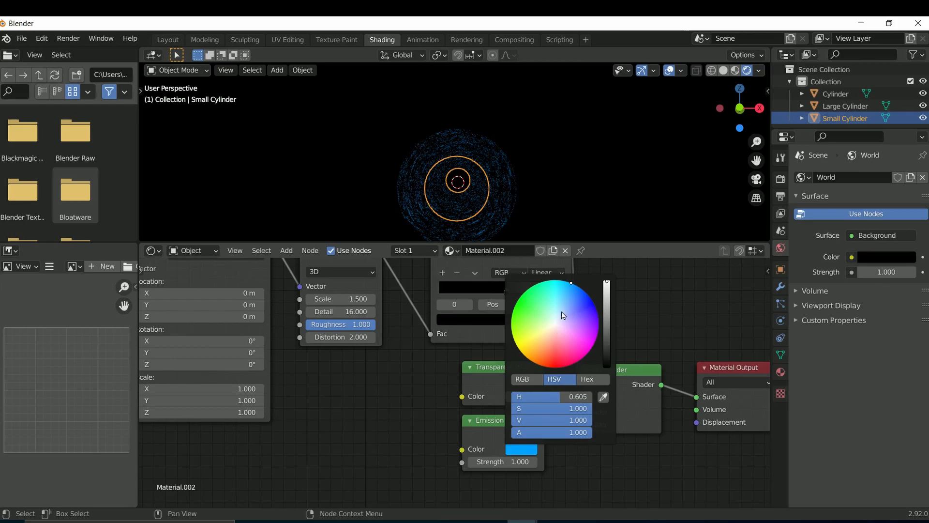
key("ctrl+z")
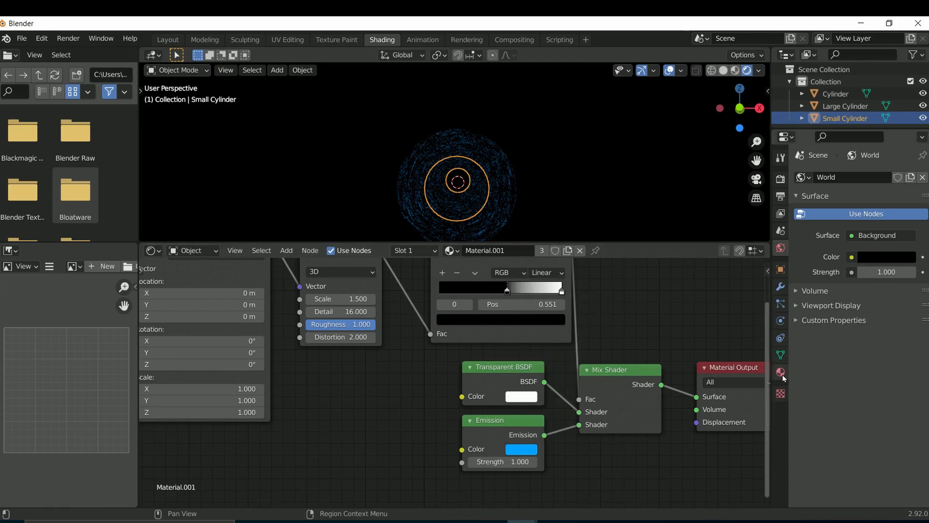
Set the blend mode of the shared Material.001 to Alpha Blend
left_click(780, 371)
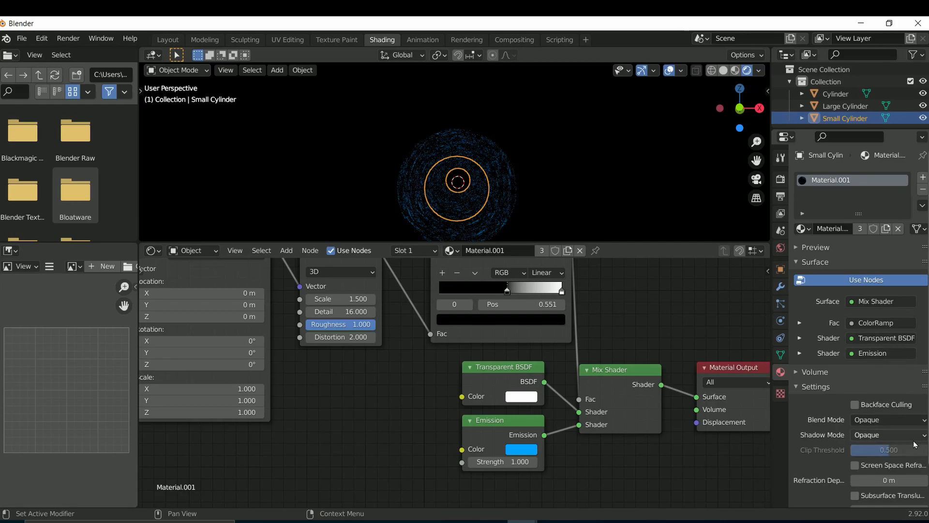
left_click(903, 421)
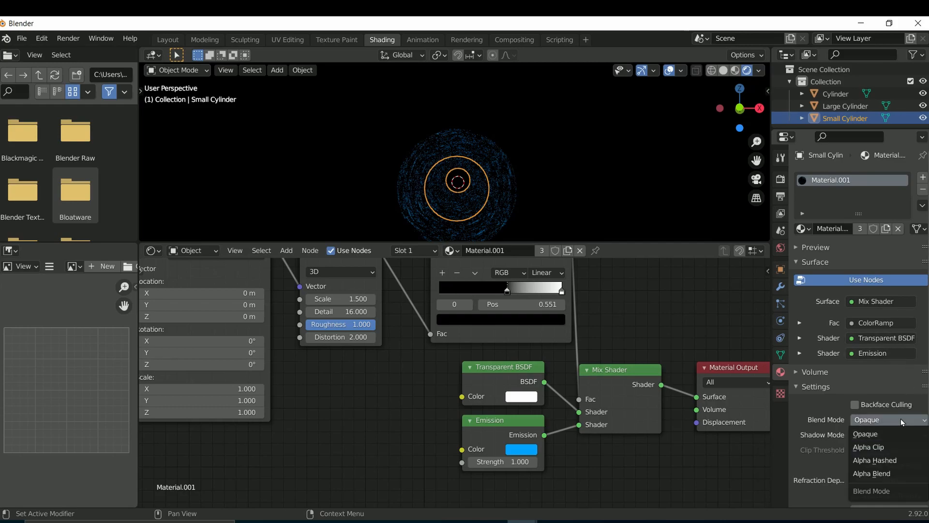
left_click(898, 473)
middle_click_drag(454, 198, 461, 211)
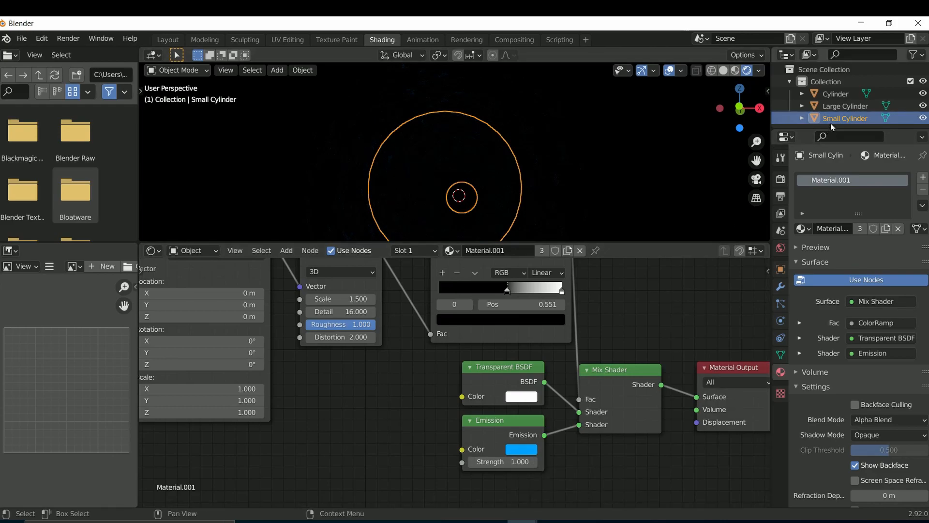
Set the Emission strength of Material.001 to 10
left_click(514, 463)
type("10")
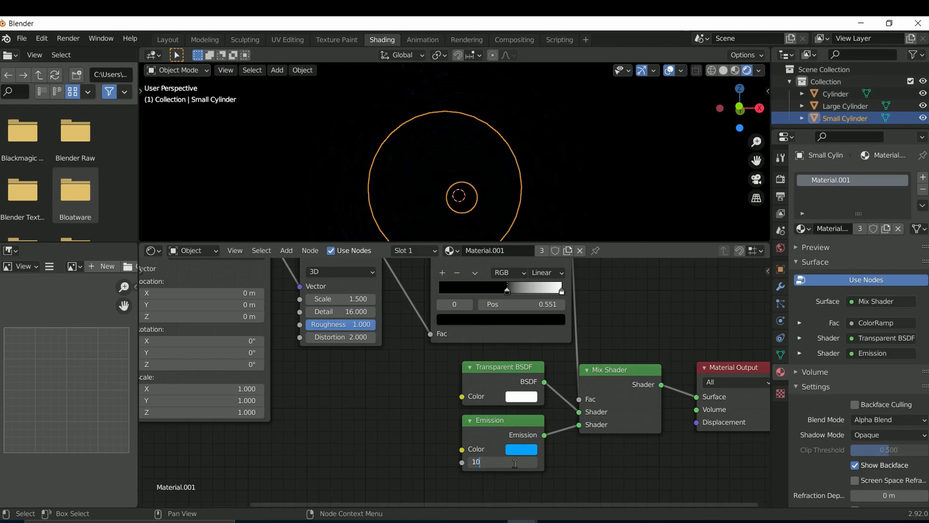
key("Return")
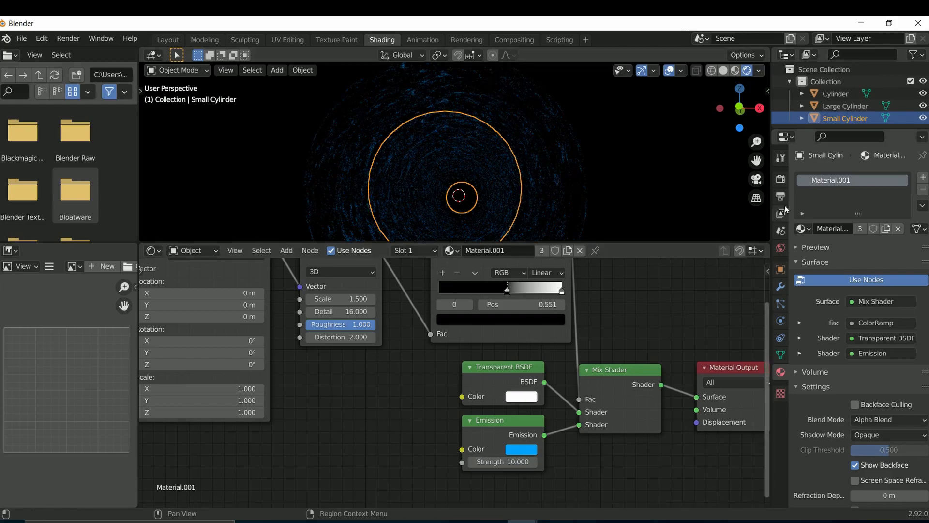
Enable Ambient Occlusion, Bloom, Screen Space Reflections and Motion Blur in the Eevee render settings
left_click(781, 179)
left_click(806, 274)
left_click(806, 260)
left_click(806, 318)
left_click(806, 333)
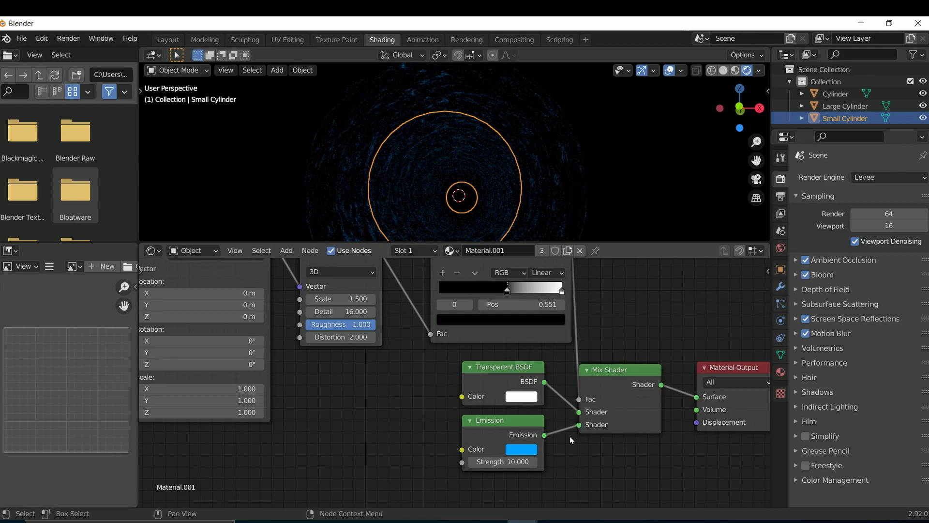
Give Small Cylinder its own single-user copy of the material and set its Emission color to a pale light blue
left_click(521, 449)
left_click_drag(562, 322, 549, 337)
left_click(541, 250)
left_click(522, 449)
scroll(407, 165, "up", 1)
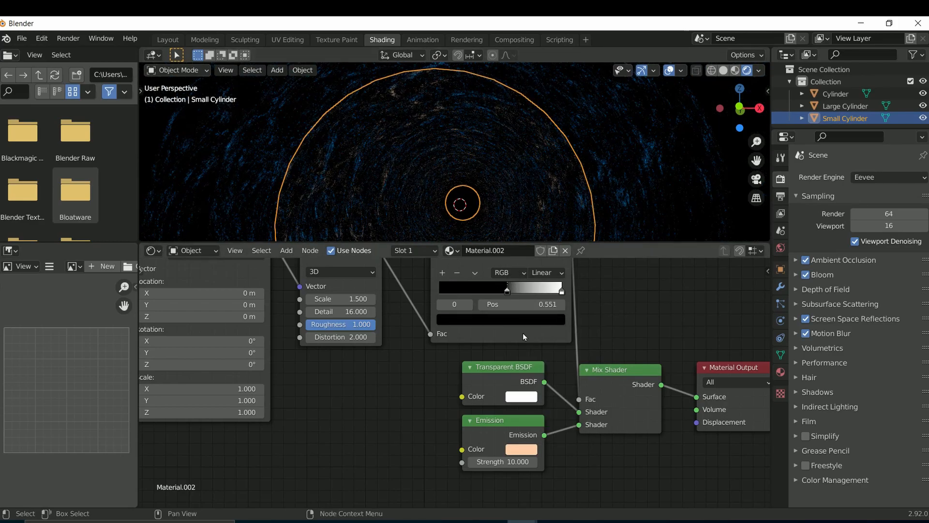
left_click(522, 450)
left_click(560, 315)
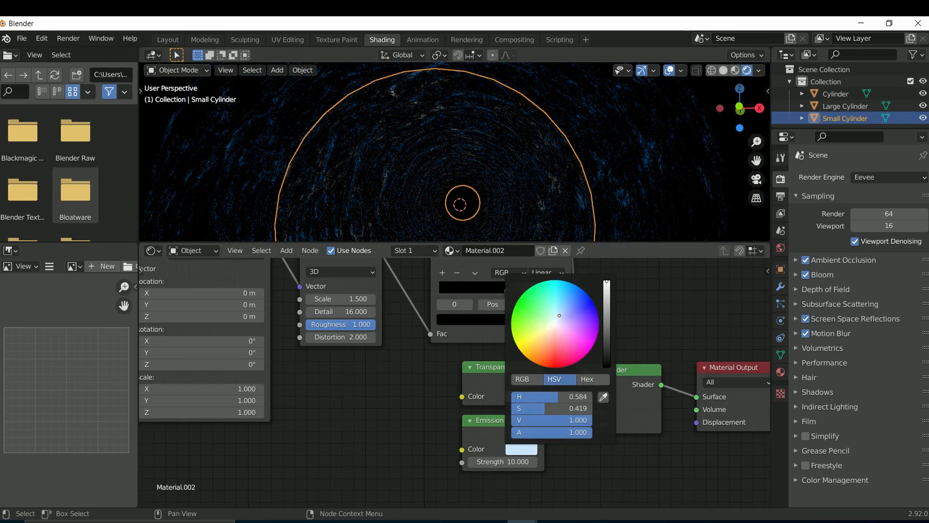
left_click_drag(558, 314, 557, 315)
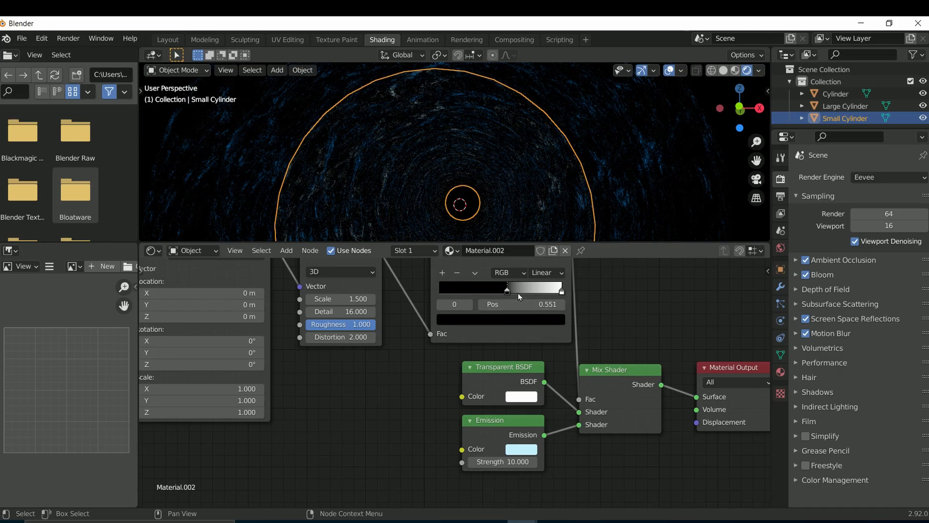
Move the black stop of Small Cylinder's ColorRamp to position 0.540
left_click_drag(508, 292, 505, 294)
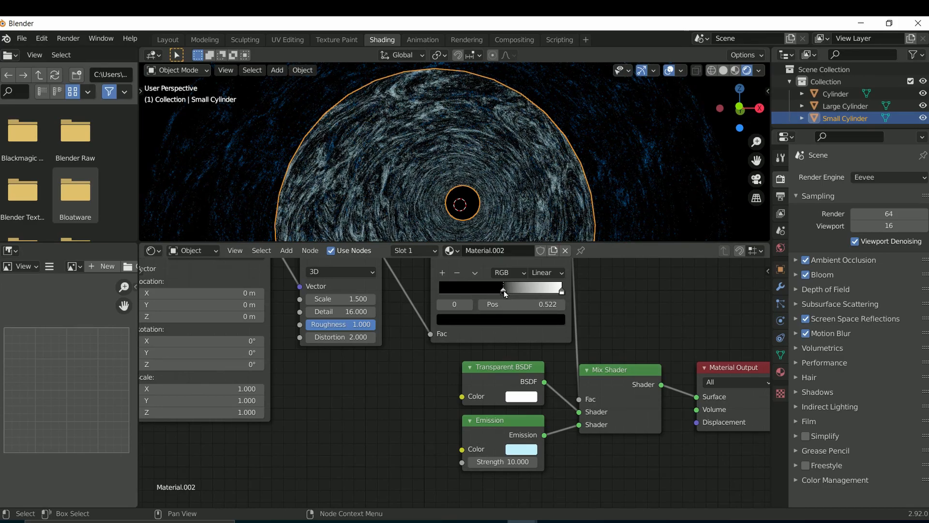
scroll(501, 204, "down", 3)
scroll(501, 205, "up", 4)
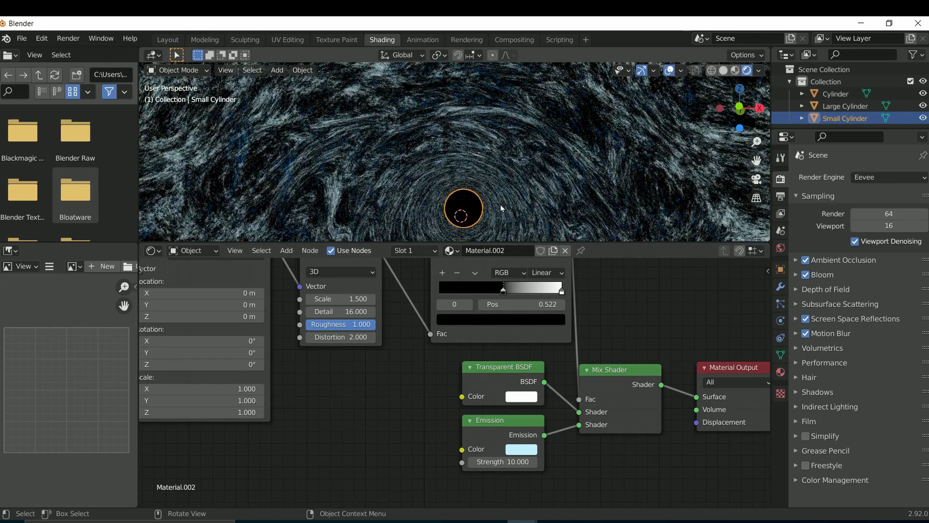
scroll(501, 204, "down", 1)
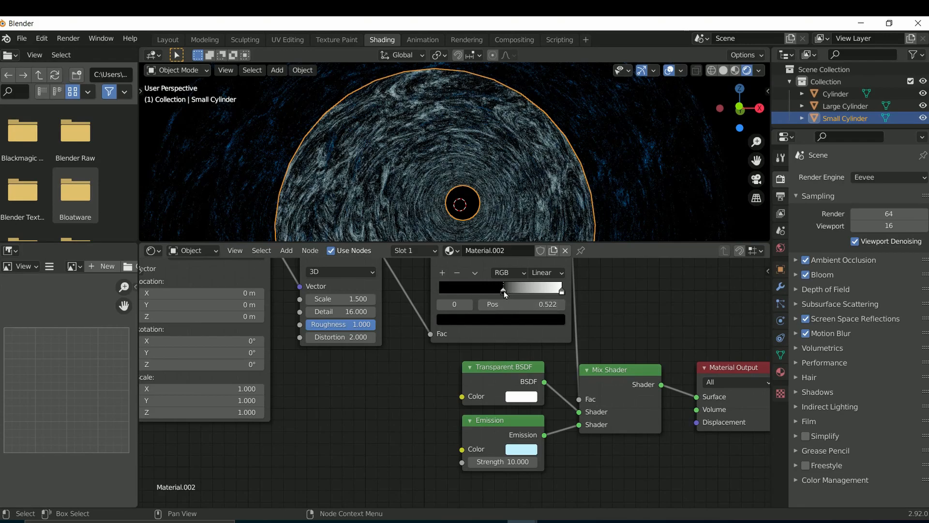
left_click_drag(505, 293, 506, 292)
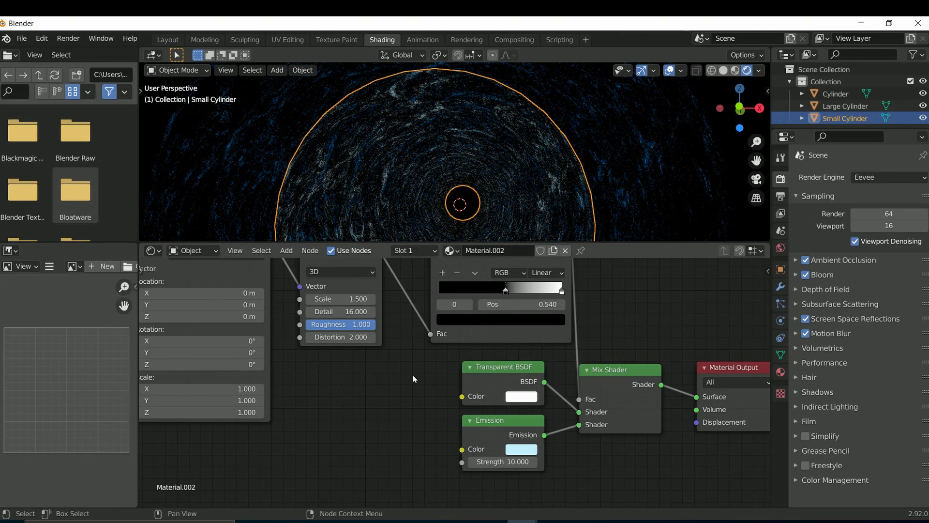
Set the Noise Texture's detail to 6.2 in Small Cylinder's material
scroll(414, 376, "down", 1)
middle_click_drag(414, 376, 441, 386)
left_click_drag(375, 326, 351, 327)
scroll(464, 219, "down", 3)
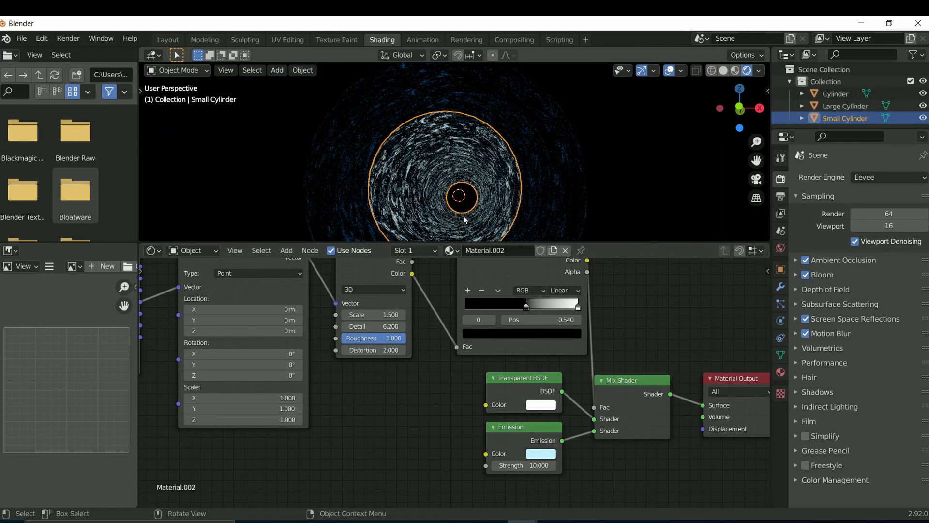
scroll(464, 219, "up", 4)
Give Large Cylinder its own single-user copy of the material and set its Emission color to pure red
left_click(836, 94)
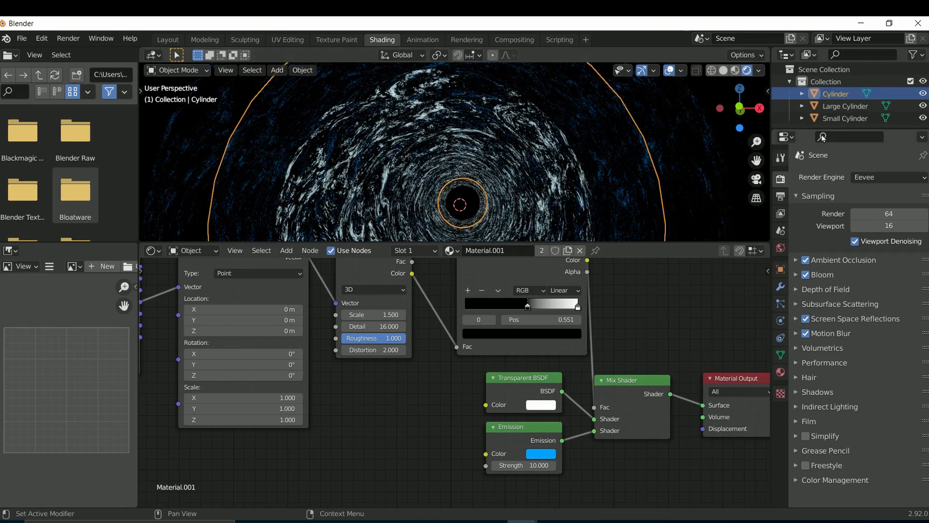
left_click(843, 106)
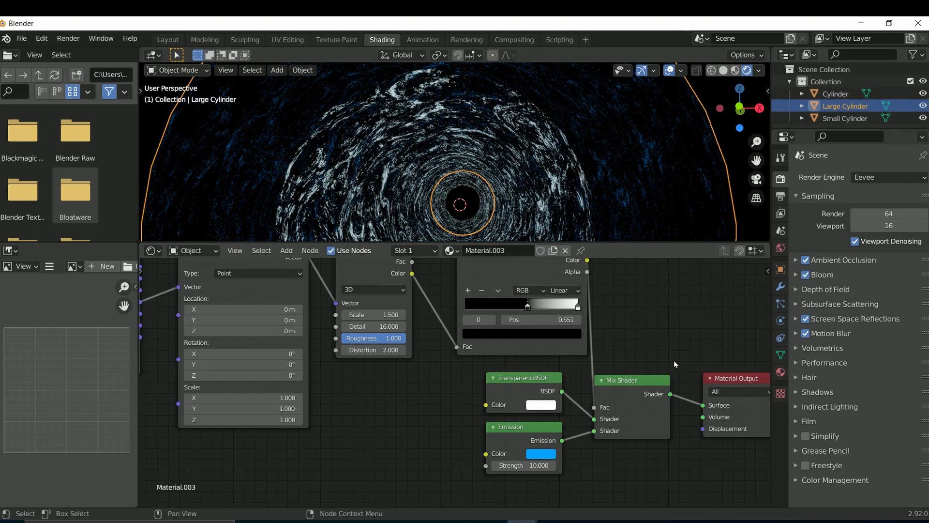
left_click(541, 453)
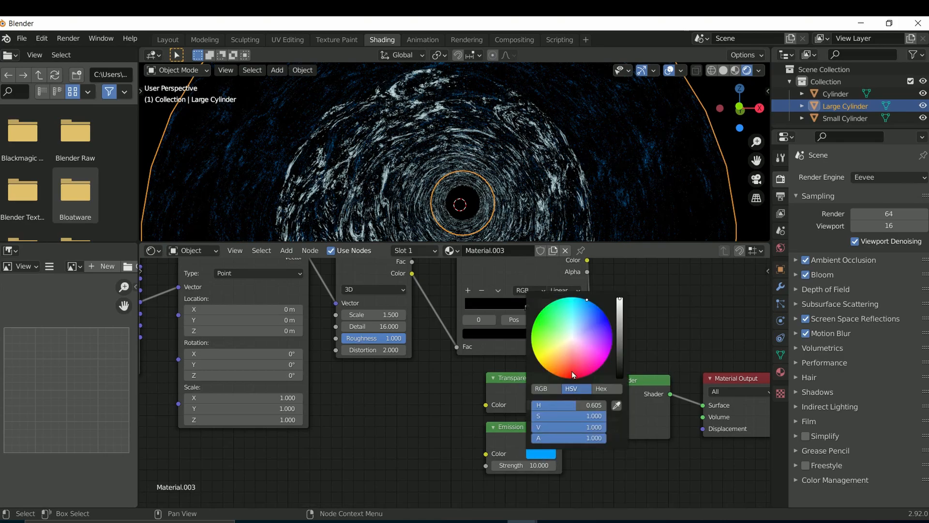
left_click(573, 378)
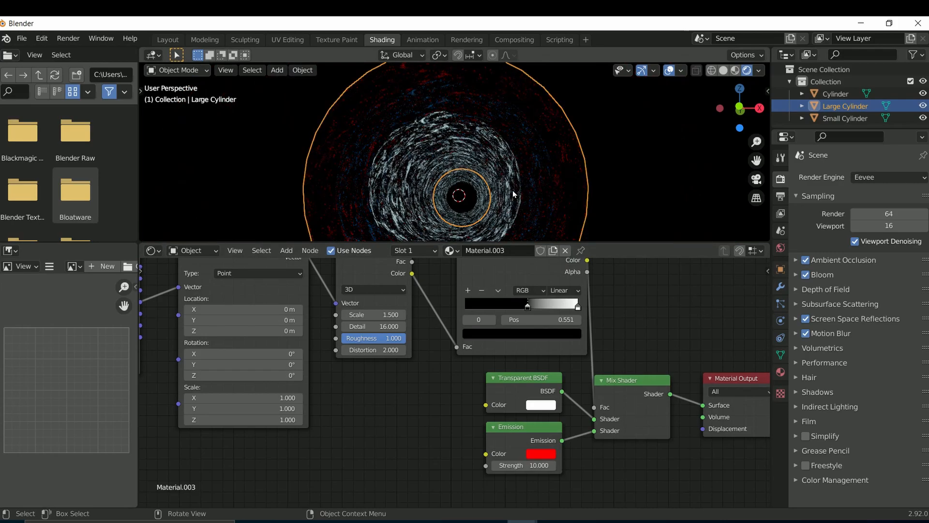
Set the Emission strength of Large Cylinder's red material to 100
scroll(514, 194, "down", 4)
left_click(534, 465)
type("1")
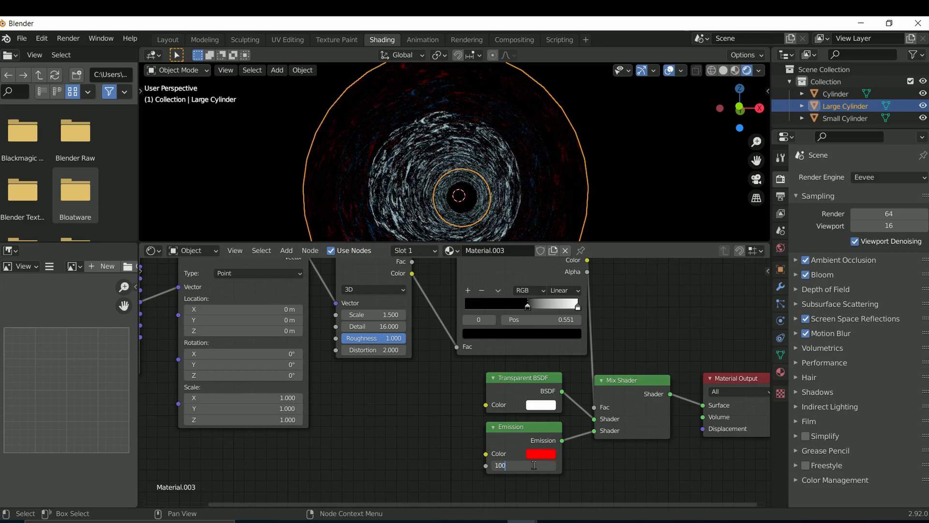
key("Return")
scroll(466, 203, "up", 4)
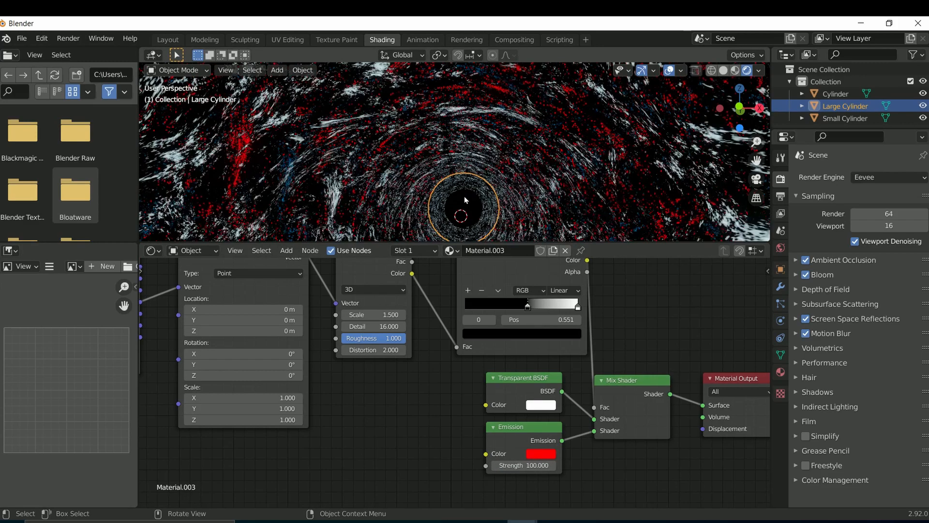
scroll(466, 203, "down", 1)
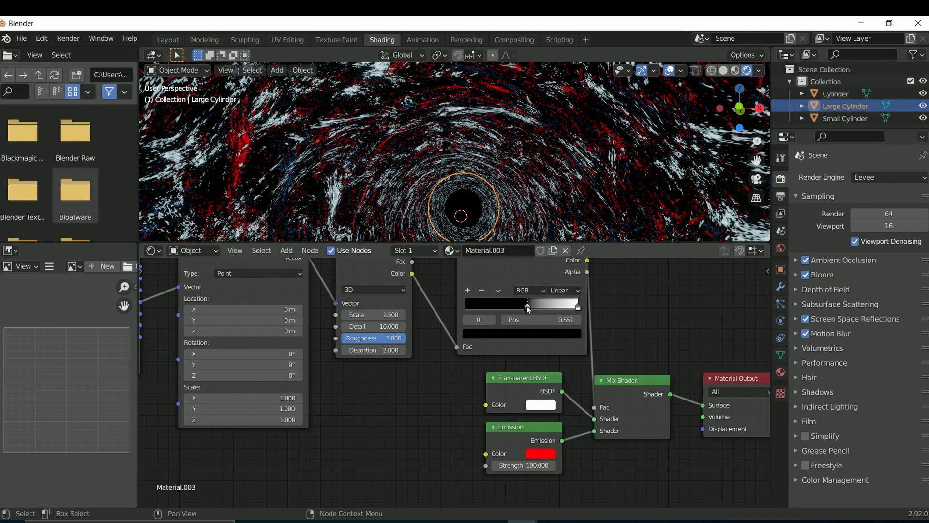
Move the black stop of Large Cylinder's ColorRamp to position 0.558
left_click_drag(527, 308, 528, 308)
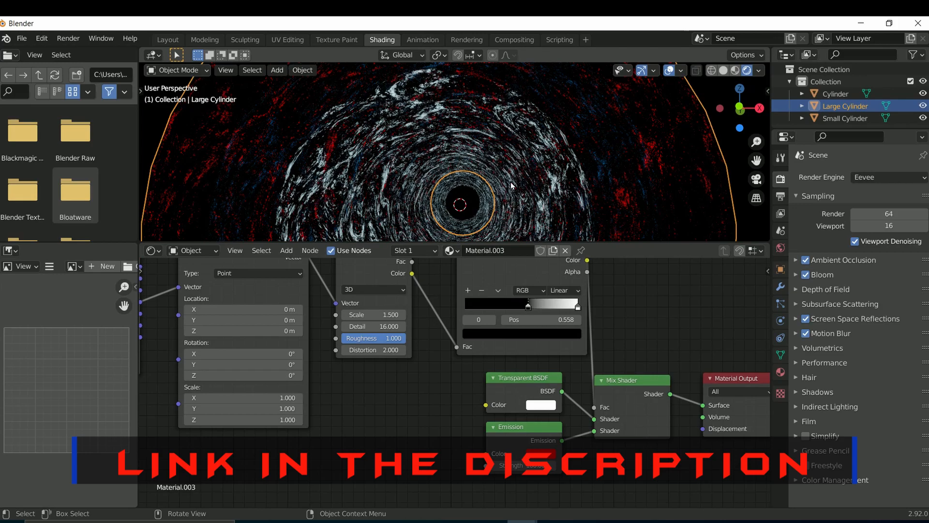
left_click(511, 189)
middle_click_drag(511, 189, 494, 208)
Fine-tune the ColorRamp's black stop with small shifts to balance how dense the tubes' noise streaks look
left_click_drag(527, 308, 529, 309)
middle_click_drag(441, 175, 448, 175)
scroll(448, 175, "down", 3)
left_click(455, 142)
left_click_drag(528, 308, 526, 309)
Switch to the Layout workspace and add a camera at the world origin from the front orthographic view
left_click(168, 39)
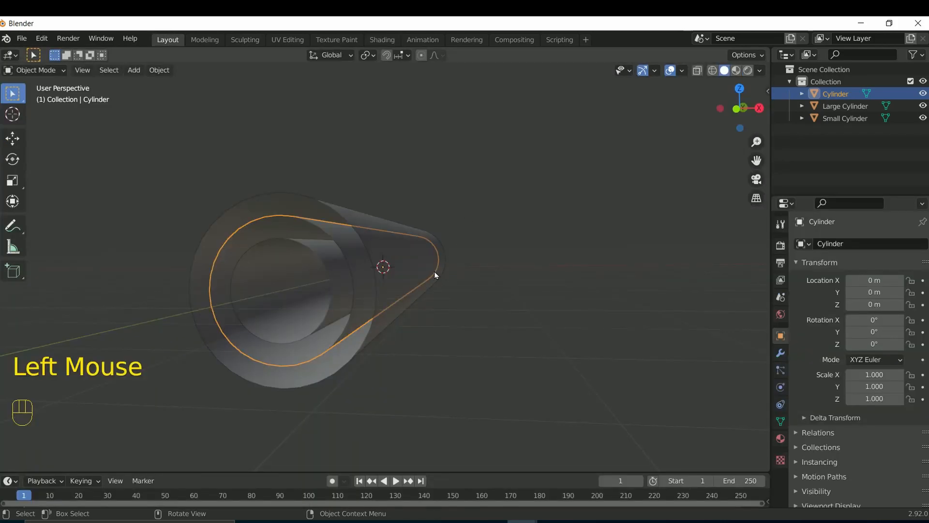
key("grave")
left_click(419, 257)
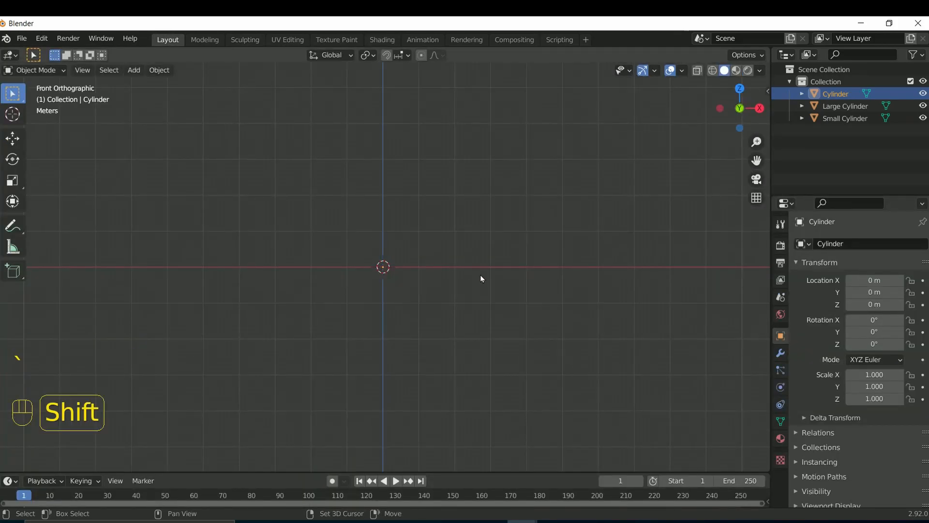
key("shift+a")
left_click(457, 456)
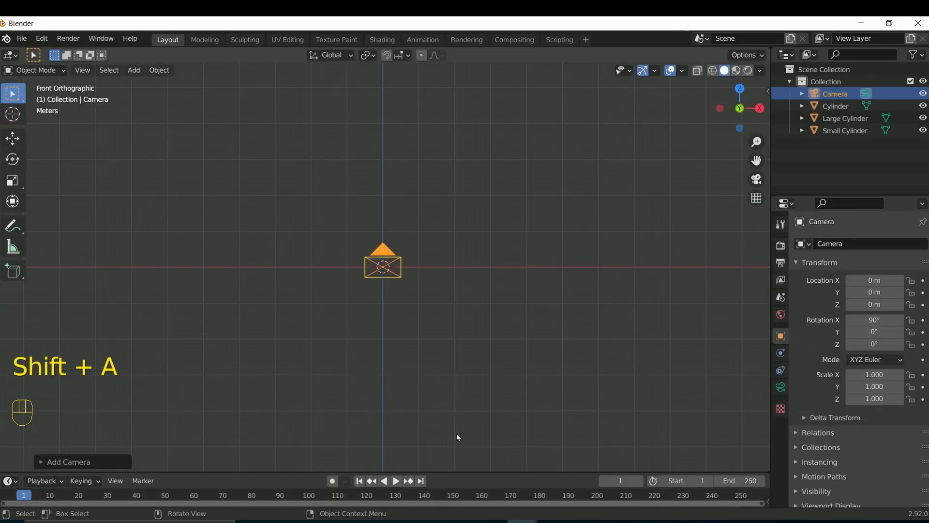
Look through the camera with rendered viewport shading and enlarge the camera view of the tunnel
scroll(684, 307, "down", 1)
scroll(684, 307, "up", 2)
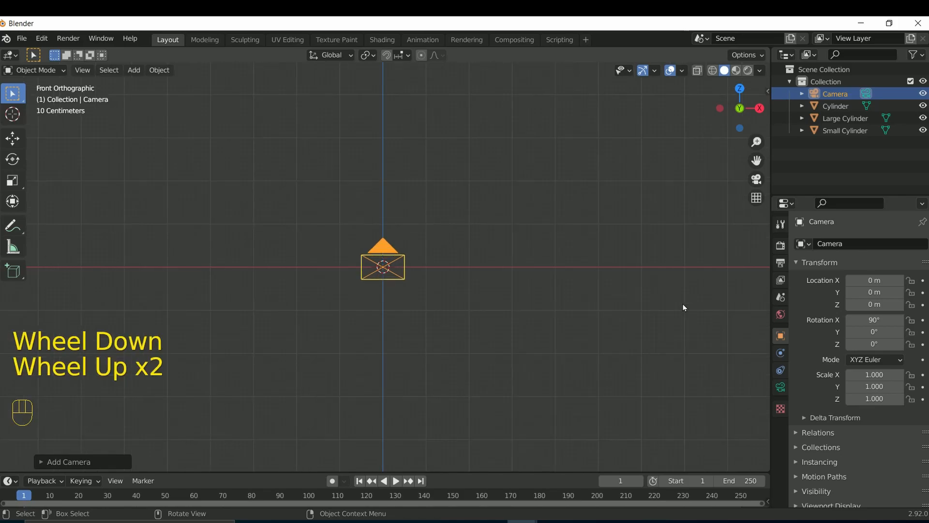
key("KP_0")
left_click(748, 70)
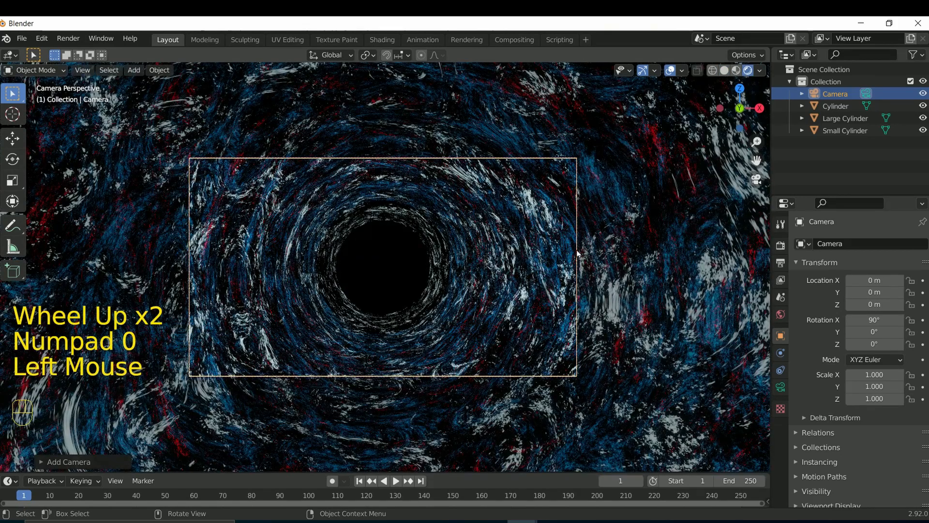
scroll(578, 253, "up", 3)
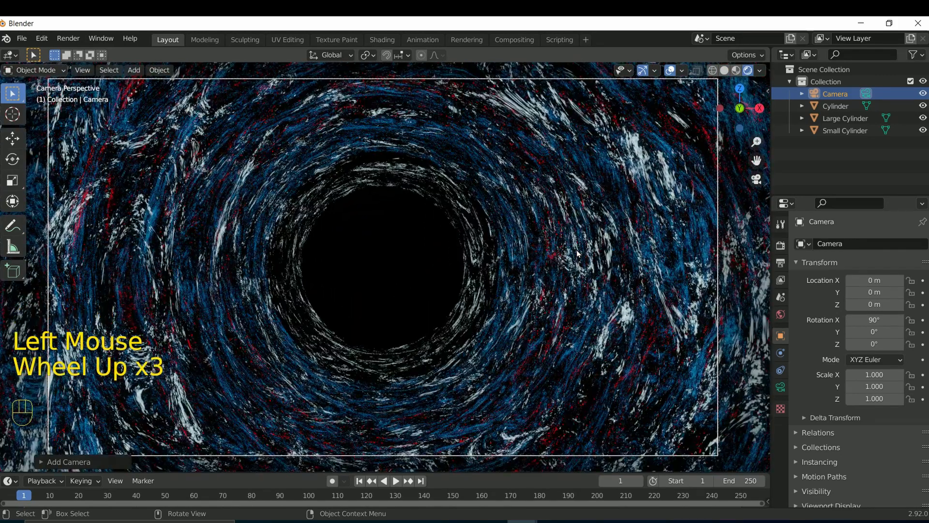
scroll(578, 253, "up", 1)
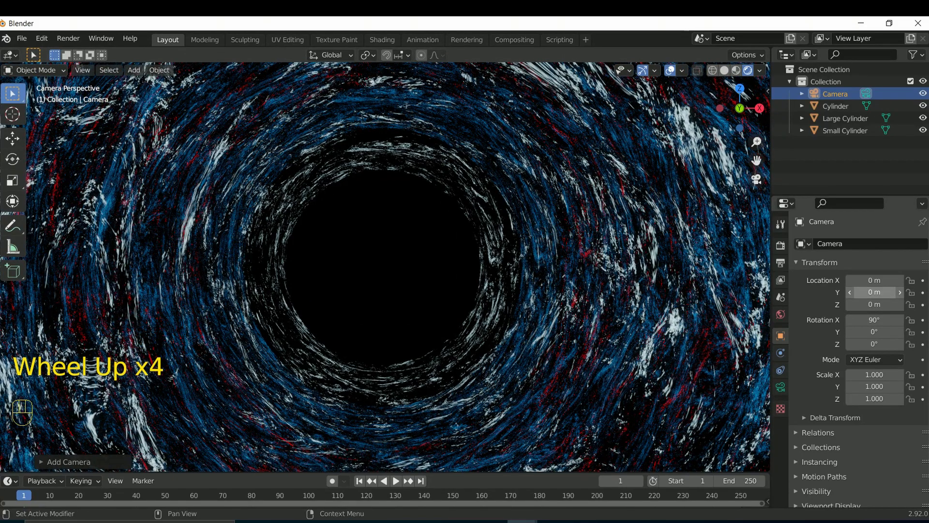
Set the camera's Y location to -8 m
left_click(881, 293)
key("BackSpace")
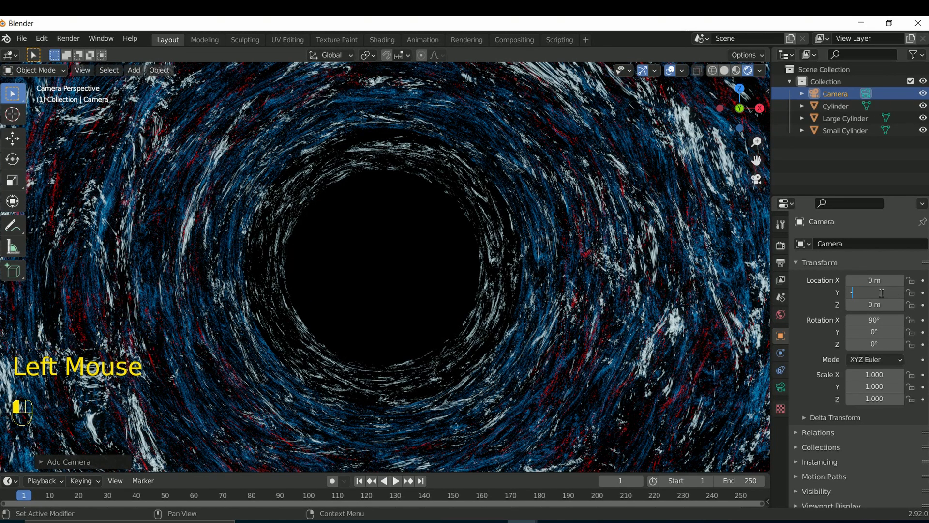
key("Return")
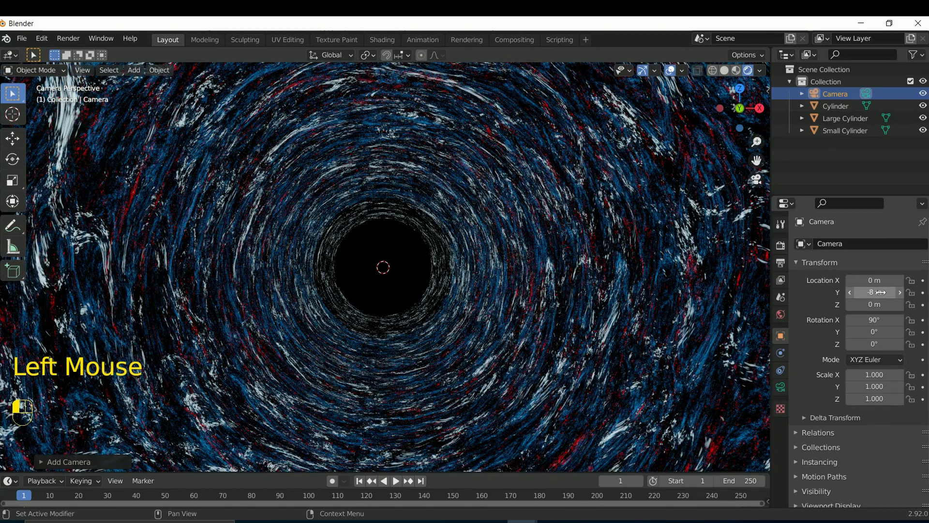
scroll(520, 297, "down", 1)
scroll(521, 296, "up", 1)
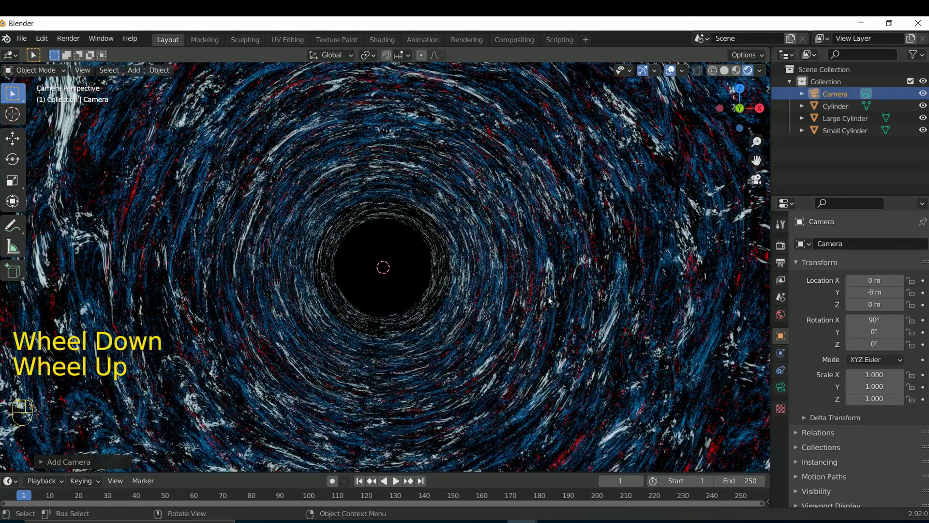
Set the camera's focal length to 34 mm
left_click(779, 388)
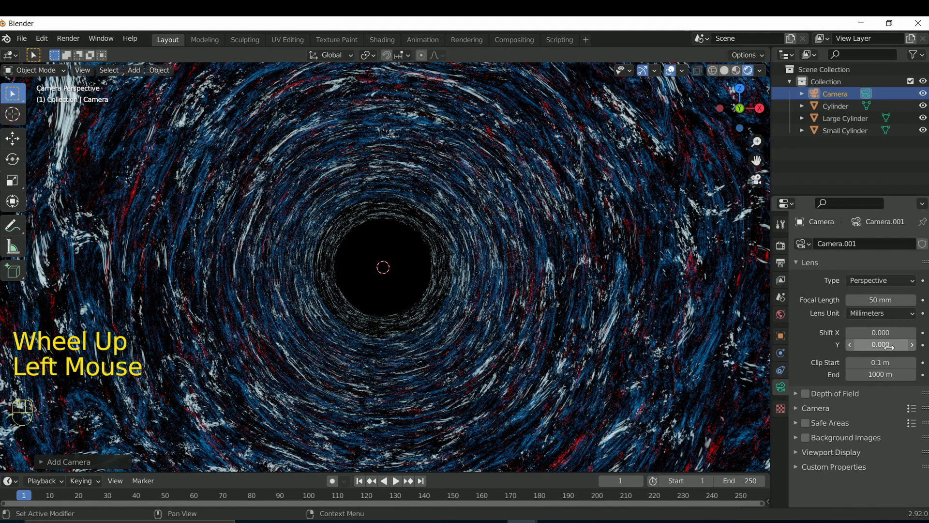
left_click(883, 300)
key("Return")
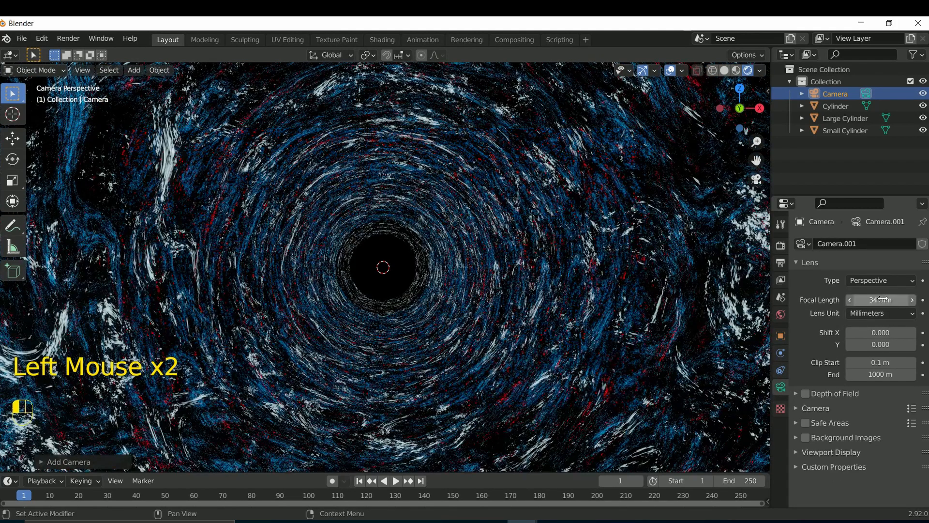
In the Shading workspace's camera view, move the black ColorRamp stop of Small Cylinder's material to position 0.536
left_click(382, 41)
key("KP_0")
left_click(851, 119)
left_click(846, 106)
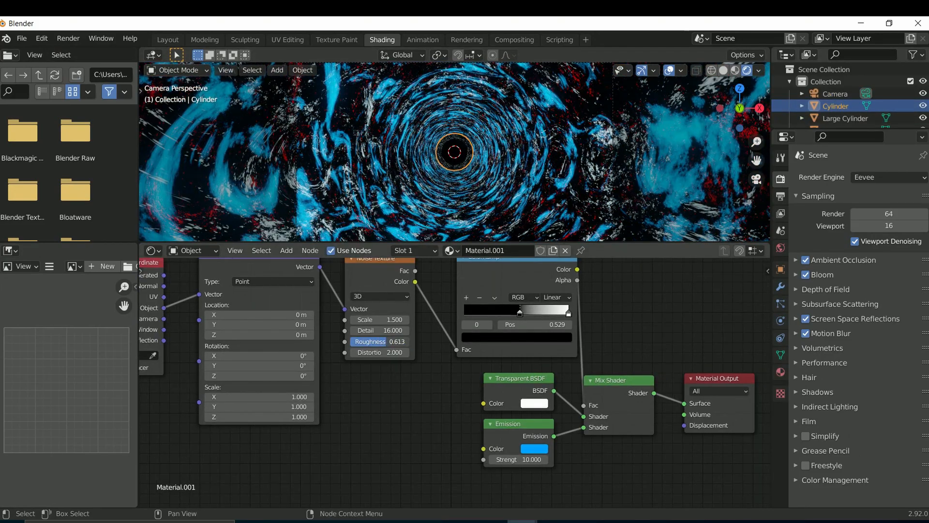
scroll(846, 106, "down", 1)
left_click(846, 105)
left_click(846, 117)
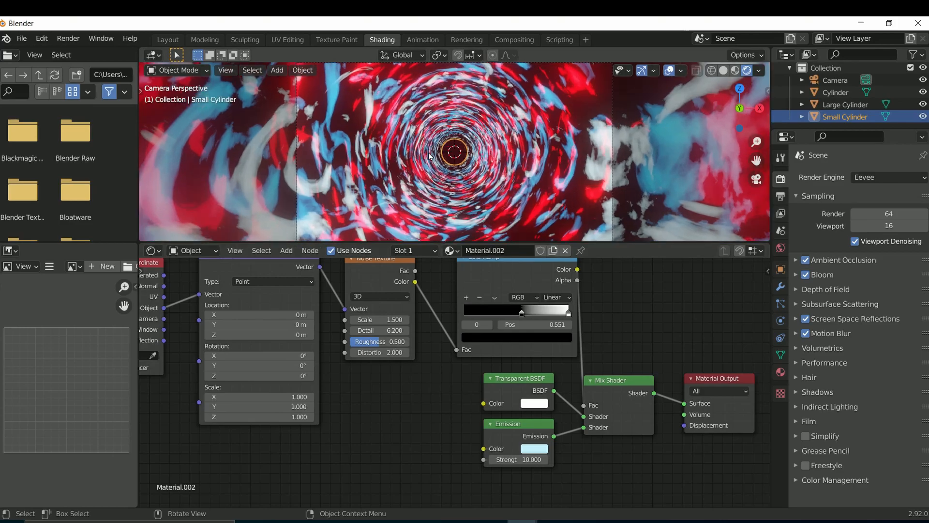
left_click_drag(527, 312, 525, 312)
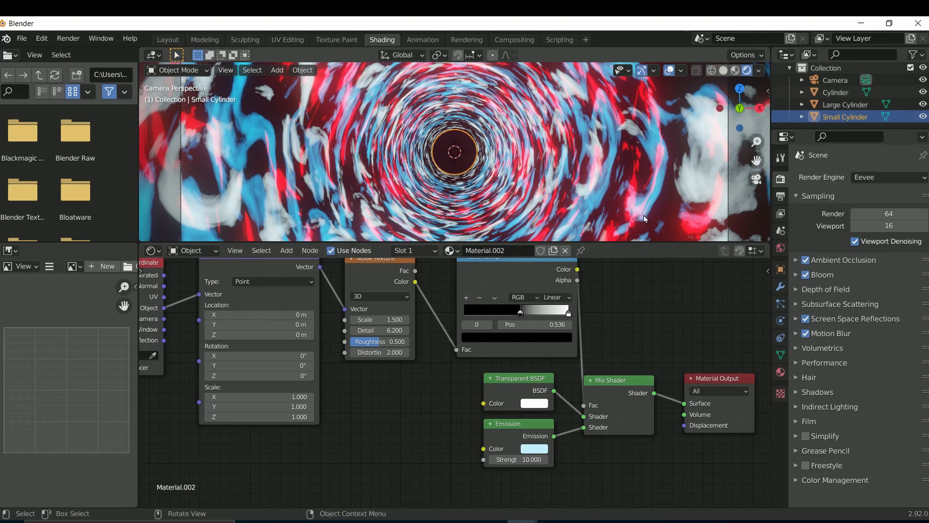
Raise the Noise Texture roughness of Small Cylinder's material to 0.840
left_click(836, 93)
left_click_drag(379, 341, 399, 341)
left_click(845, 116)
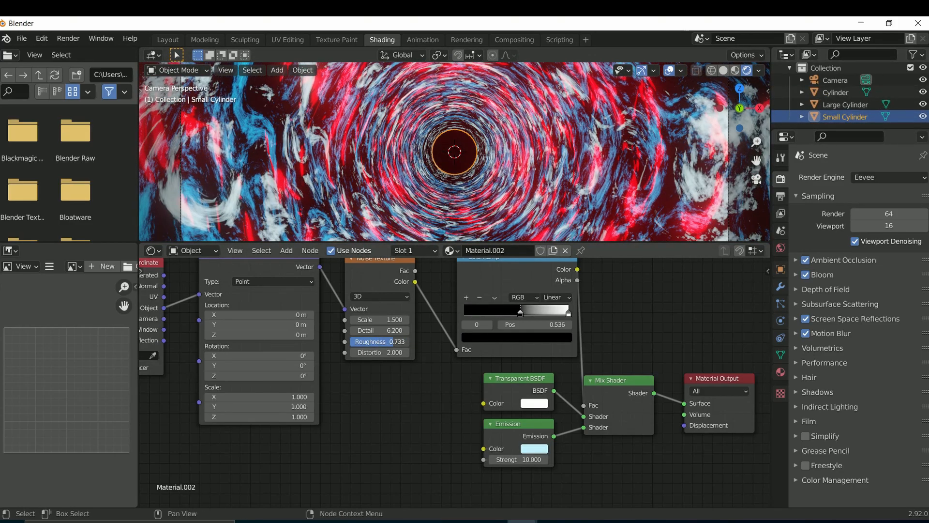
Select Large Cylinder and split the shader editor to add a Timeline area beneath it
left_click(846, 105)
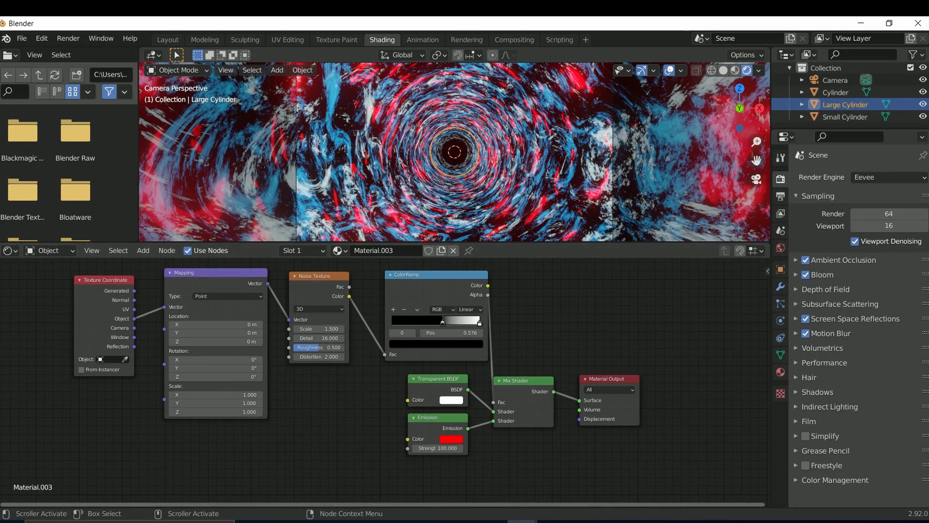
left_click_drag(1, 506, 7, 457)
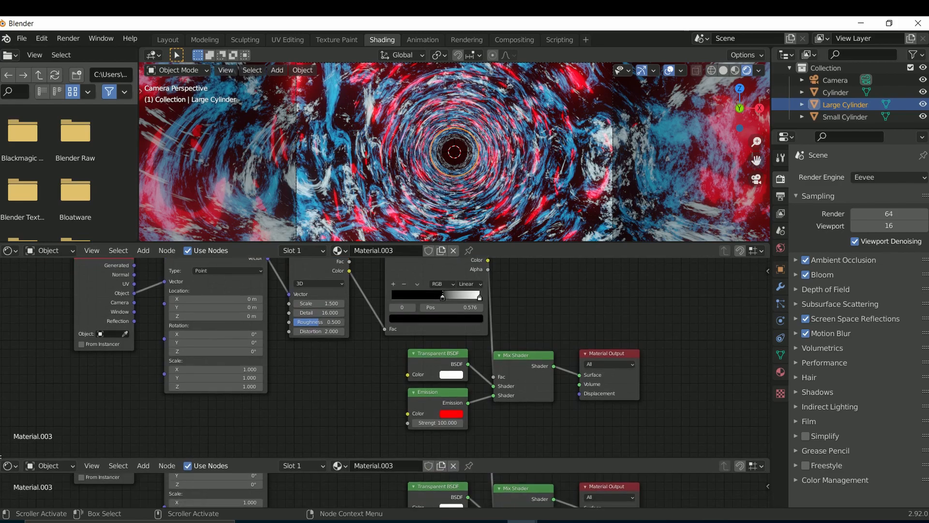
left_click(13, 469)
left_click(11, 466)
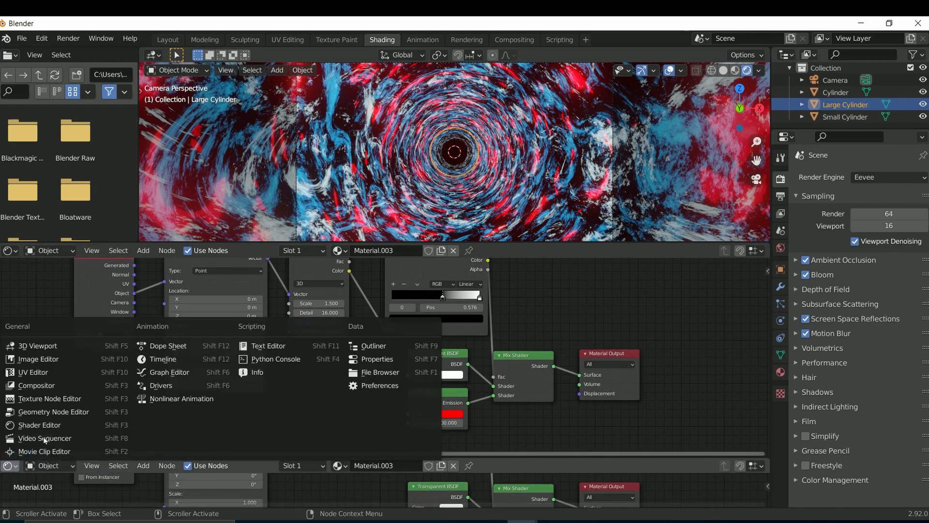
left_click(175, 359)
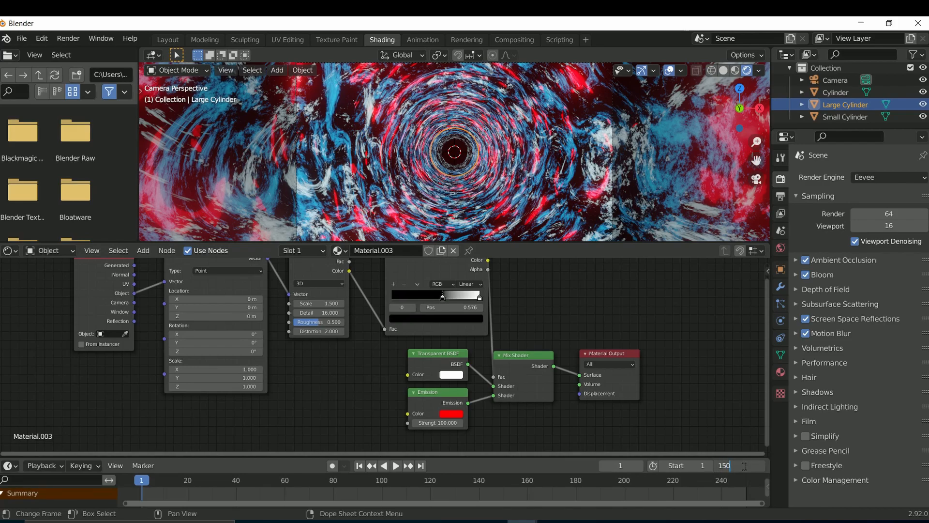
Set the animation's end frame to 150 and the frame rate to 30 fps
left_click(744, 466)
type("150")
key("Return")
left_click(779, 197)
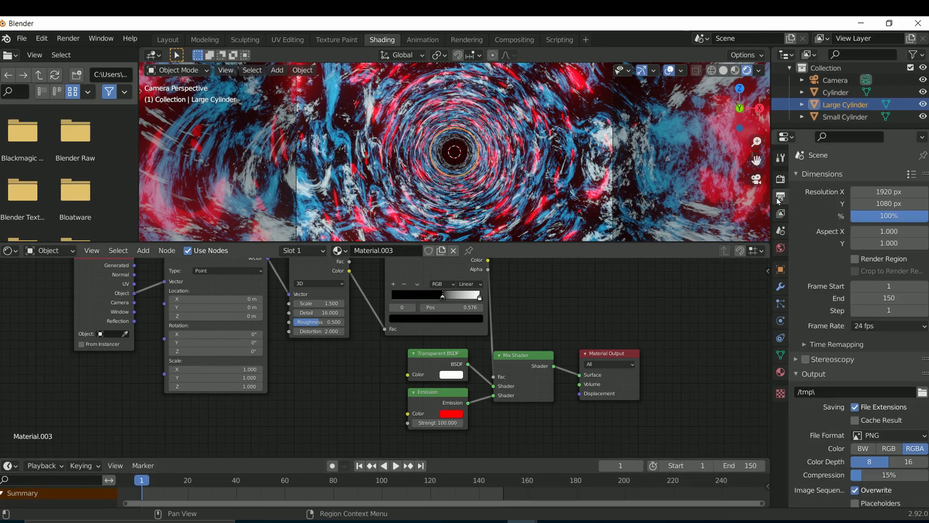
left_click(896, 323)
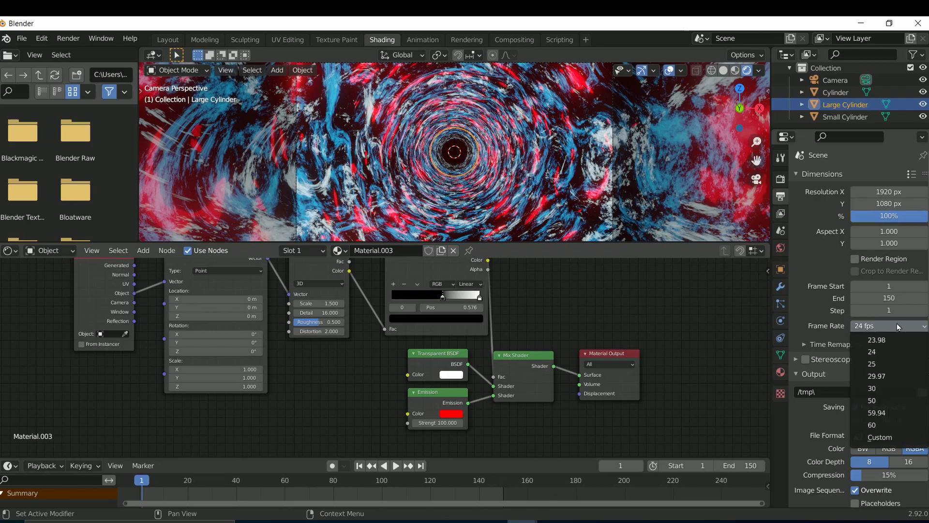
left_click(889, 390)
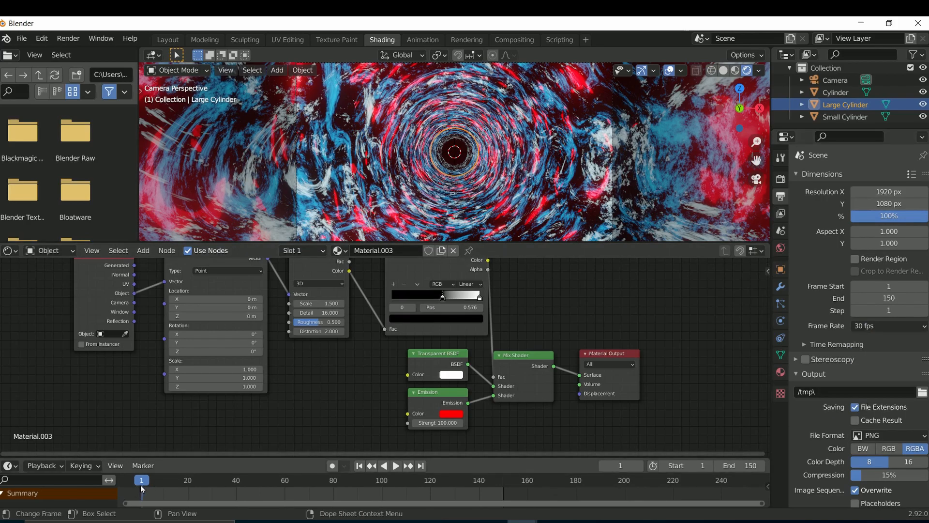
Keyframe the Mapping location of Large Cylinder's material with Y at 0 m on frame 0 and 100 m on frame 150
left_click(139, 481)
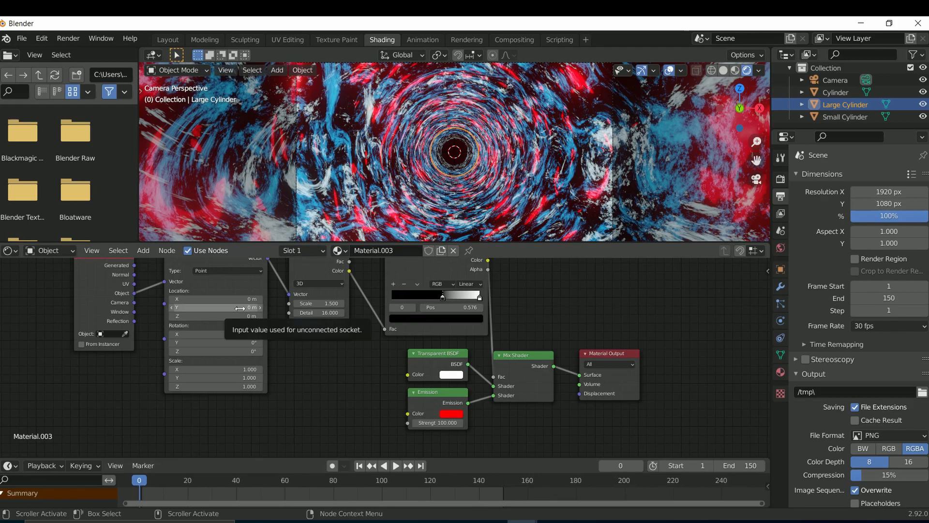
key("i")
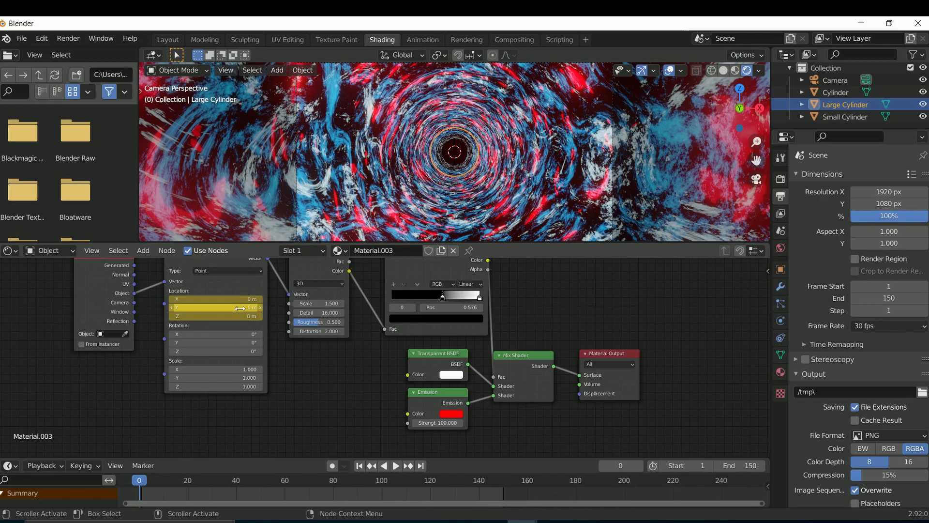
left_click(421, 465)
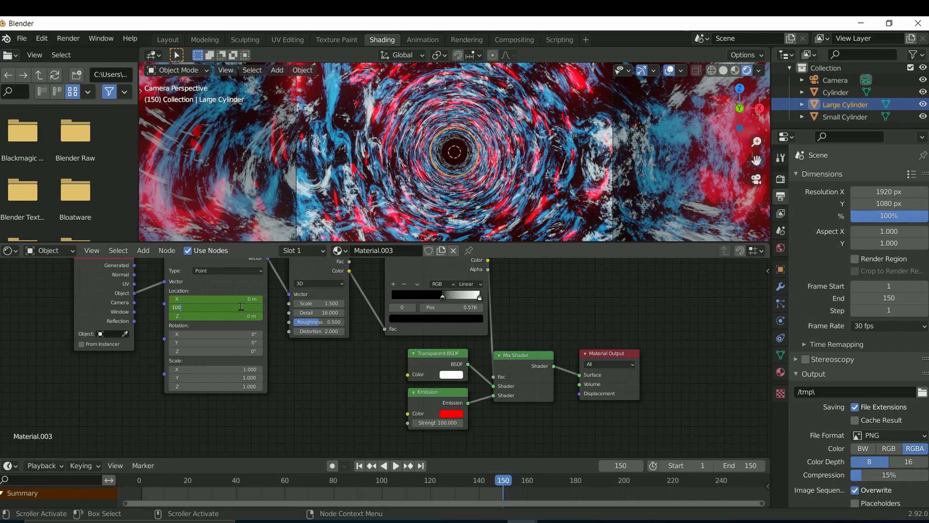
key("Return")
right_click(241, 306)
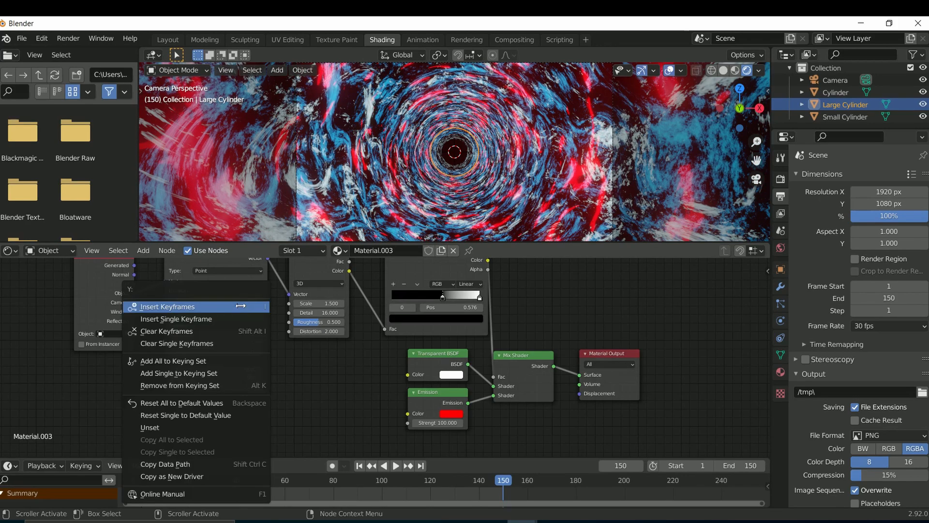
left_click(240, 306)
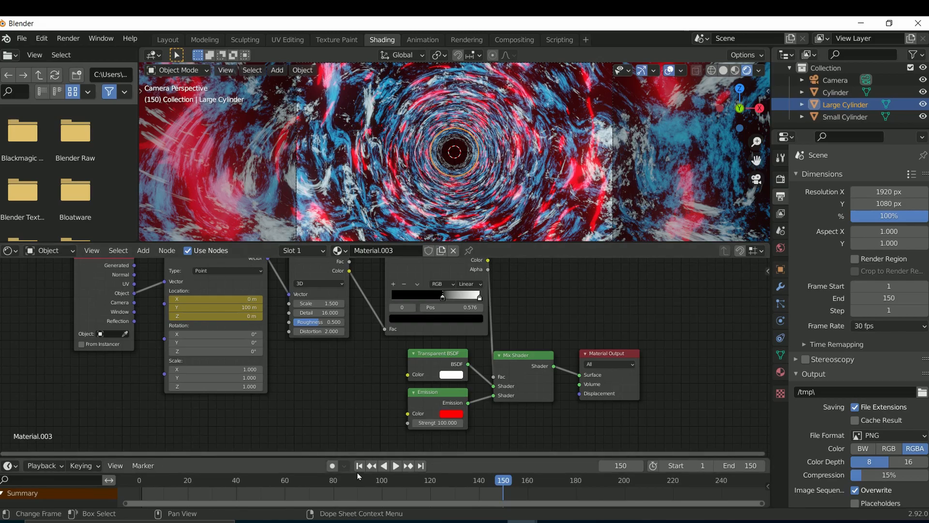
Play the animation from the first frame to check the red streaks' movement through the tunnel
left_click(359, 468)
left_click(396, 465)
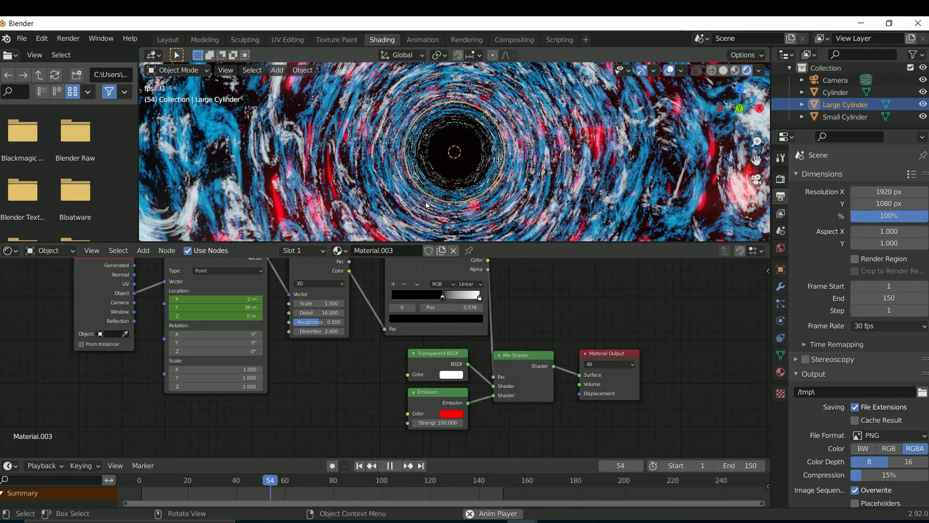
key("space")
left_click(850, 117)
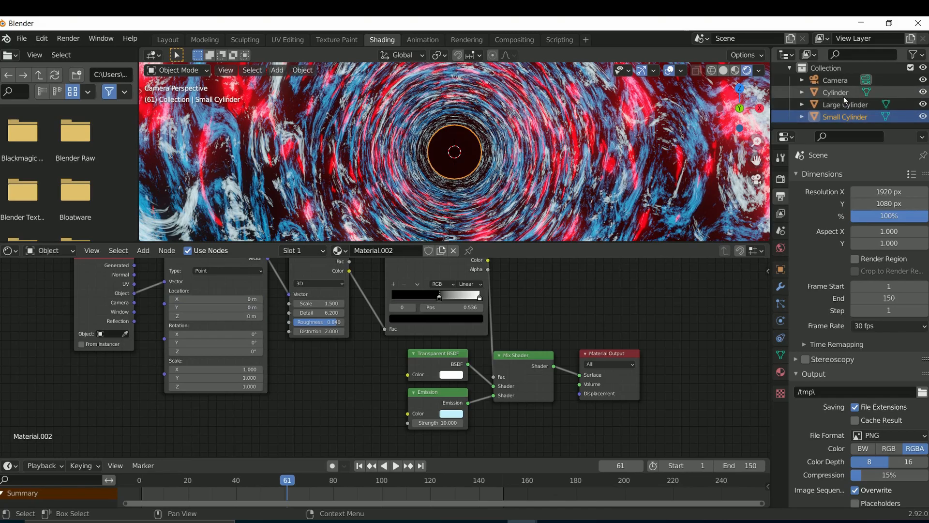
left_click_drag(224, 308, 261, 309)
left_click(849, 105)
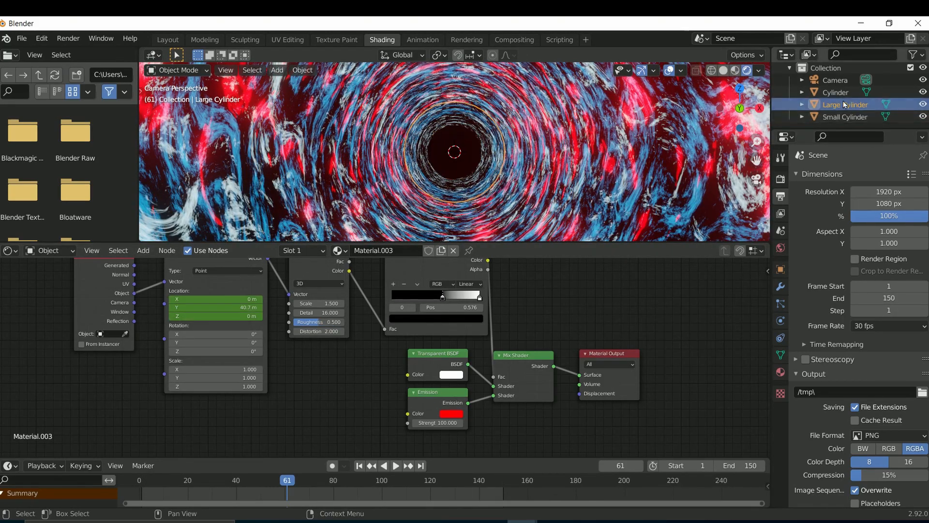
left_click(842, 92)
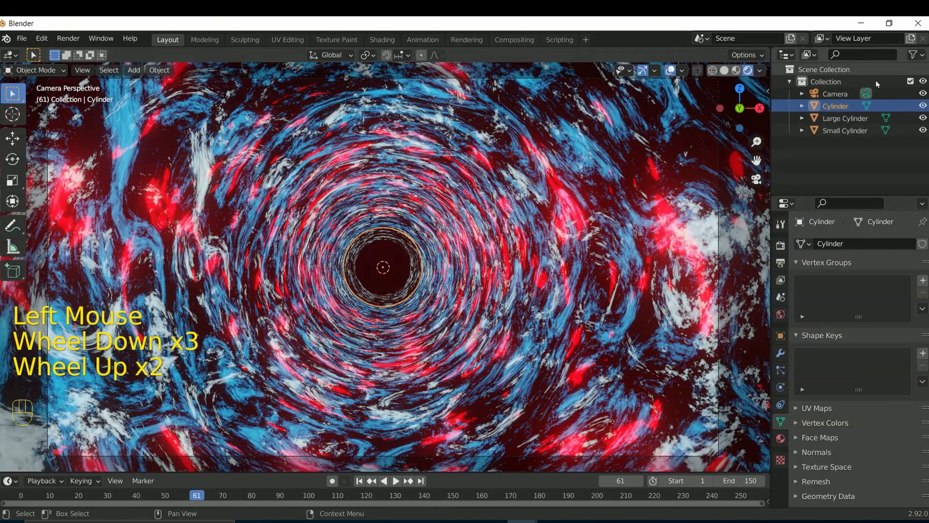
Keyframe the camera's Y location at -8 m on frame 0 and 8 m on frame 150
left_click(833, 94)
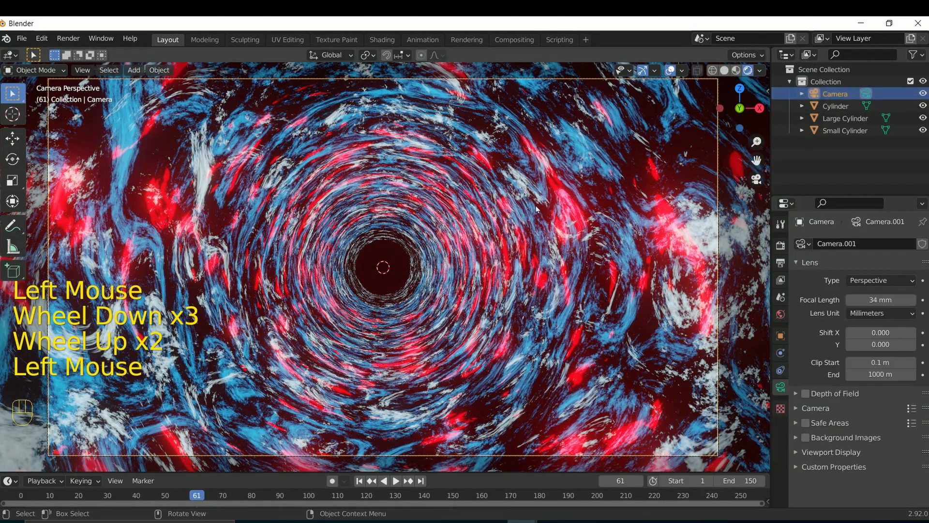
left_click(781, 339)
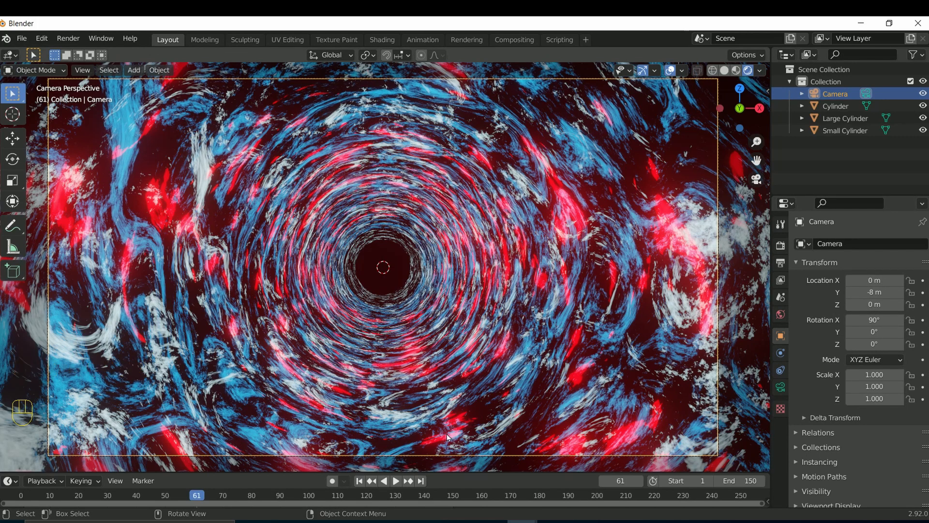
left_click(359, 481)
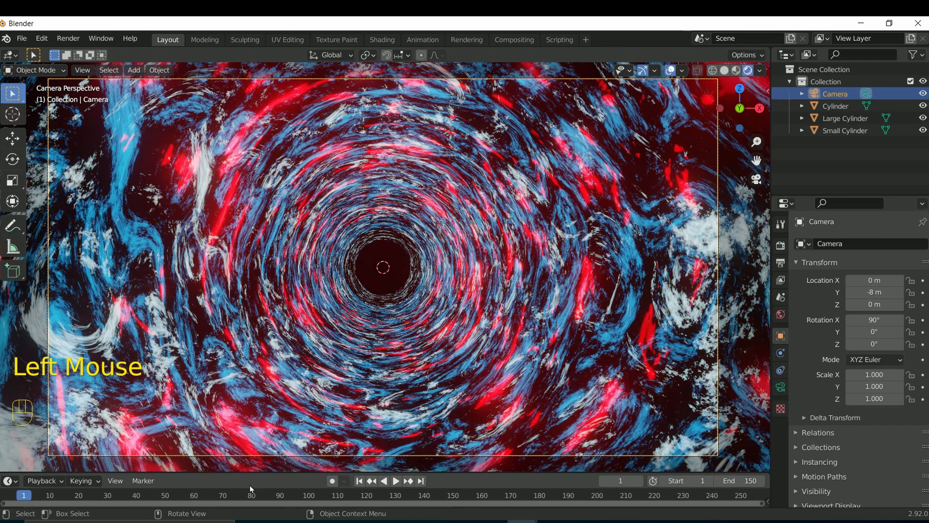
left_click(22, 498)
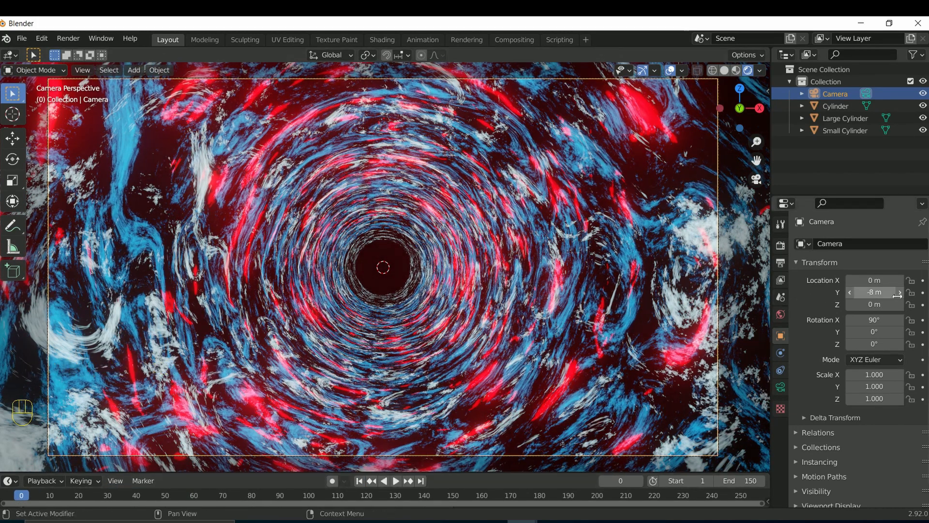
left_click(923, 293)
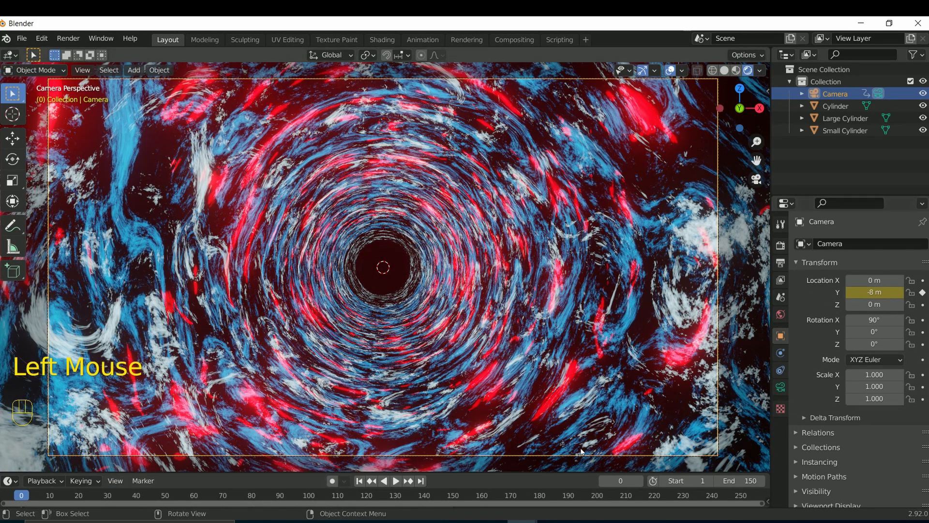
left_click(420, 481)
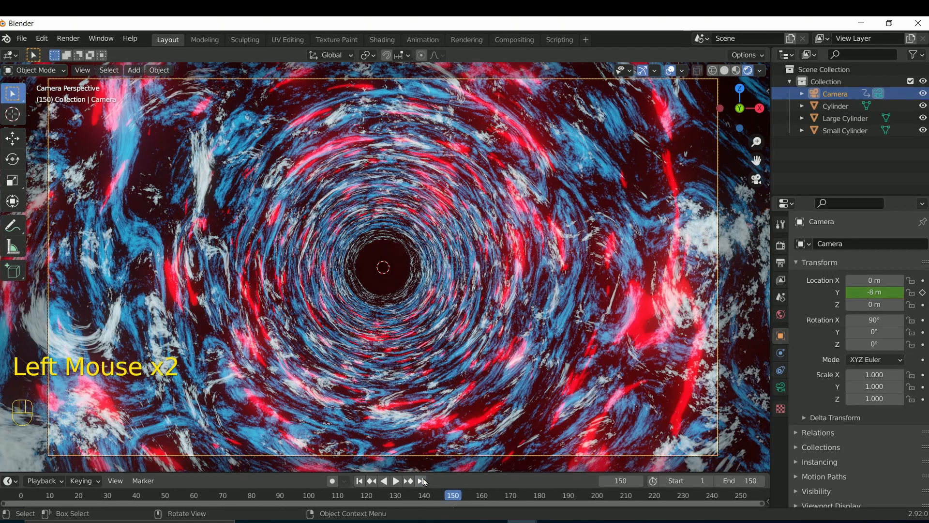
left_click(875, 293)
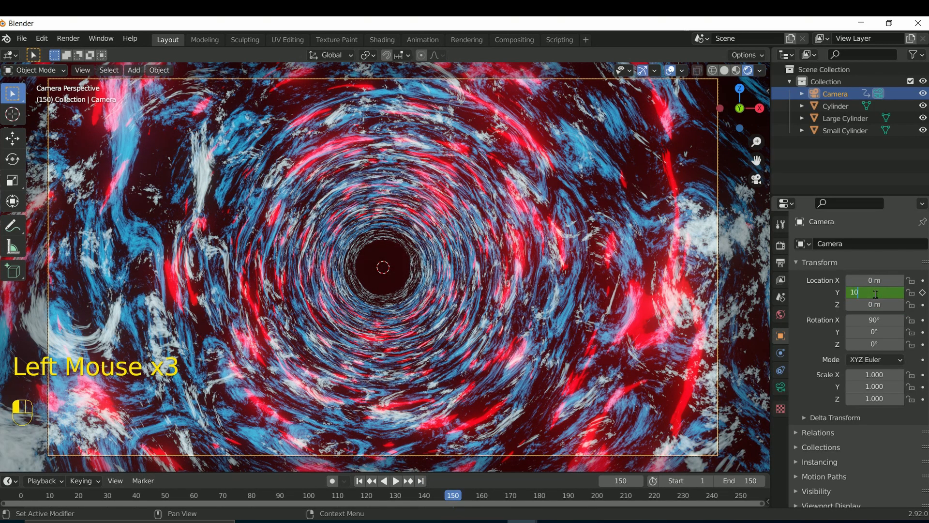
key("BackSpace")
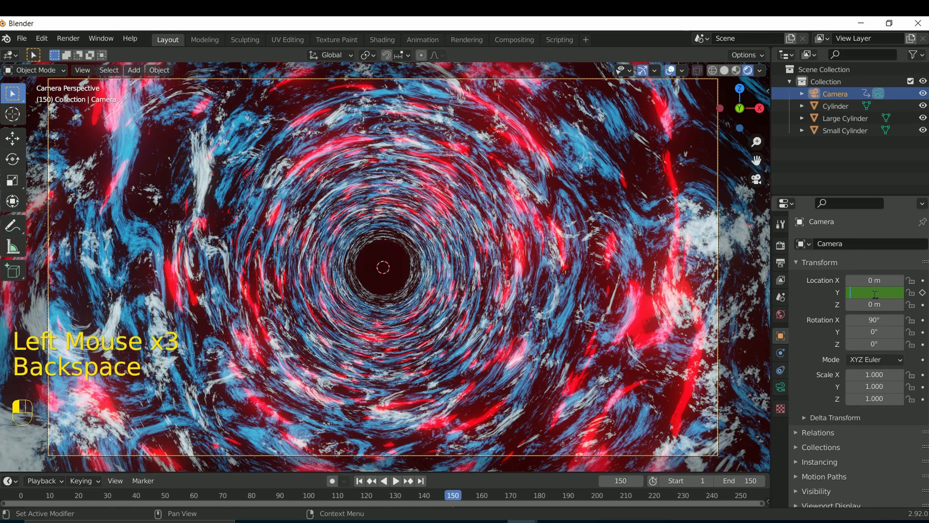
key("Return")
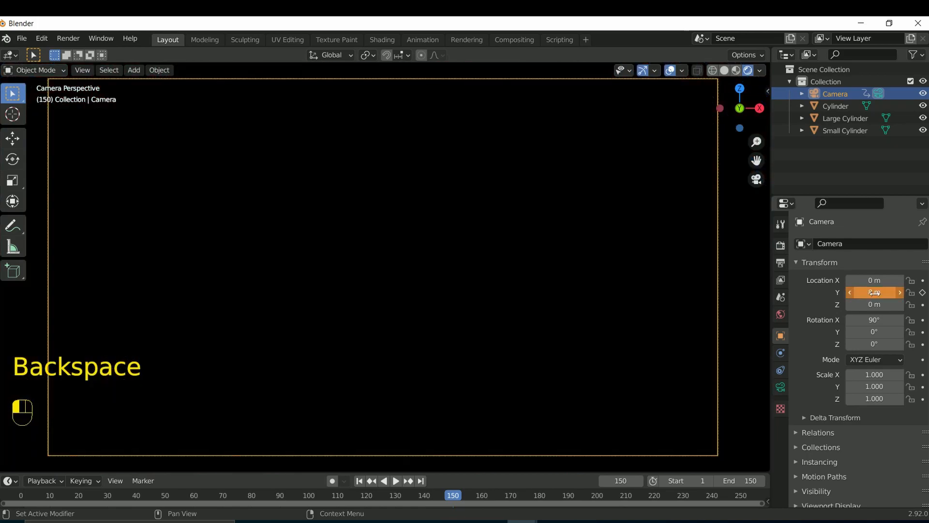
left_click(923, 293)
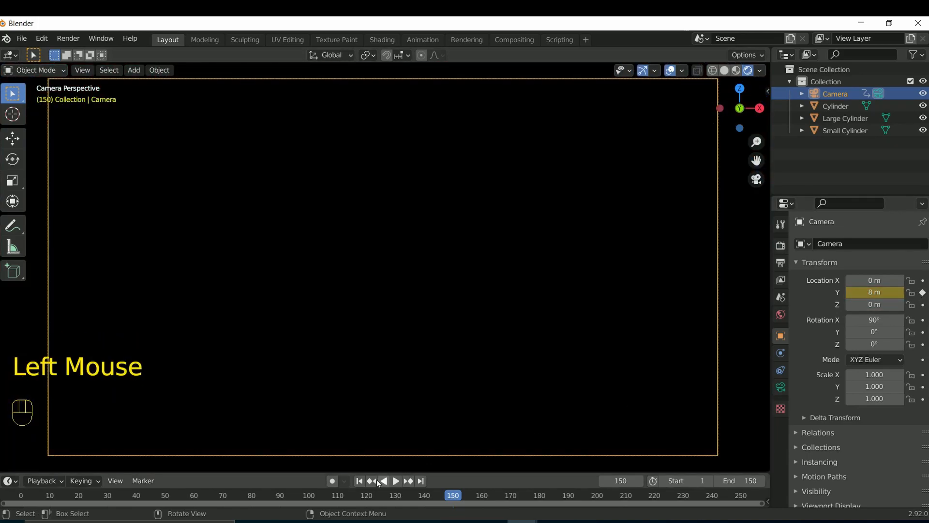
Play the animation from the first frame to check the camera's travel through the tunnel
left_click(359, 481)
key("space")
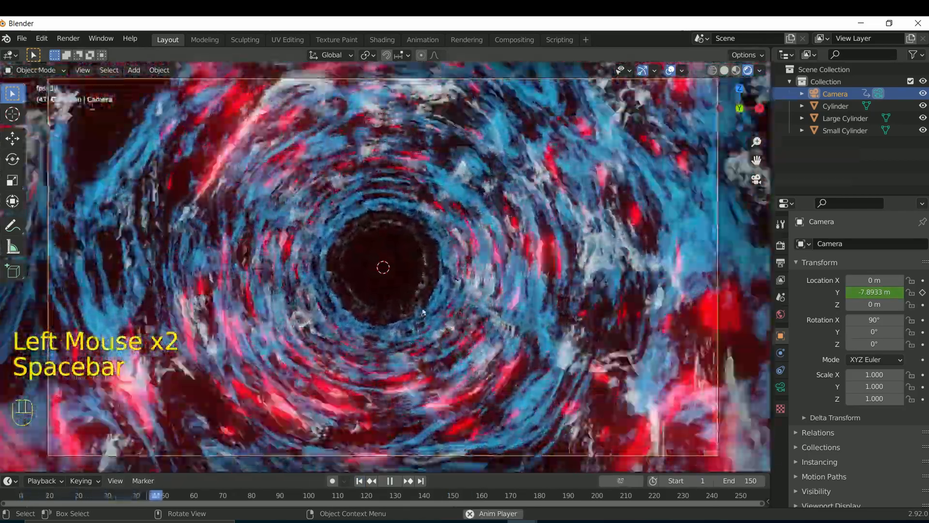
scroll(408, 338, "up", 3)
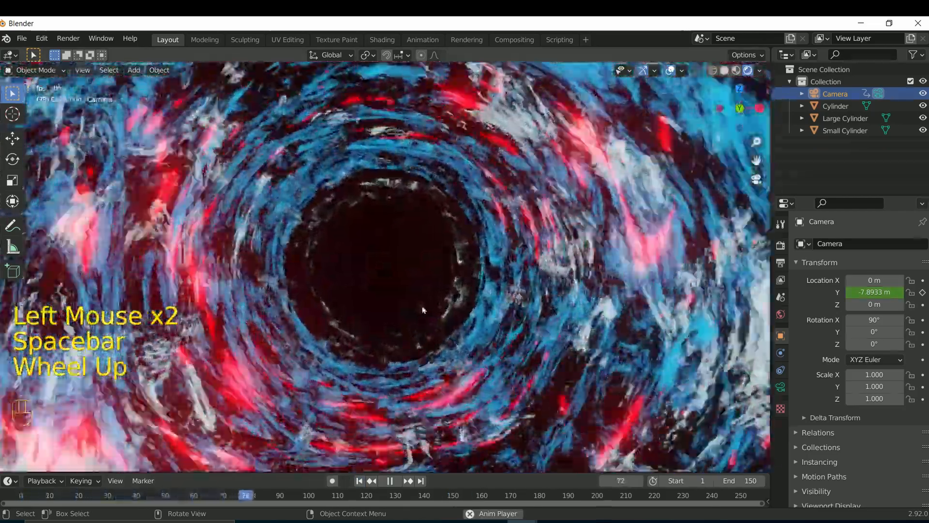
key("space")
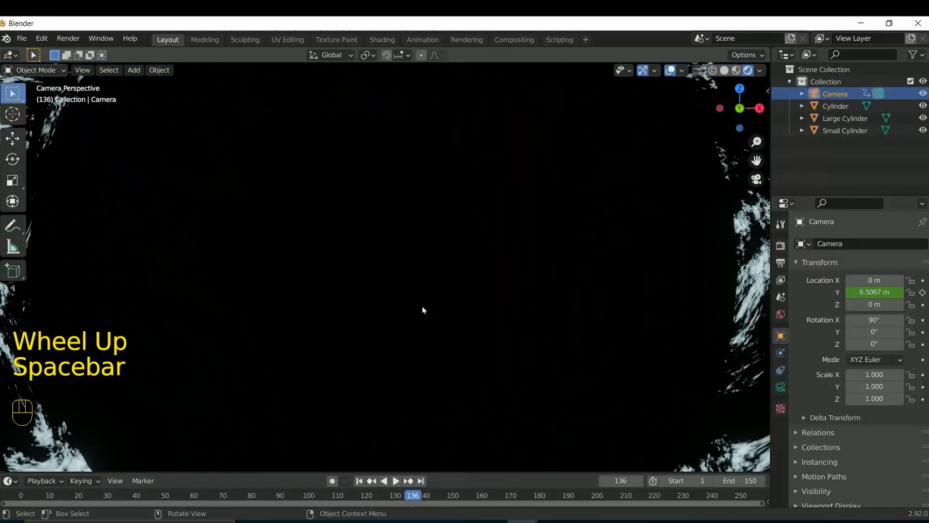
Keyframe the camera's Y rotation at 0° on frame 0 and 90° on frame 150
left_click(359, 481)
scroll(208, 436, "down", 1)
scroll(208, 435, "up", 1)
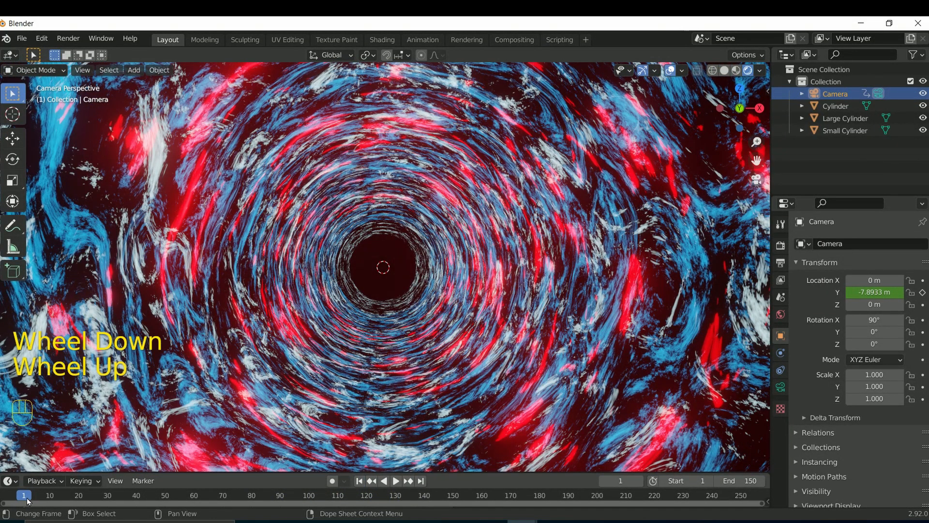
left_click_drag(25, 498, 8, 499)
left_click(923, 332)
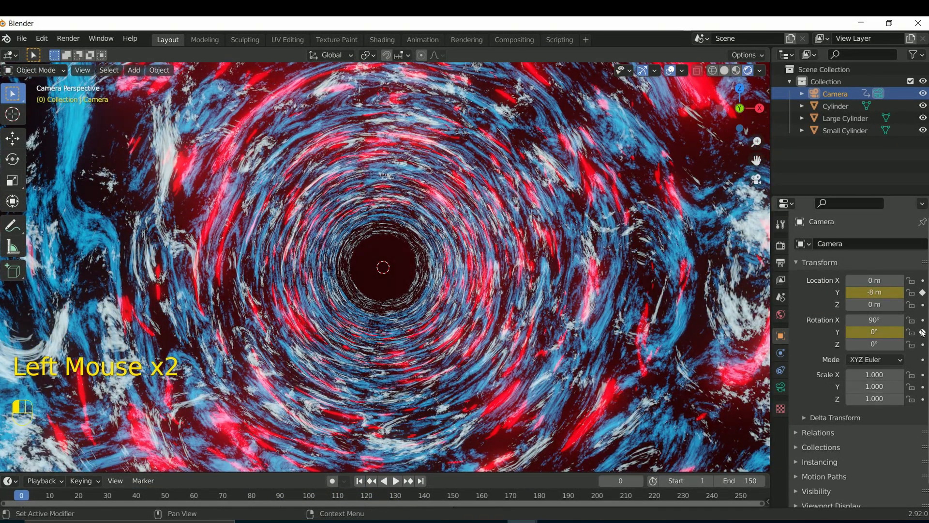
left_click(421, 480)
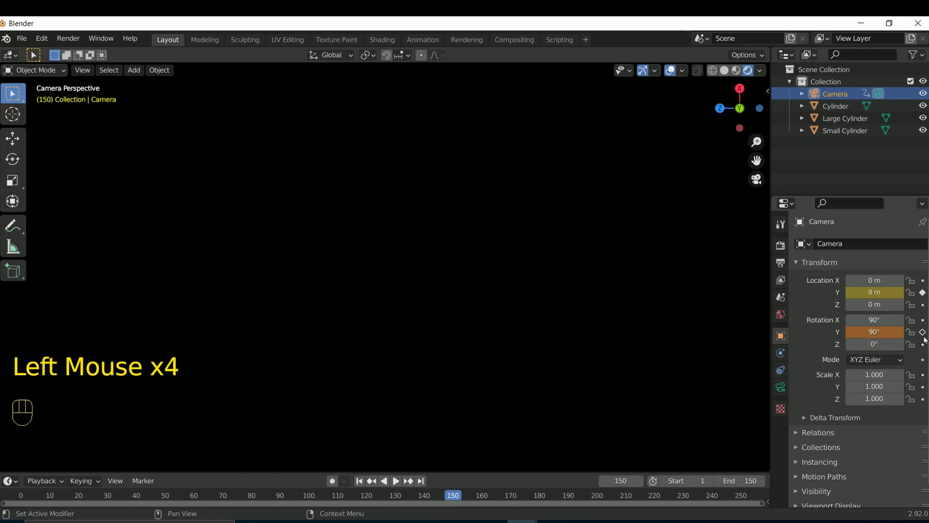
Play the animation from the start to check the camera's roll, and return to the first frame
left_click(360, 481)
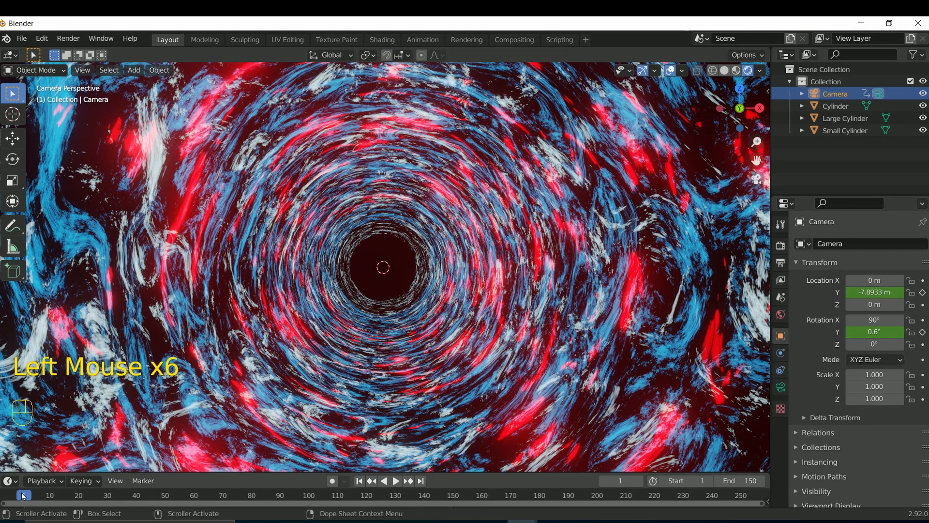
key("space")
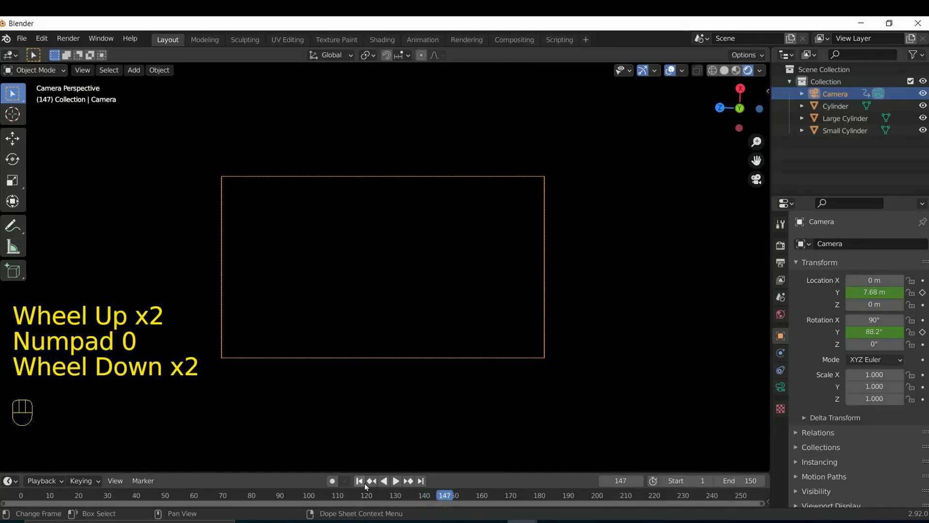
left_click(361, 481)
View the tunnel from outside in solid shading and hide the camera in the viewport
scroll(421, 357, "down", 1)
middle_click_drag(421, 357, 629, 125)
scroll(629, 126, "down", 4)
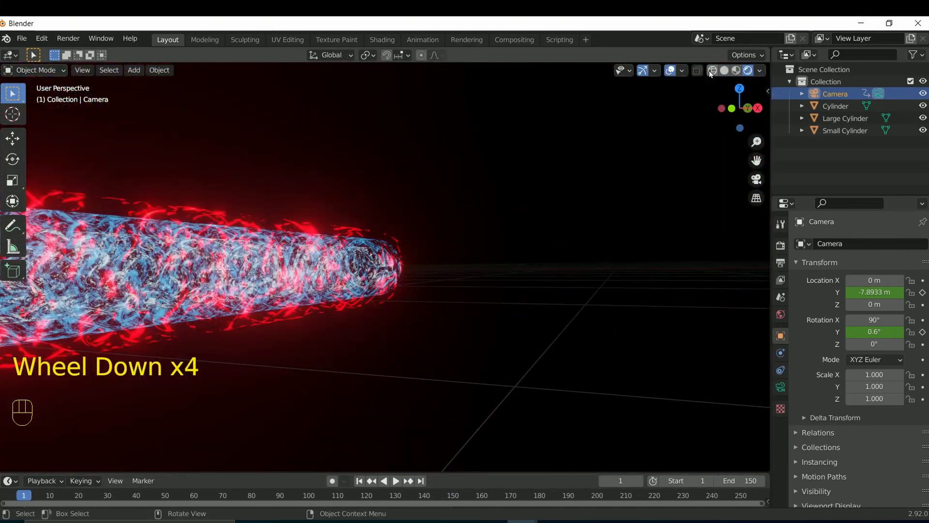
left_click(724, 71)
scroll(599, 223, "down", 2)
middle_click_drag(599, 223, 631, 230)
left_click(359, 481)
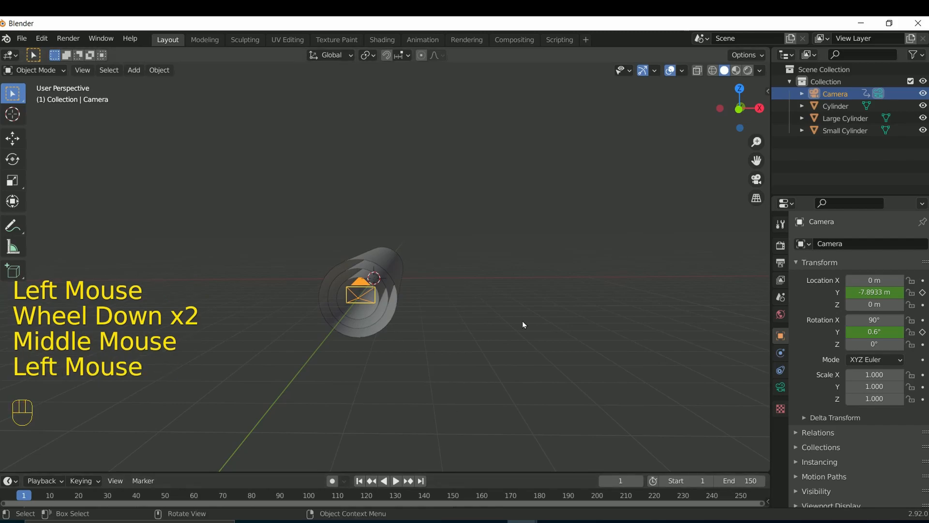
left_click(924, 94)
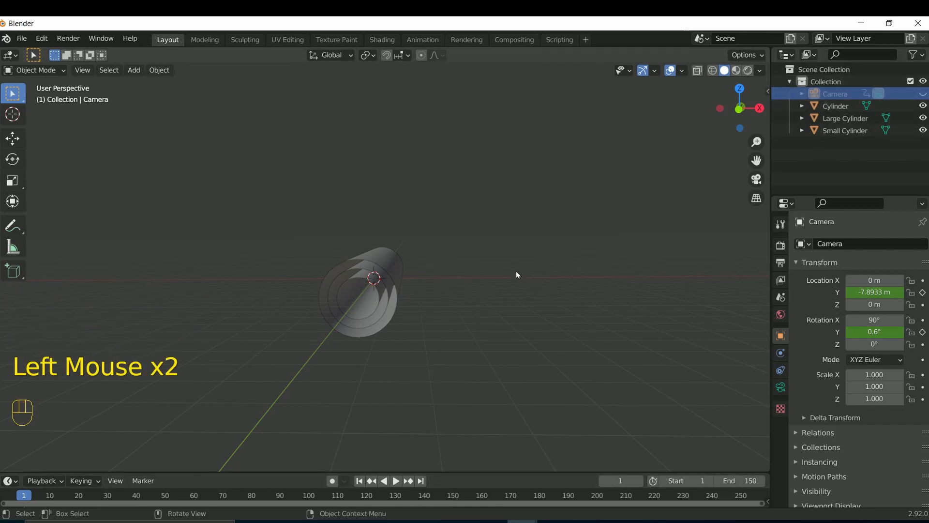
Move all three cylinders into a new collection named Foggy
key("a")
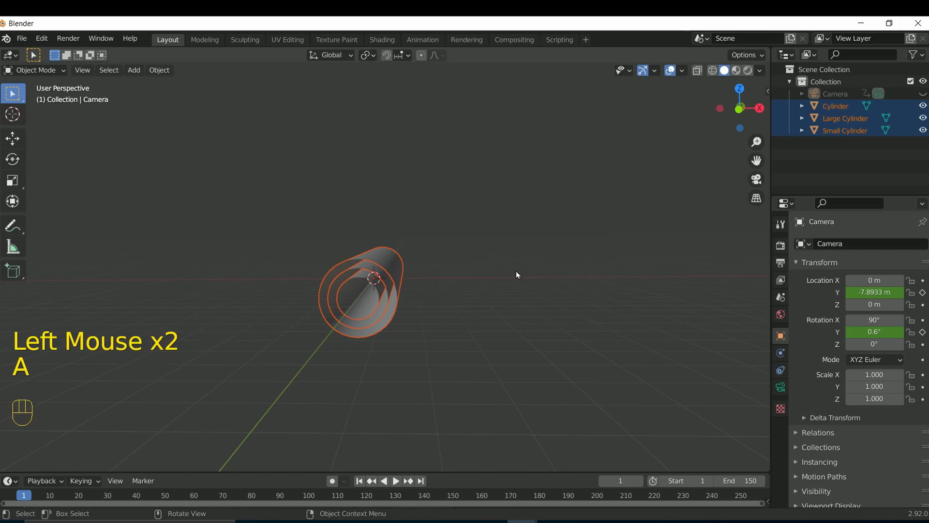
key("m")
left_click(490, 271)
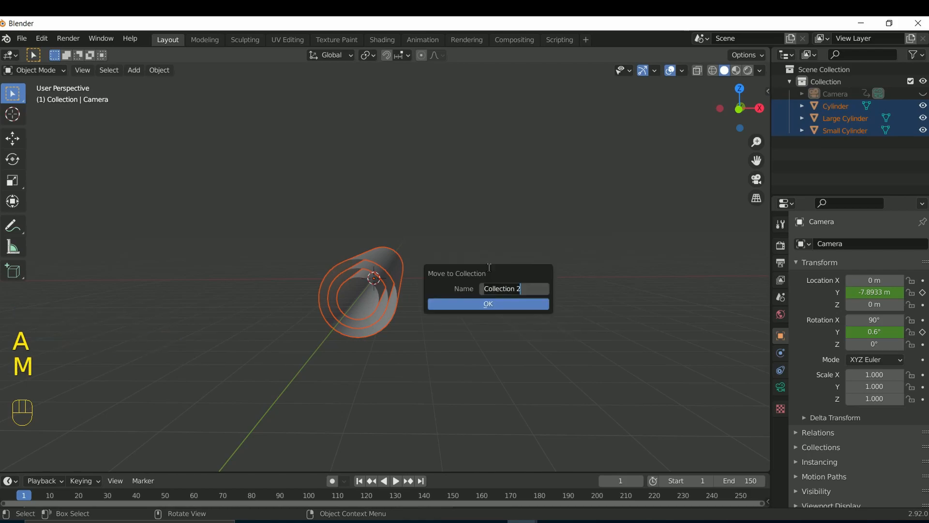
type("Foog")
key("BackSpace")
type("ggy")
key("Return")
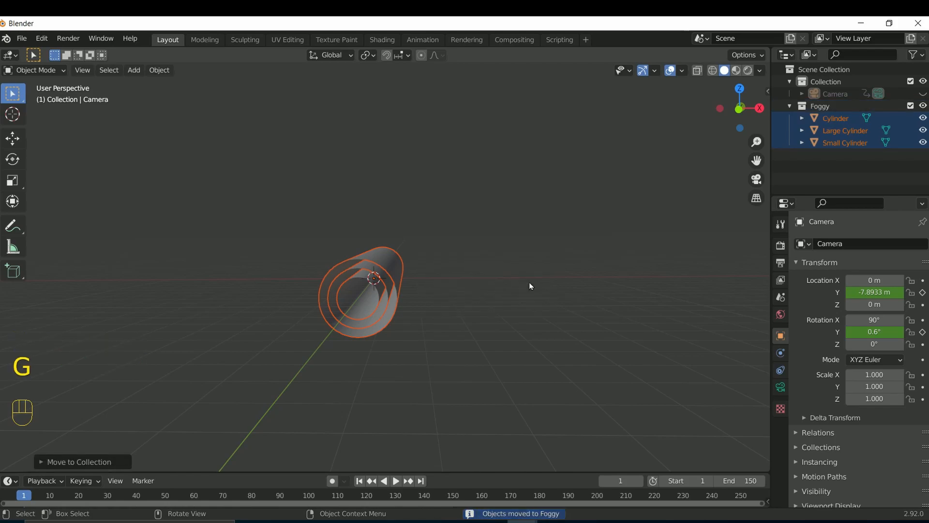
Switch to the top view and add a collection instance of Foggy
scroll(530, 286, "up", 1)
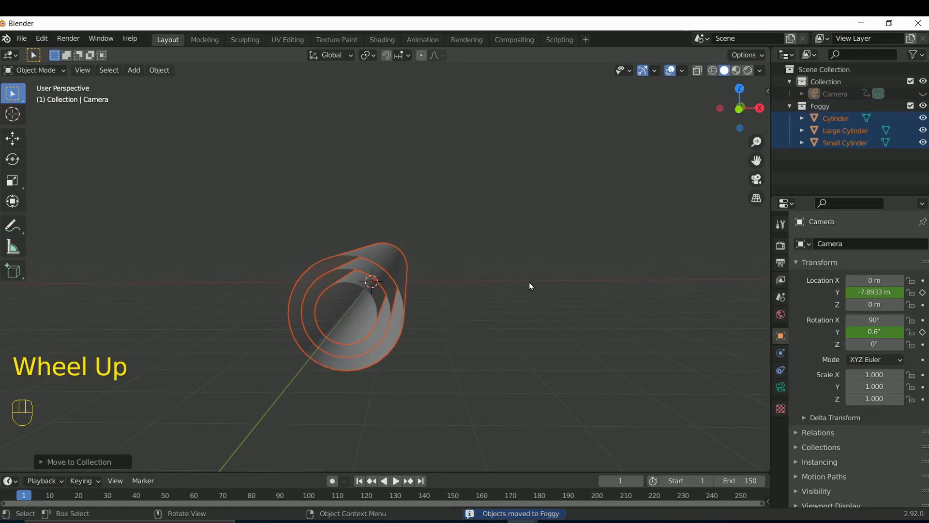
scroll(529, 282, "down", 1)
key("grave")
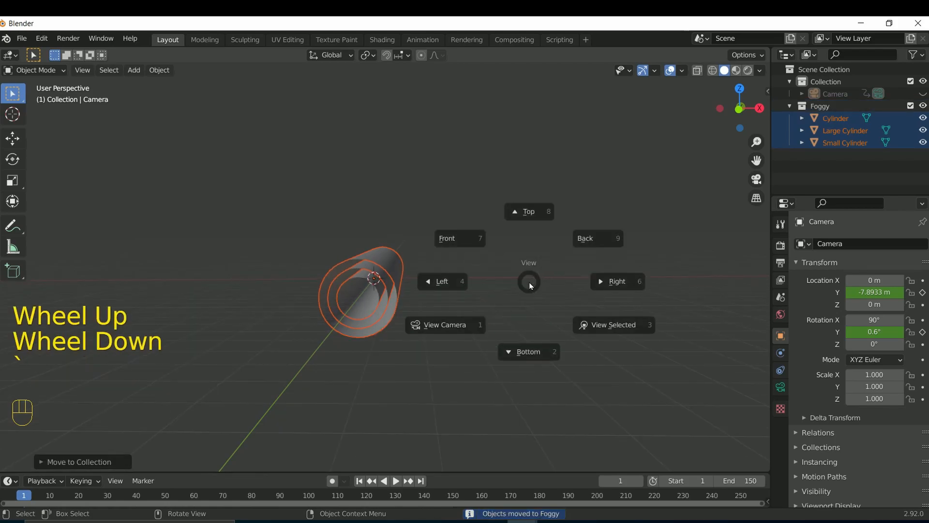
left_click(530, 213)
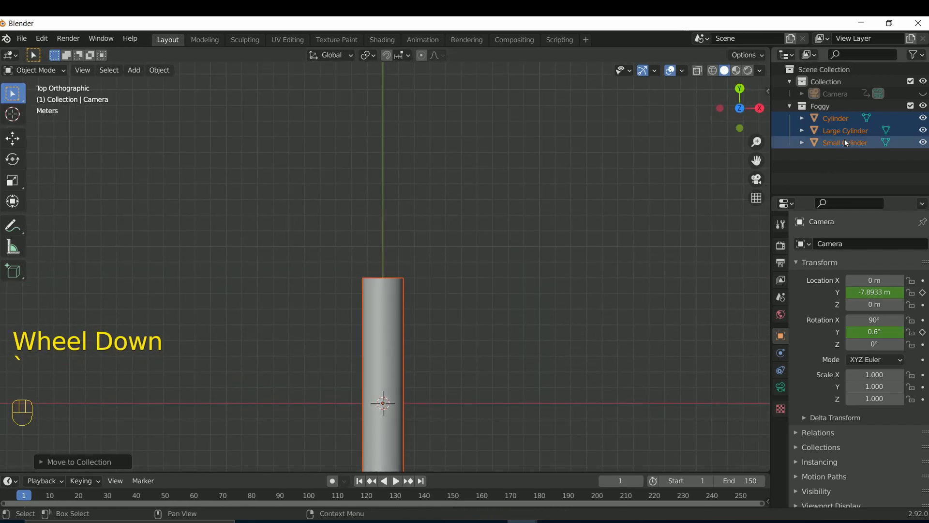
key("shift+a")
mouse_move(514, 327)
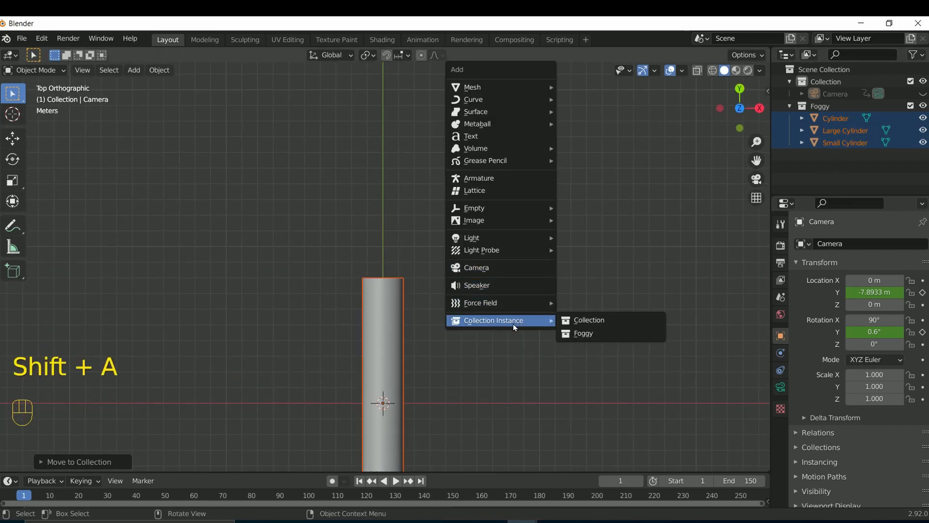
left_click(599, 336)
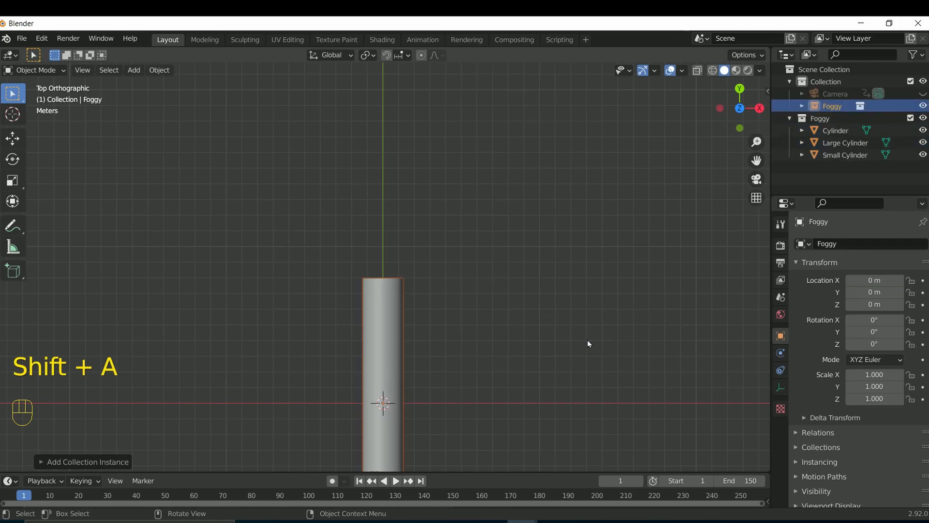
Move the Foggy instance along Y to 16 m with snapping so it continues the original tunnel
left_click(3, 140)
left_click(384, 363, "ctrl")
left_click_drag(384, 363, 365, 111, "ctrl")
scroll(481, 187, "down", 2)
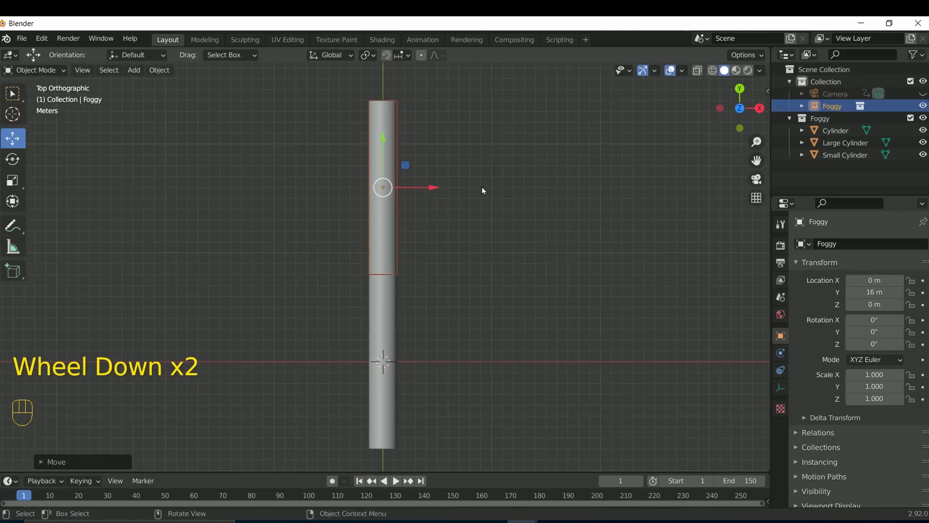
Duplicate the Foggy instance and place the copy at 32 m on Y, directly after the first one
scroll(481, 187, "down", 1)
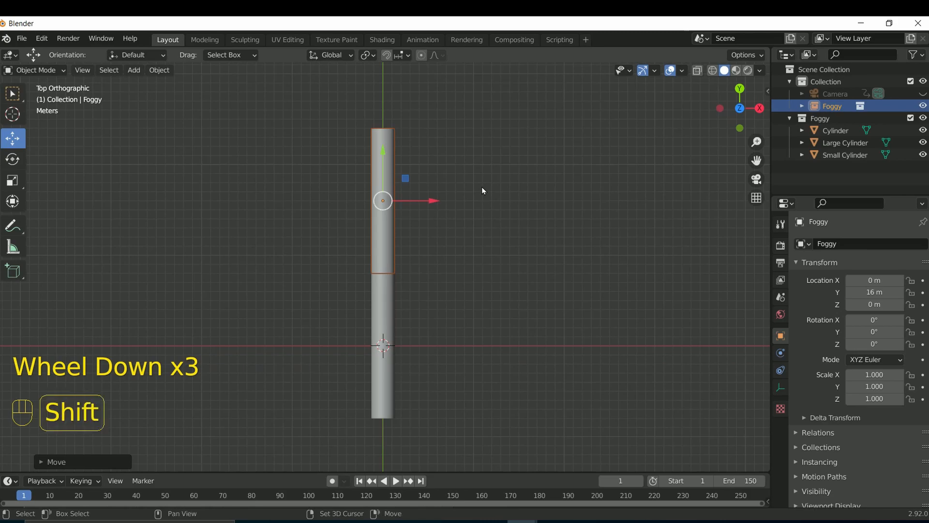
key("shift+d")
left_click(481, 187)
left_click_drag(384, 159, 386, 110, "ctrl")
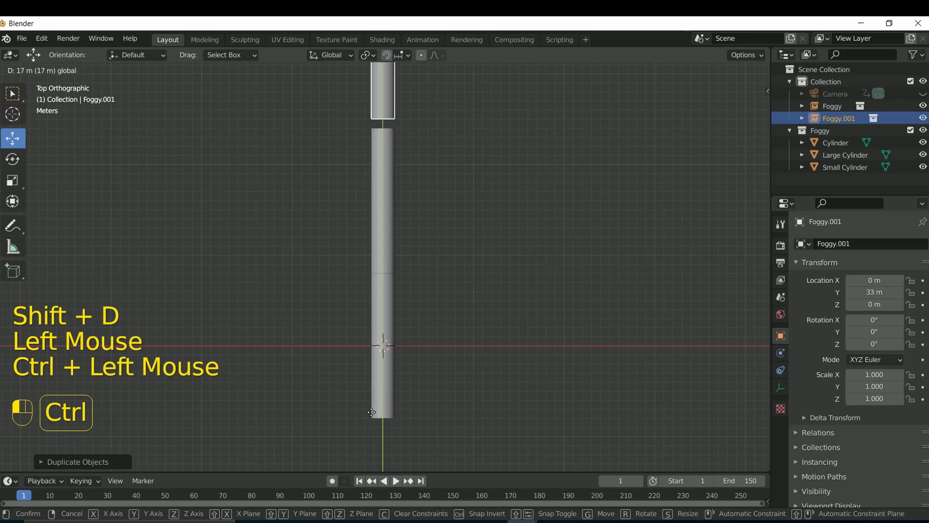
left_click_drag(370, 416, 369, 415, "ctrl")
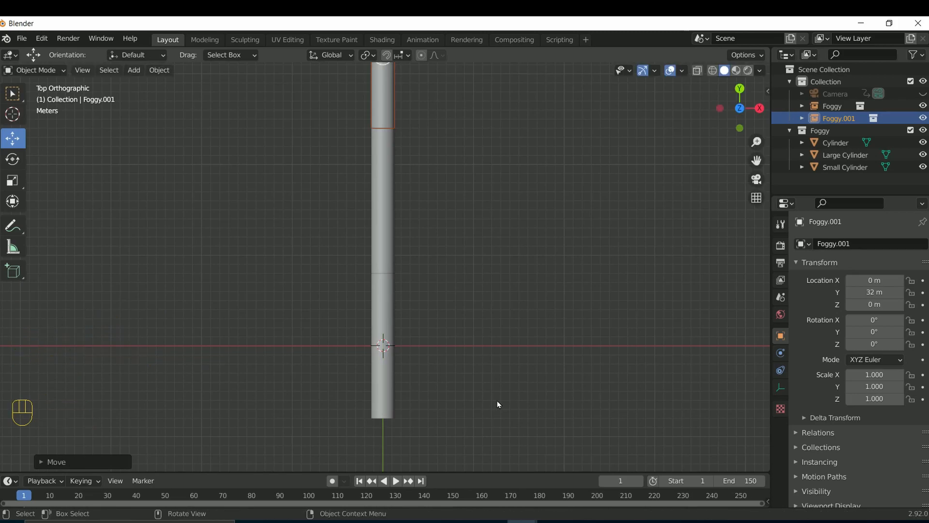
Duplicate both Foggy instances together and move the copies along Y so the nearer one sits at 48 m, extending the tunnel
scroll(499, 404, "down", 3)
middle_click_drag(477, 286, 489, 376, "shift")
scroll(489, 376, "up", 3)
scroll(488, 376, "down", 1)
left_click(402, 348, "shift")
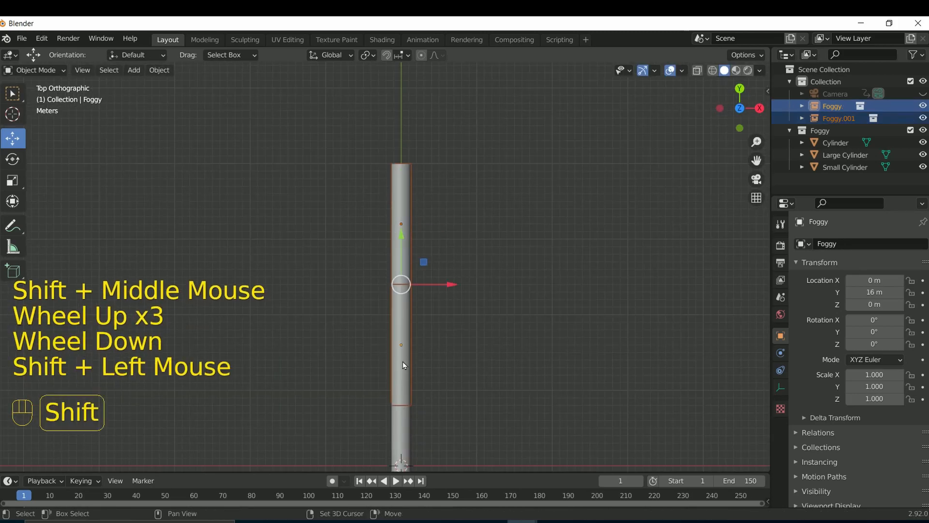
key("shift+d")
left_click(405, 240)
left_click_drag(405, 240, 435, 290, "ctrl")
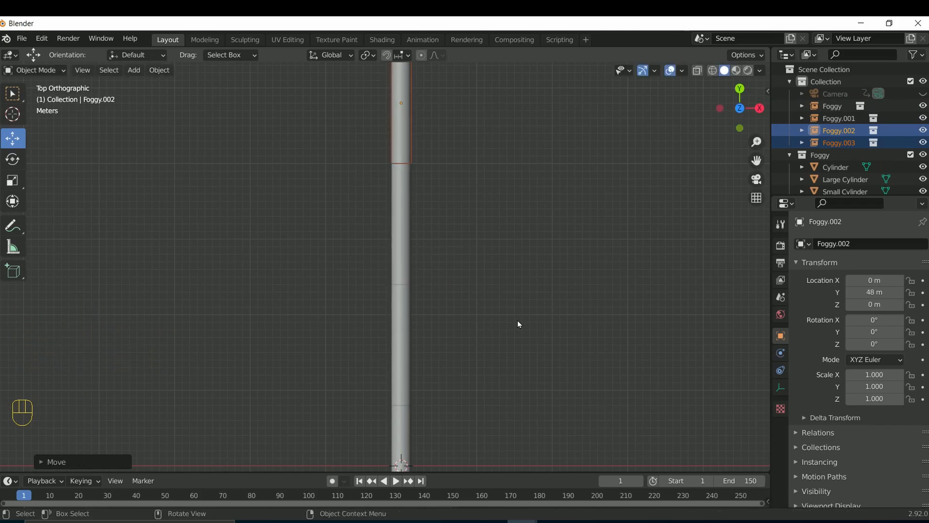
Duplicate the four Foggy instances together and move the copies along Y, so the nearest sits at about 80 m, extending the tunnel
scroll(523, 312, "down", 4)
left_click(394, 254, "shift")
left_click(394, 297, "shift")
key("shift+d")
left_click(394, 296)
left_click_drag(394, 183, 393, 352, "ctrl")
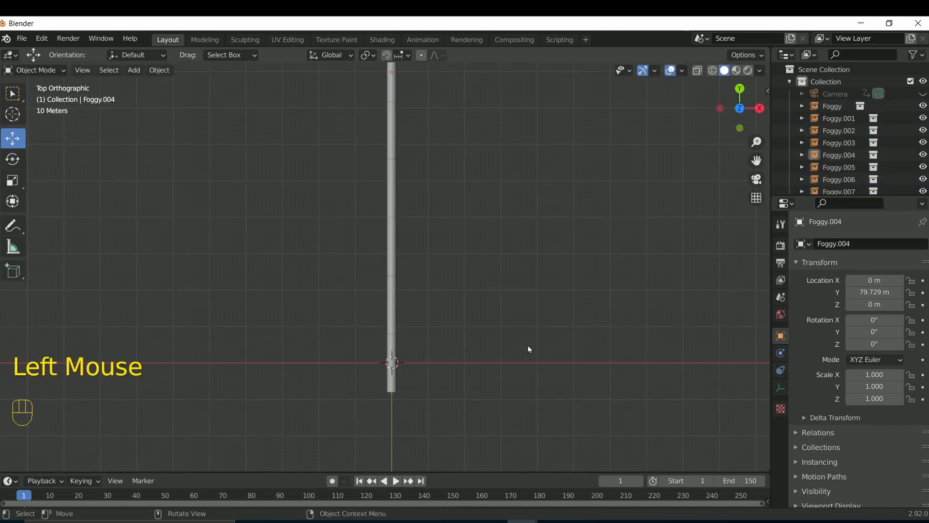
Look through the camera in rendered shading and examine the extended tunnel up close
key("KP_0")
scroll(662, 196, "up", 1)
scroll(662, 196, "down", 2)
left_click(748, 71)
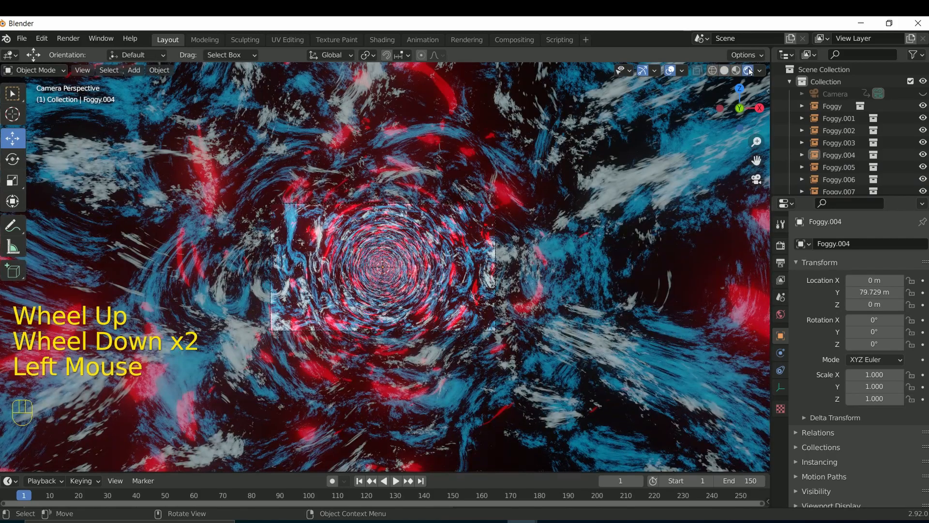
left_click(530, 278)
scroll(529, 278, "up", 8)
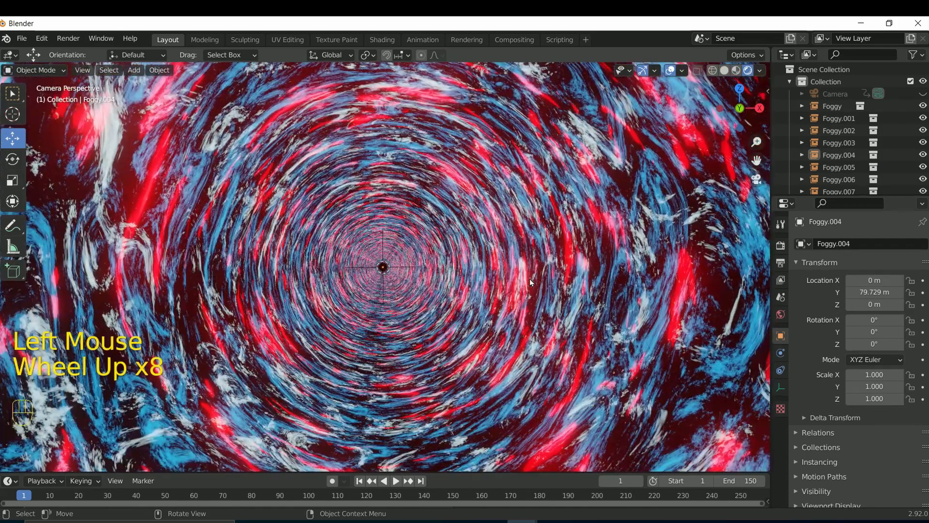
scroll(530, 280, "up", 1)
scroll(530, 280, "down", 1)
scroll(530, 280, "up", 1)
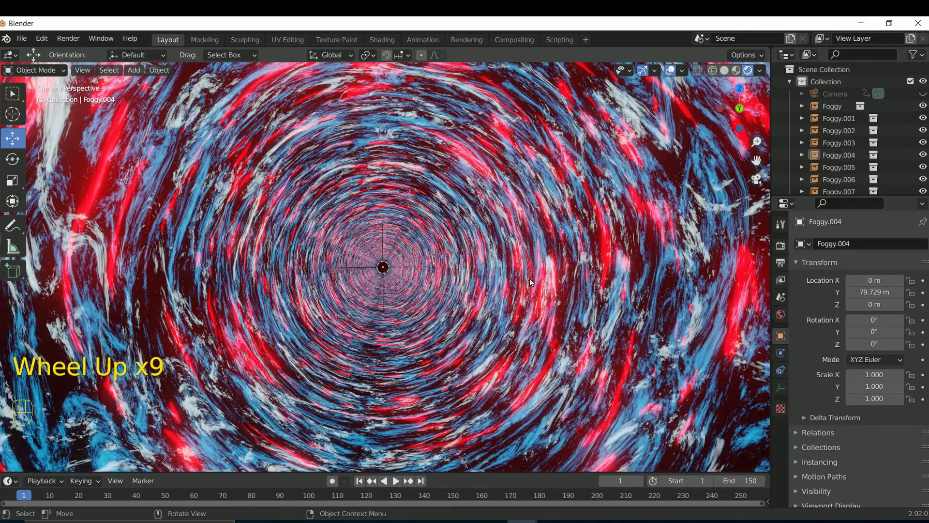
scroll(530, 278, "down", 1)
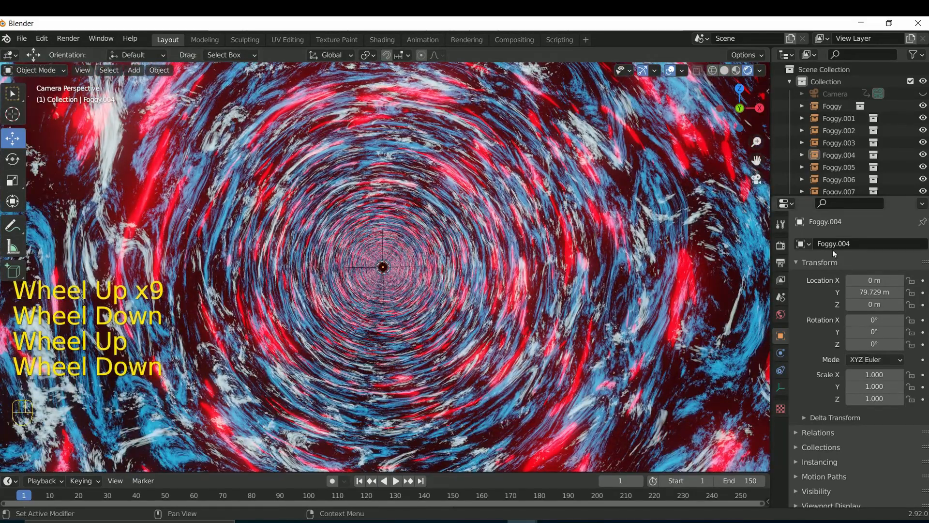
In the scene's color management, set the look to Very High Contrast and lower the gamma to 0.814
left_click(781, 246)
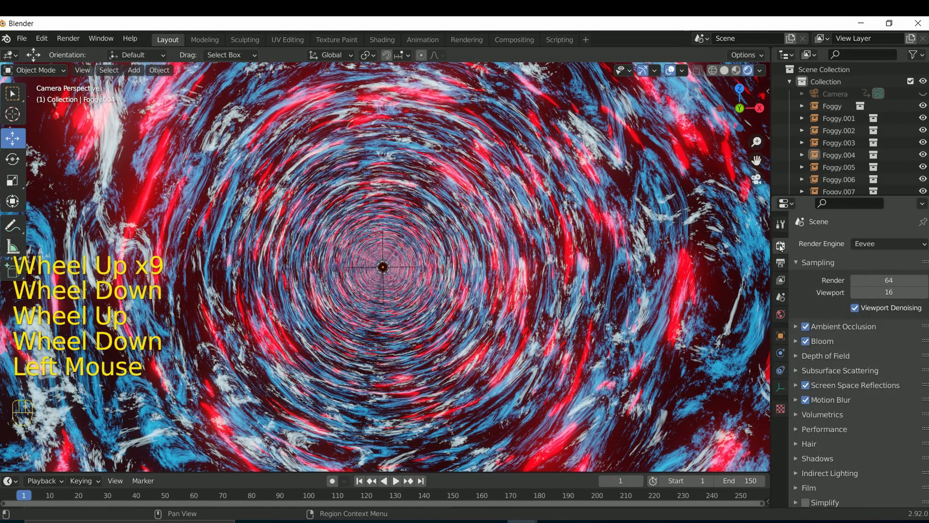
left_click(797, 341)
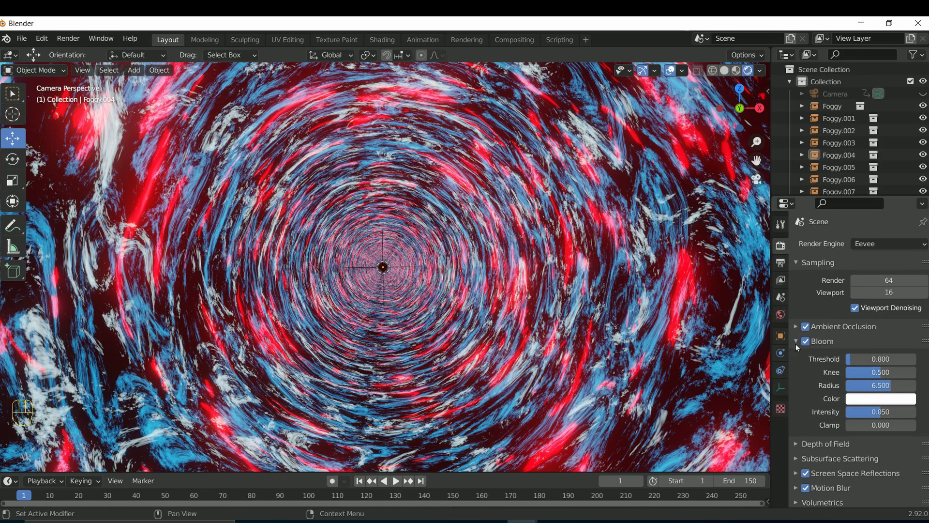
left_click(797, 342)
scroll(854, 426, "down", 4)
left_click(827, 504)
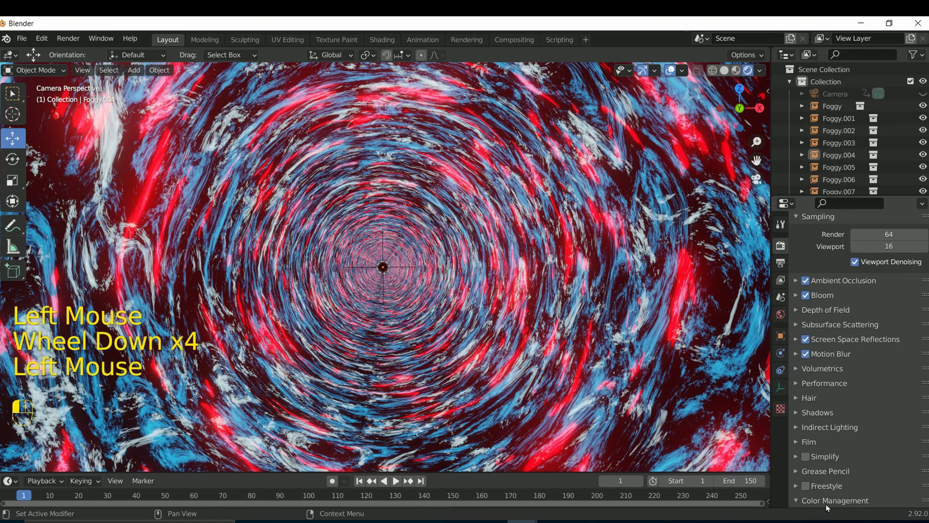
left_click(829, 501)
scroll(828, 501, "down", 4)
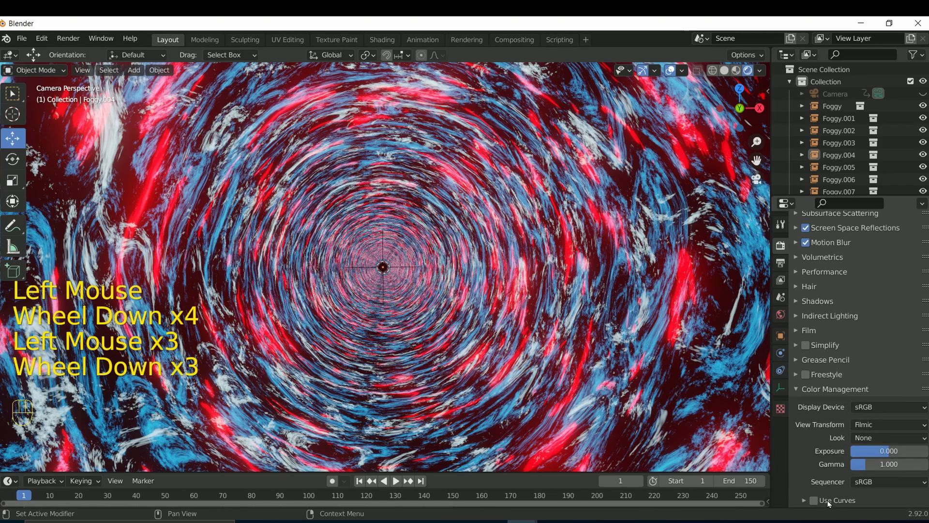
left_click(901, 438)
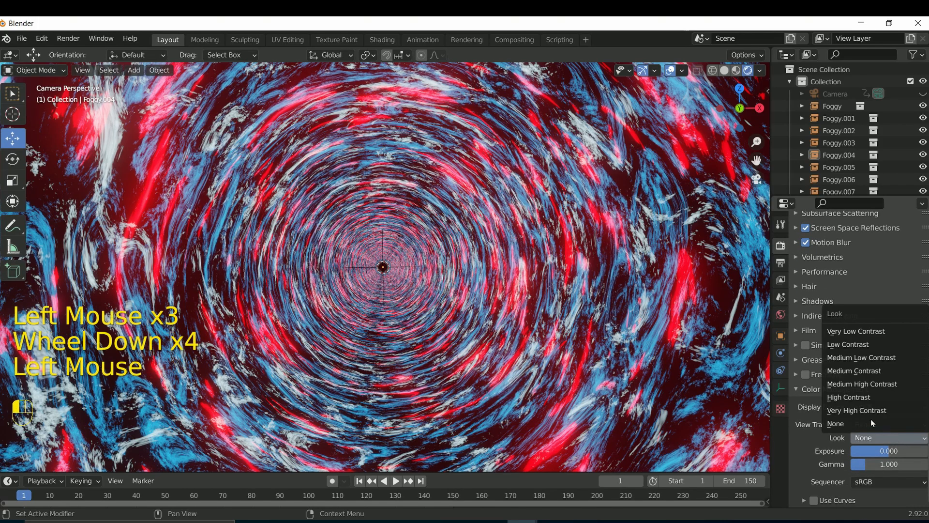
left_click(864, 410)
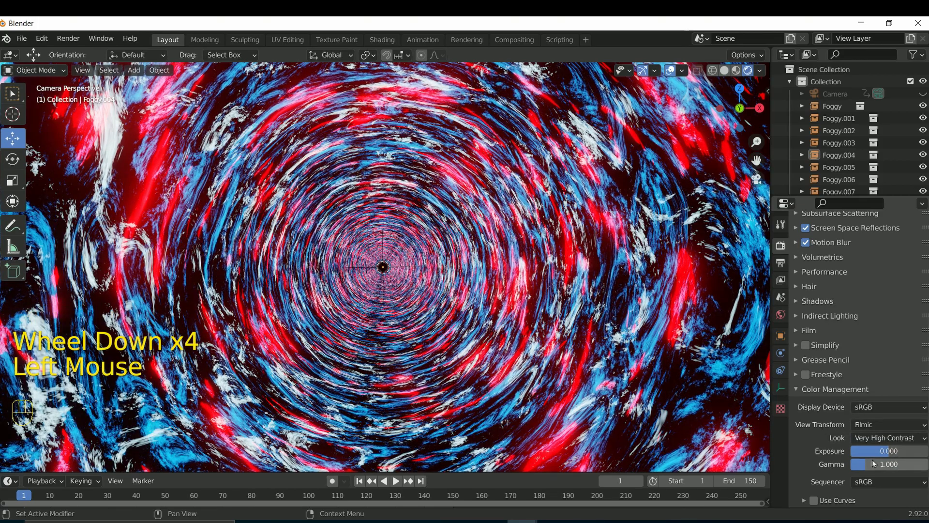
left_click_drag(889, 463, 871, 464)
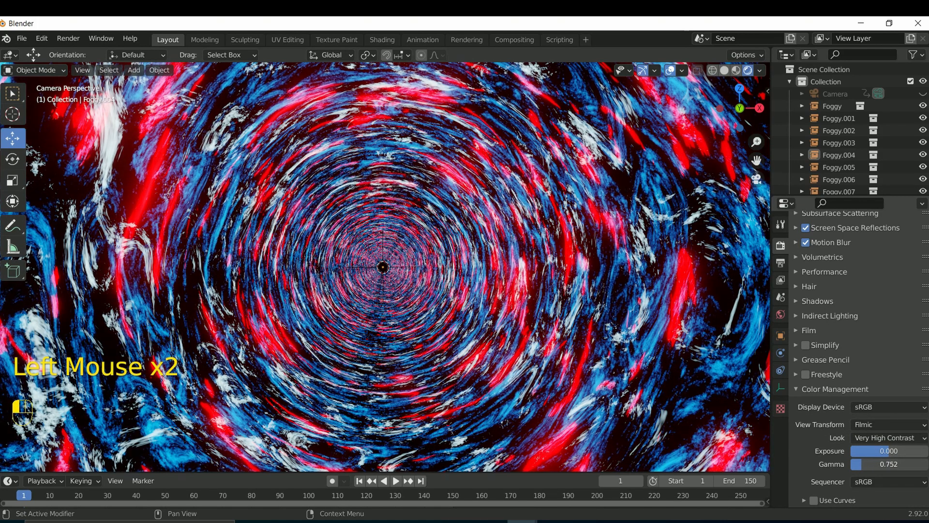
Select the Cylinder in the Shading workspace and change the emission color of Material.001 to bright cyan
left_click(382, 39)
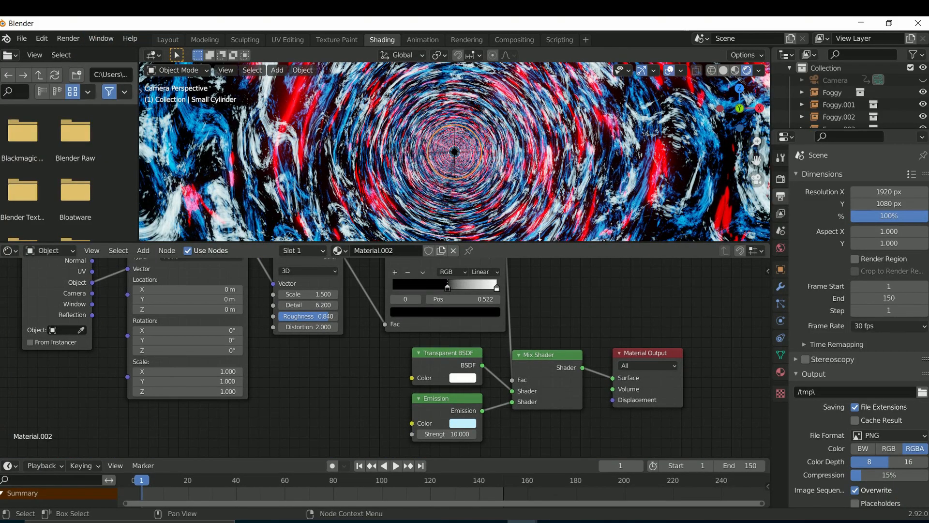
left_click(580, 206)
left_click(463, 423)
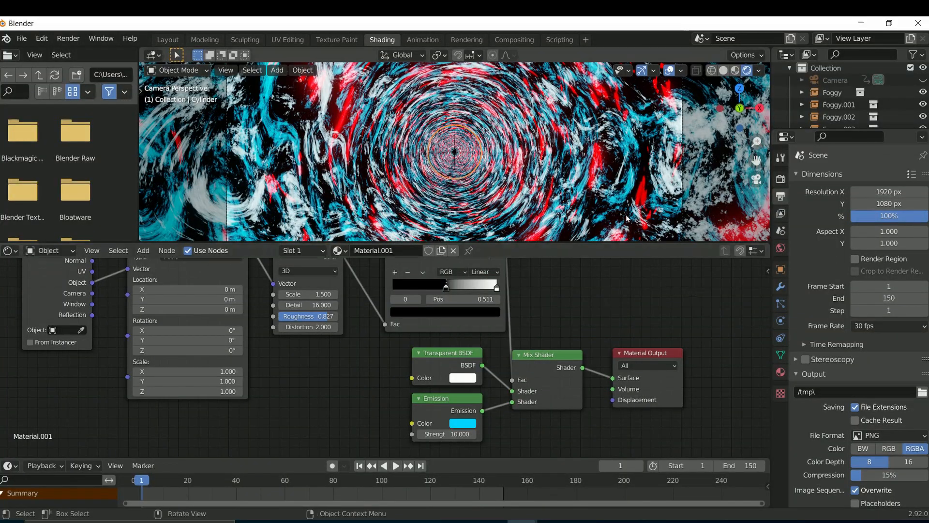
Return to the Layout workspace and play back the tunnel animation through the camera
left_click(167, 39)
key("space")
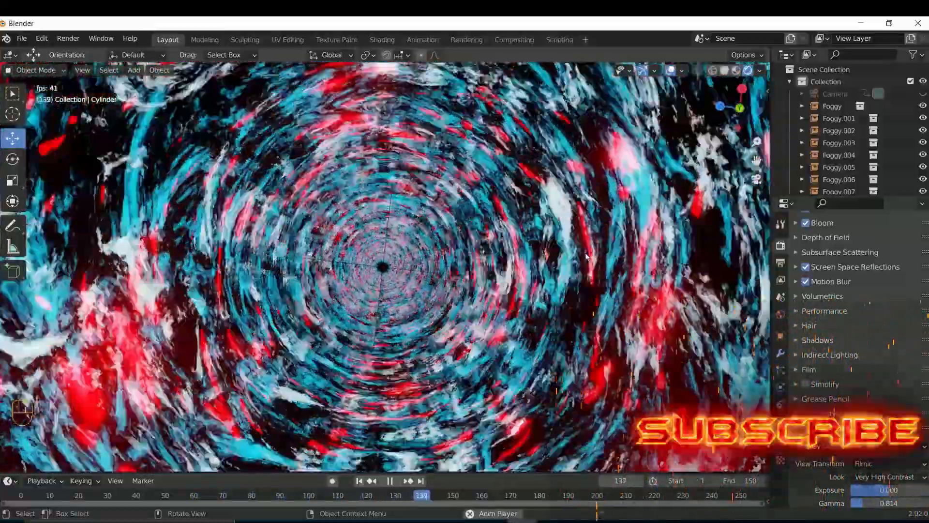
key("space")
Set the render output to the Desktop with the file name Foggy Tunnel
left_click(782, 264)
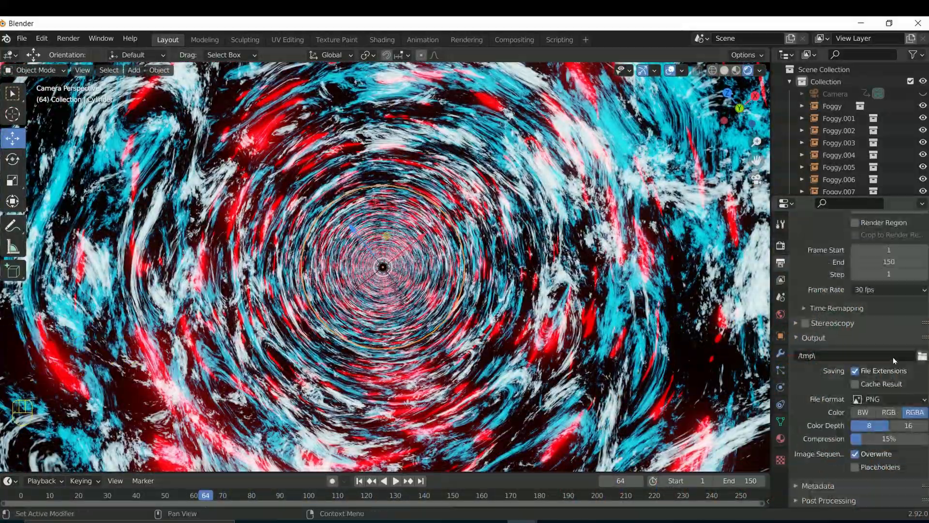
left_click(922, 355)
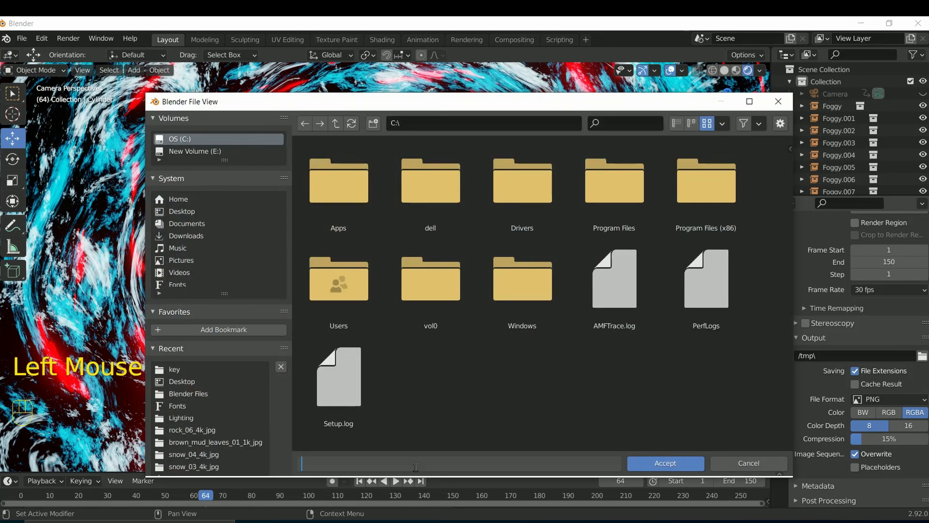
key("Return")
left_click(197, 381)
left_click(665, 464)
Set the output format to FFmpeg Video with an MPEG-4 container and change the video output quality
left_click(895, 399)
left_click(893, 341)
left_click(872, 470)
scroll(895, 450, "down", 3)
left_click(895, 432)
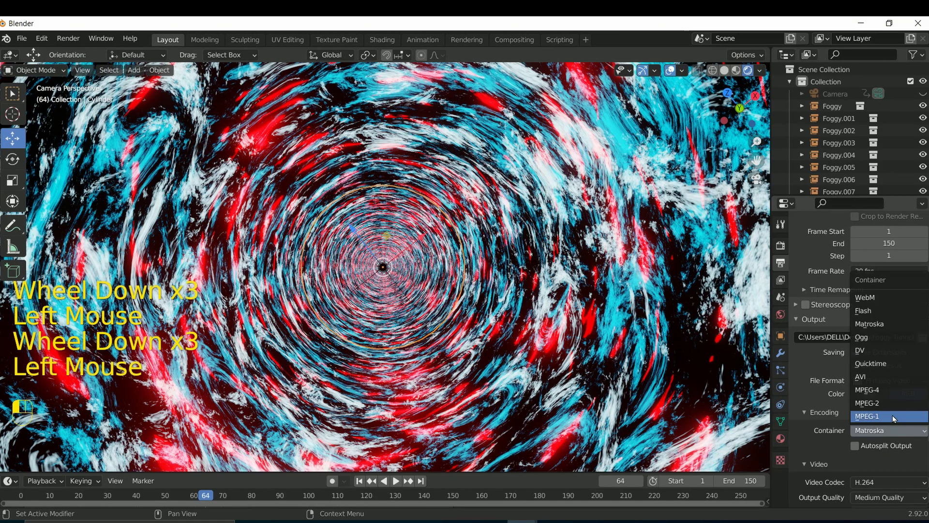
left_click(866, 389)
scroll(901, 438, "down", 2)
left_click(902, 437)
left_click(890, 398)
Set the output resolution percentage to 200% and open the render commands
scroll(889, 402, "down", 5)
scroll(891, 292, "up", 7)
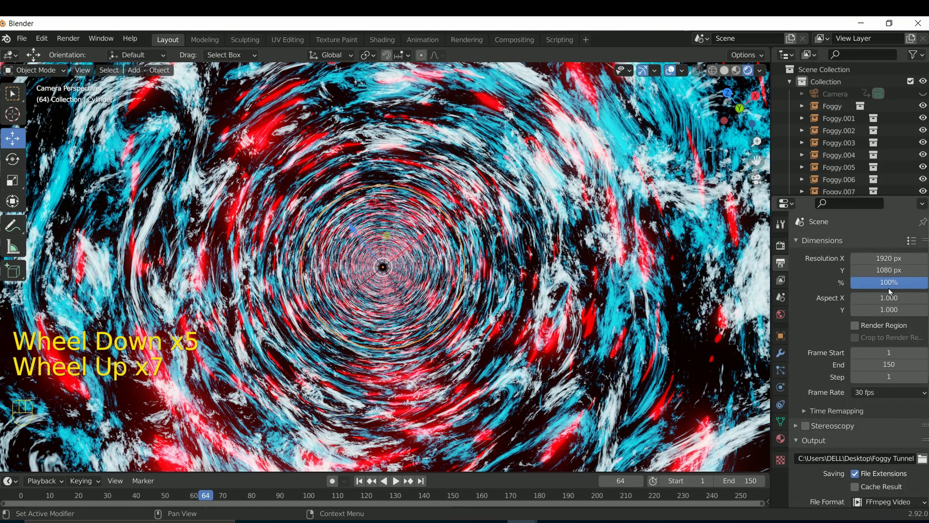
left_click(887, 285)
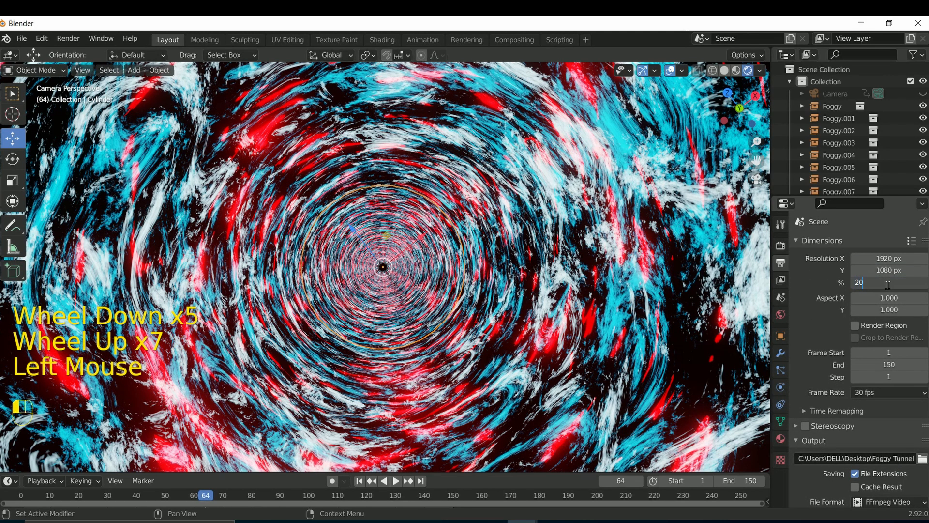
key("Return")
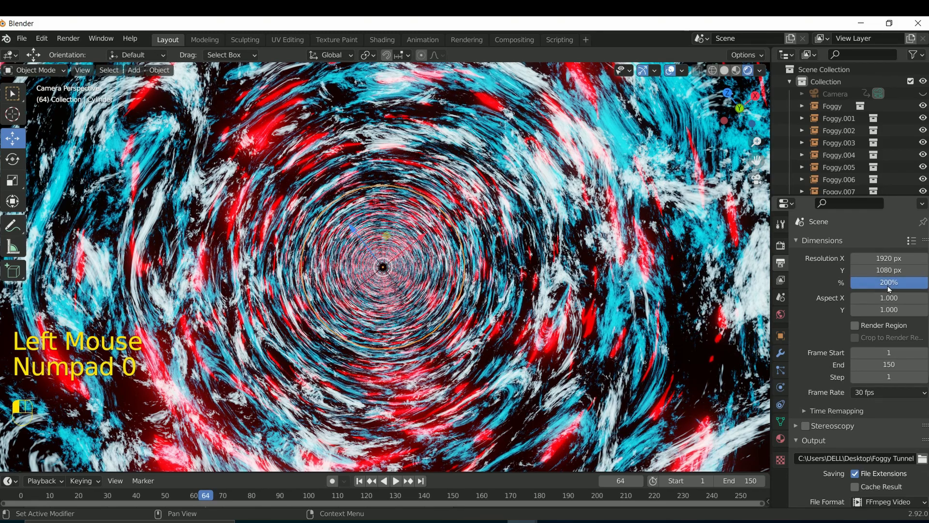
left_click(67, 39)
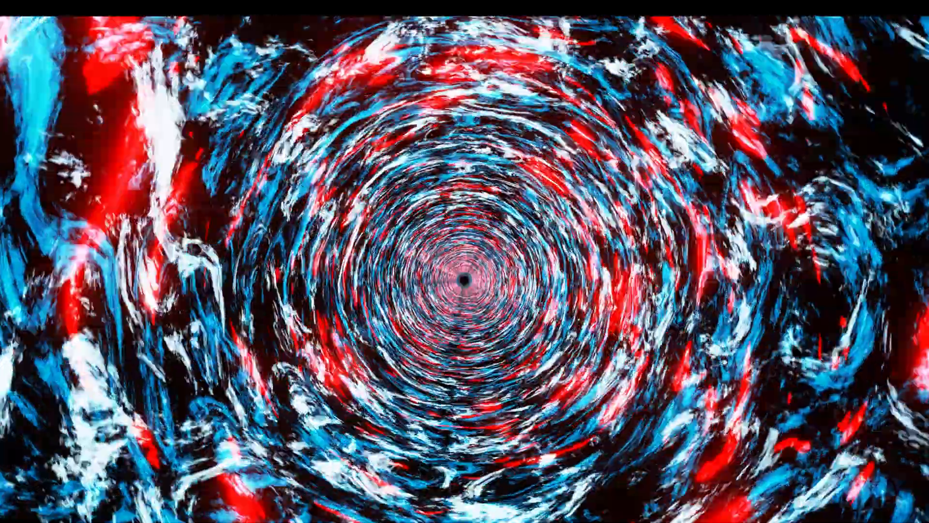